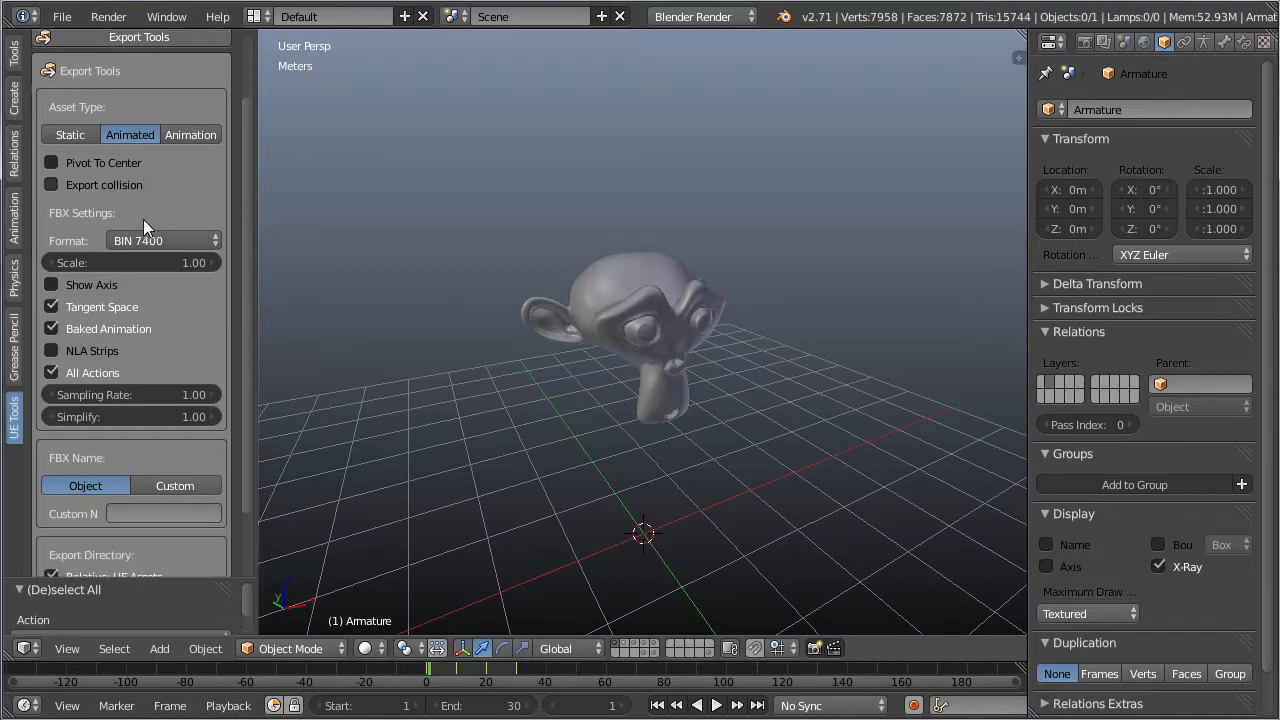
Compare the export options of the Animated and Animation asset types, and set the asset type to Static
{"action": "left_click", "coordinate": [55, 130]}
{"action": "left_click", "coordinate": [130, 133]}
{"action": "left_click", "coordinate": [190, 134]}
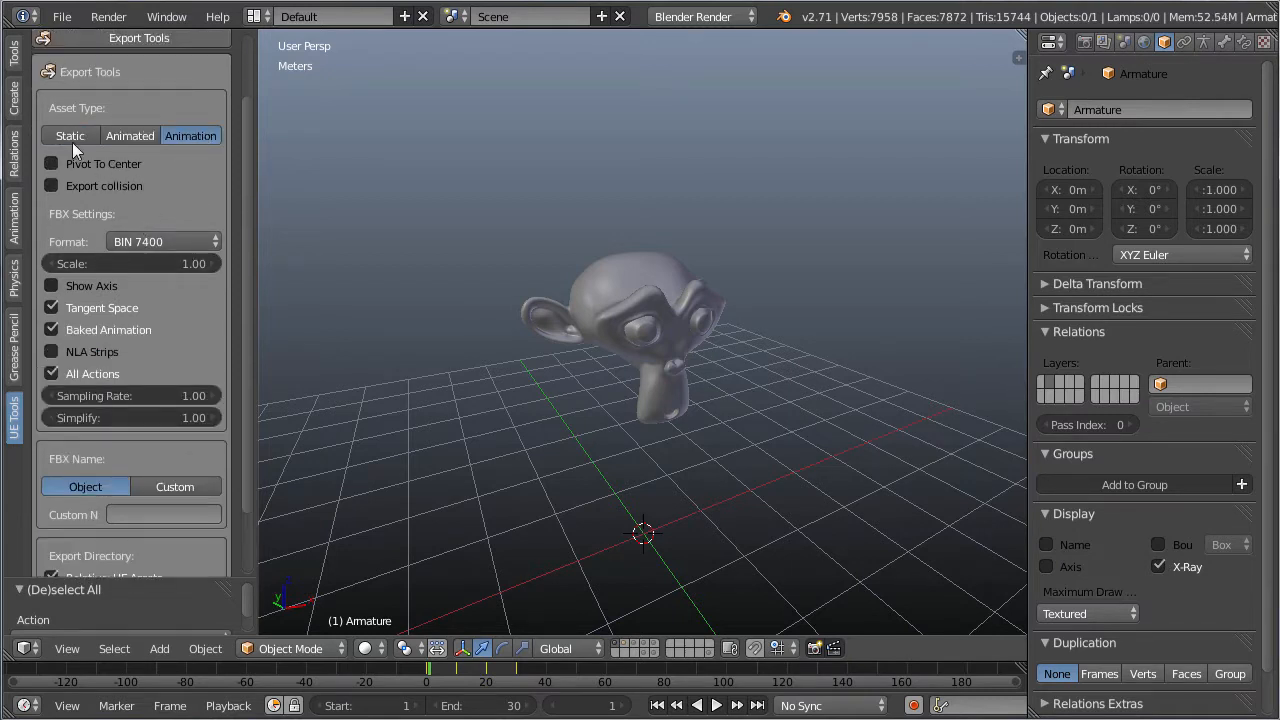
{"action": "left_click", "coordinate": [72, 138]}
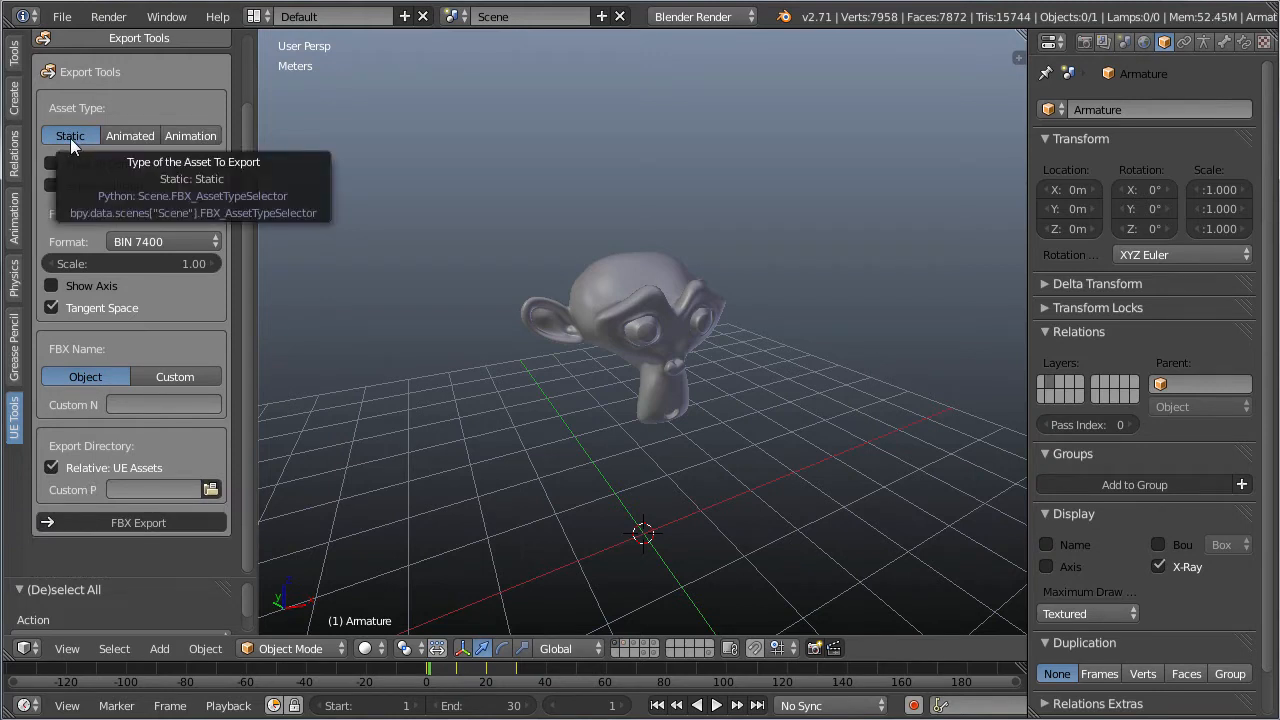
{"action": "left_click", "coordinate": [124, 138]}
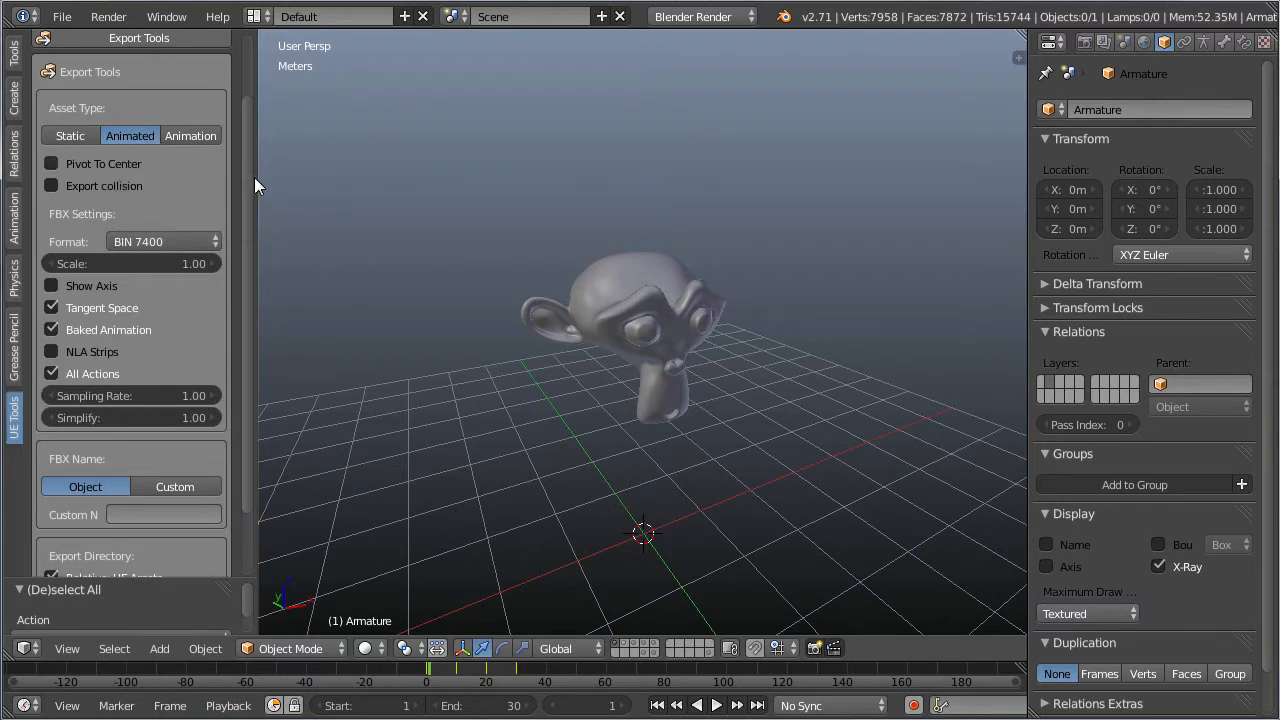
{"action": "left_click_drag", "start_coordinate": [255, 177], "coordinate": [267, 176]}
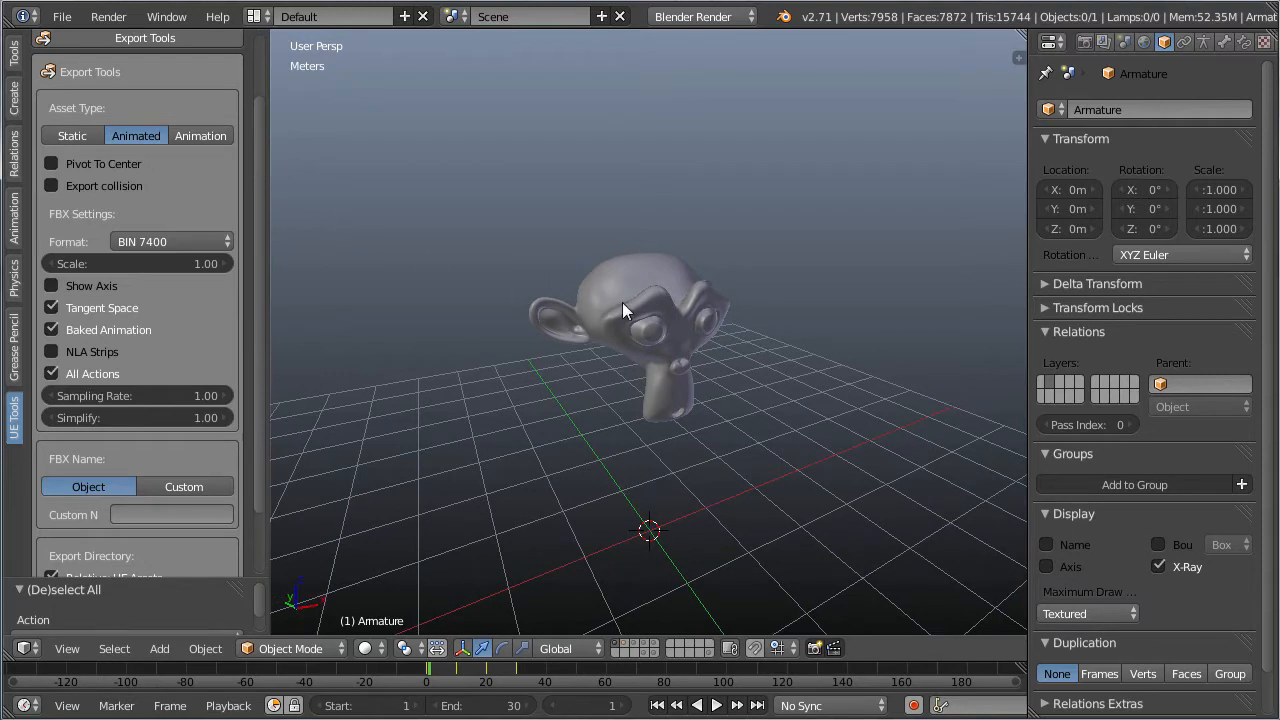
{"action": "left_click", "coordinate": [209, 136]}
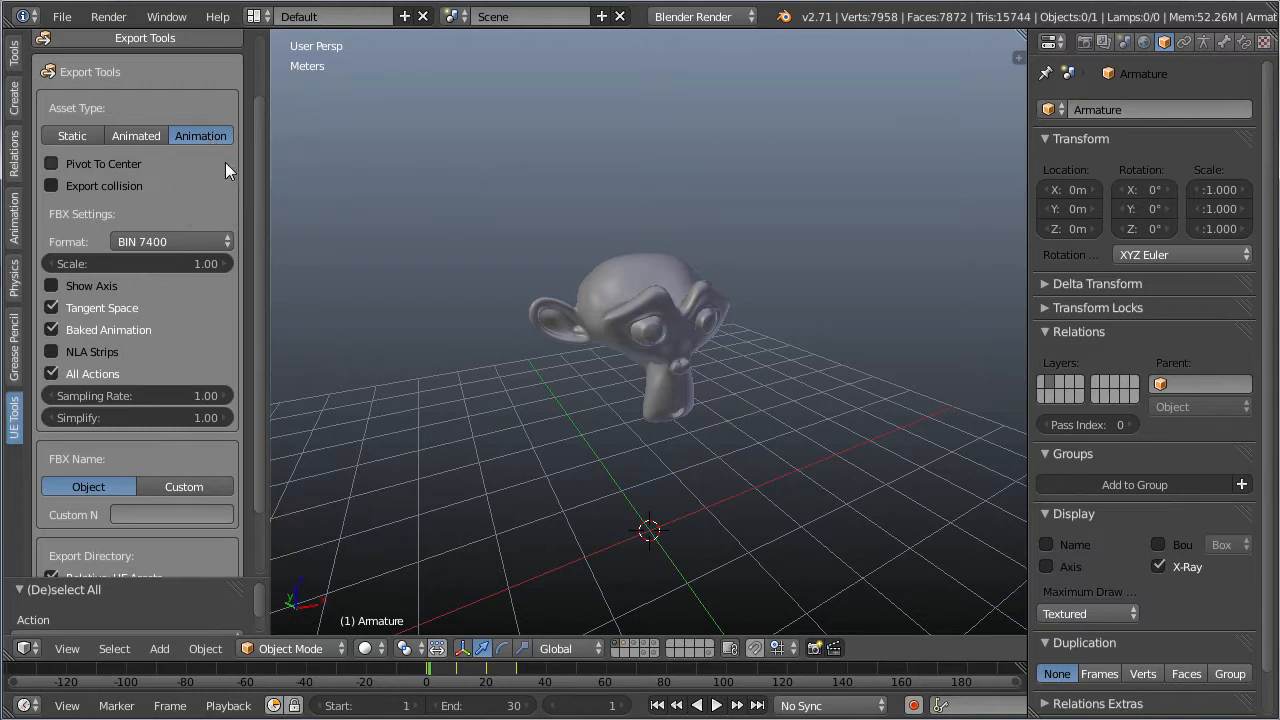
{"action": "left_click", "coordinate": [67, 137]}
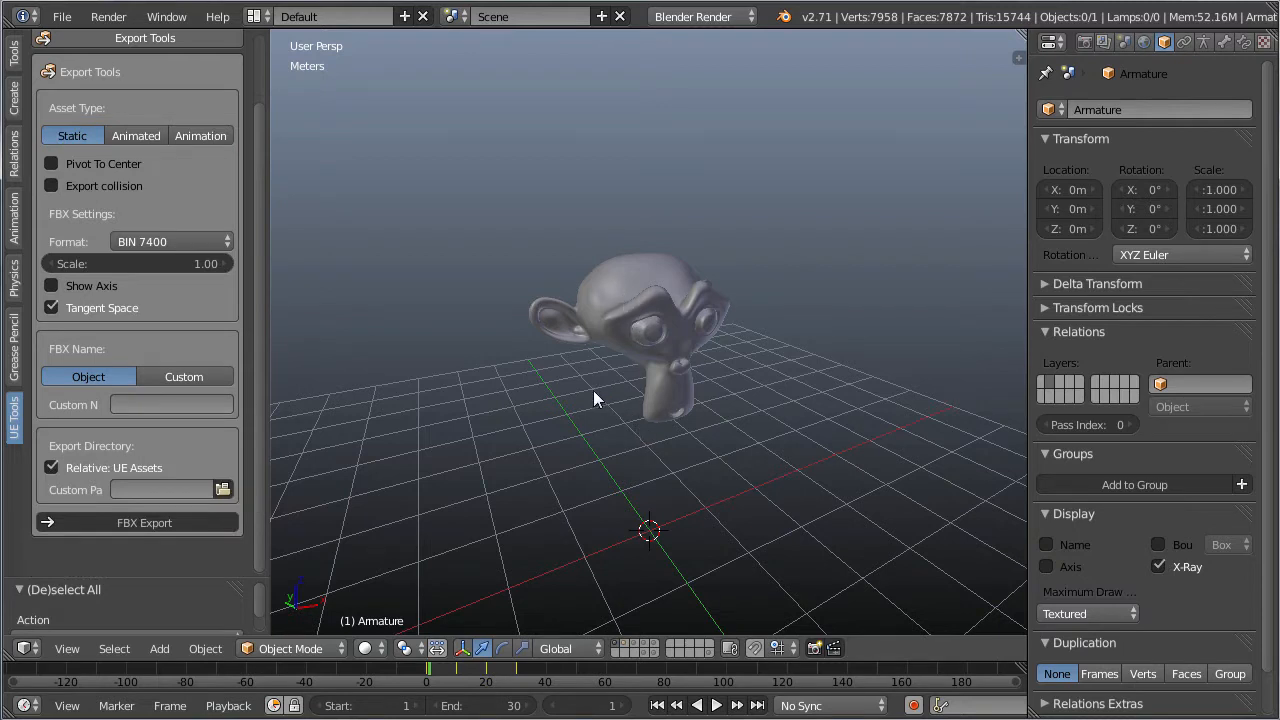
Export the monkey head Suzanne as a static FBX into the relative UE Assets folder
{"action": "right_click", "coordinate": [649, 366]}
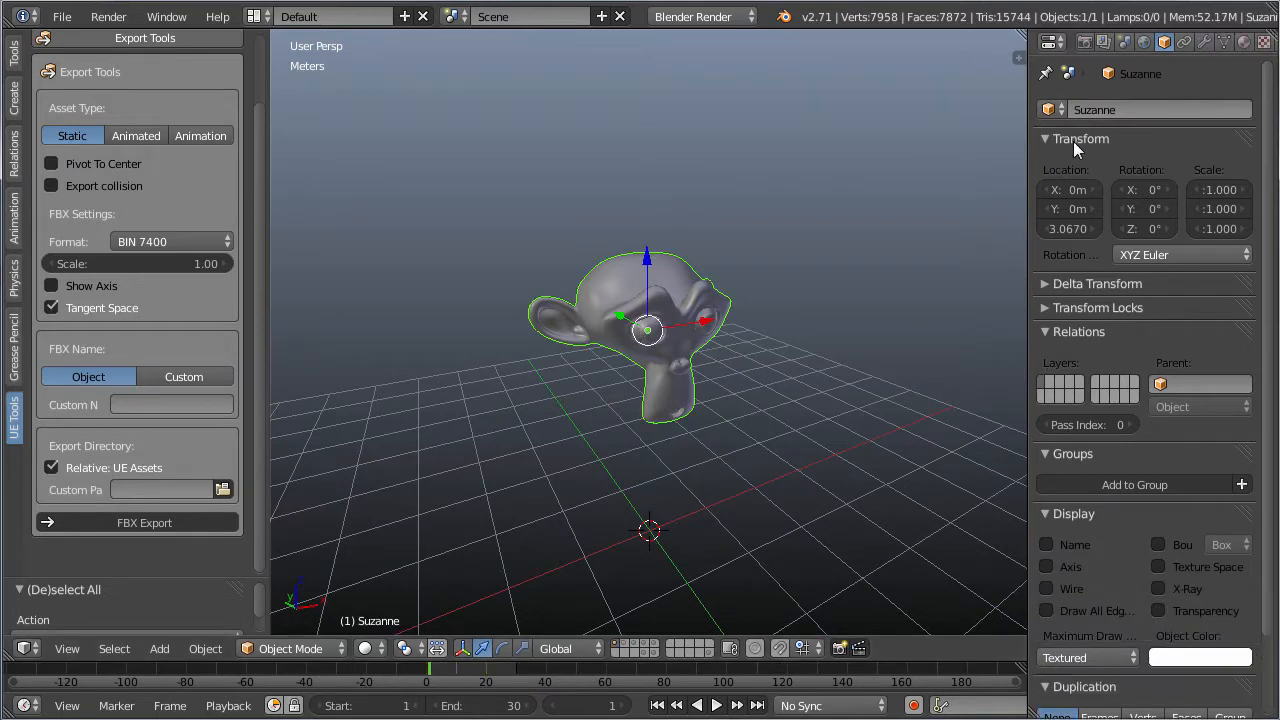
{"action": "left_click", "coordinate": [1204, 42]}
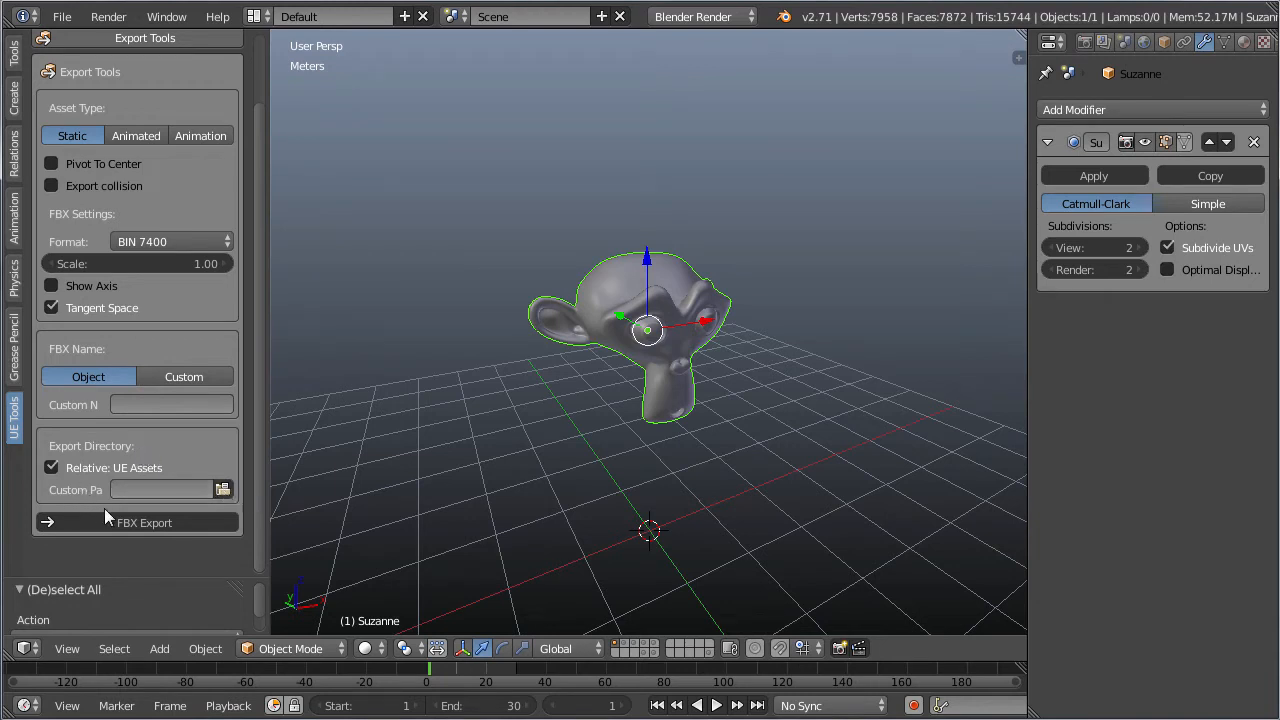
{"action": "left_click", "coordinate": [222, 489]}
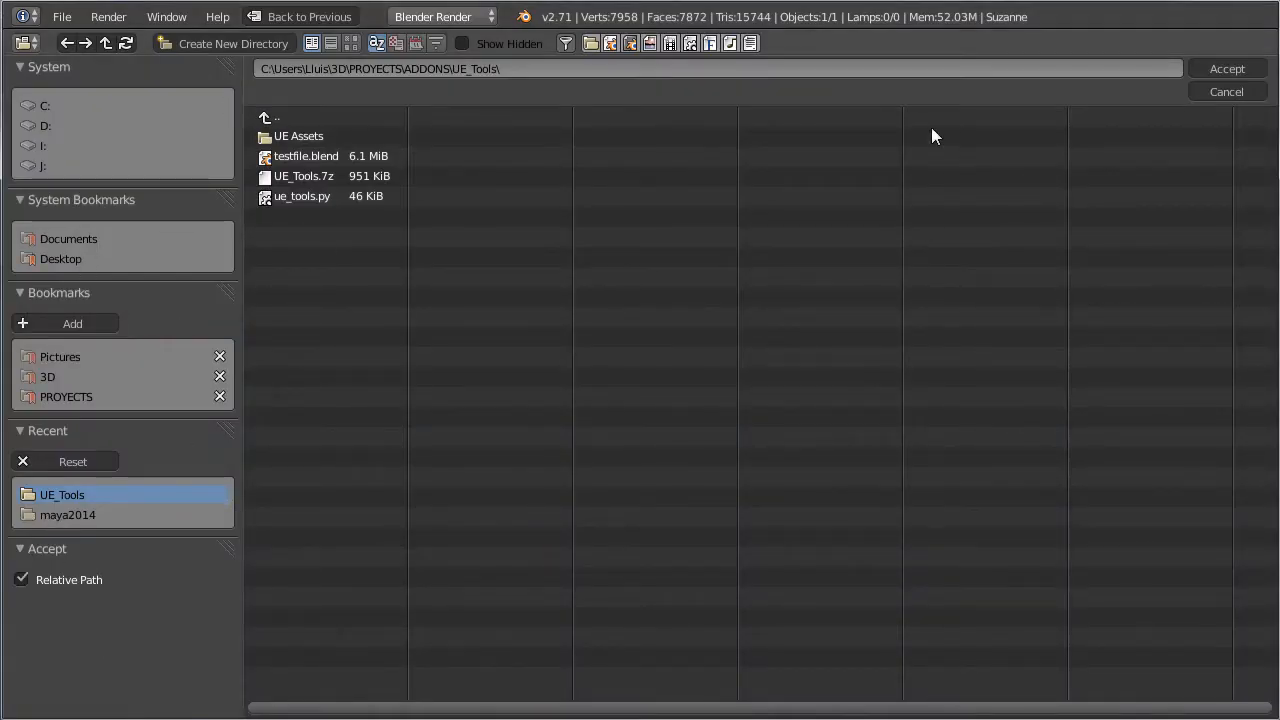
{"action": "left_click", "coordinate": [1218, 90]}
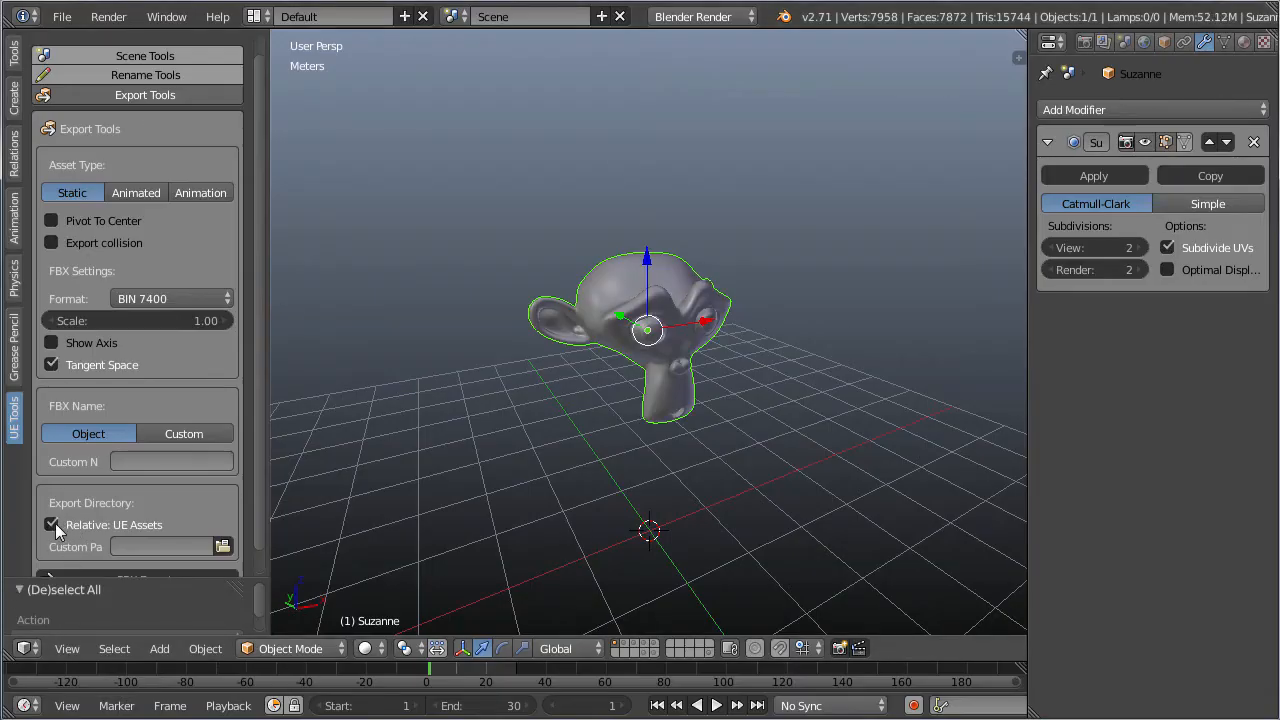
{"action": "scroll", "coordinate": [120, 460], "scroll_direction": "down", "scroll_amount": 1}
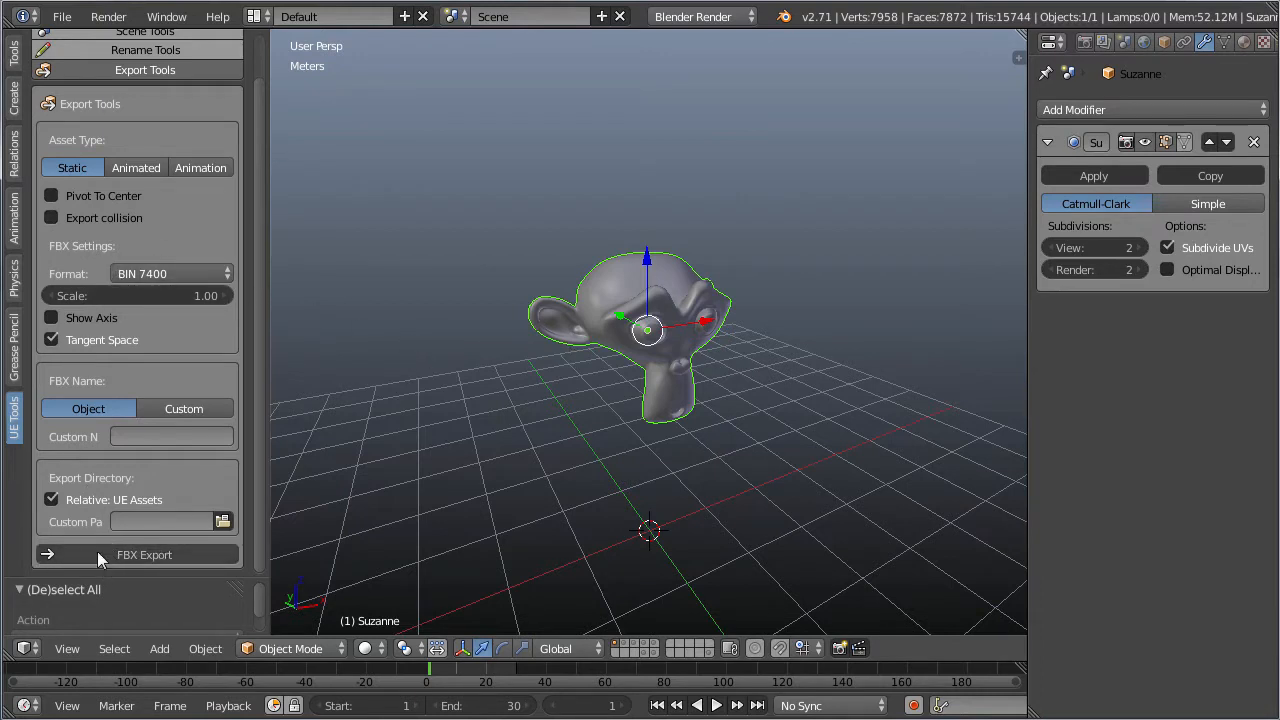
{"action": "left_click", "coordinate": [158, 556]}
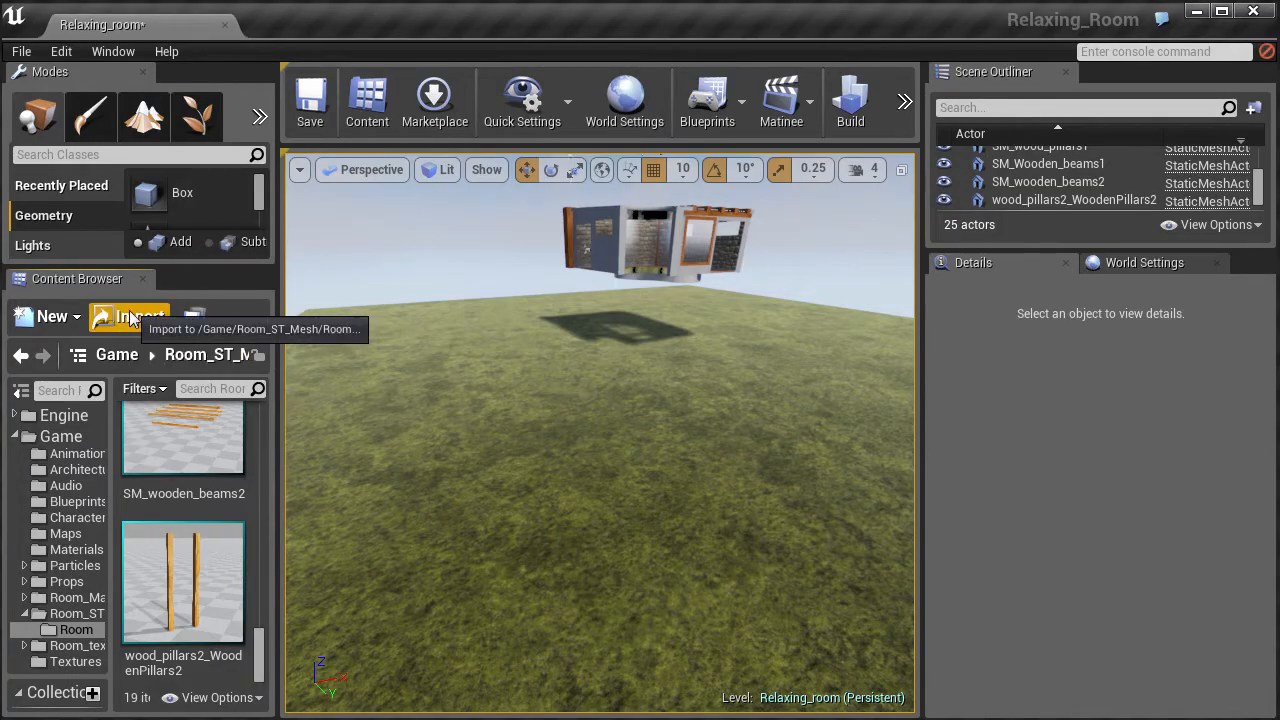
In Unreal Editor's import dialog, look through the ADDONS, UE_Tools and UE Assets folders for the exported FBX, without importing
{"action": "left_click", "coordinate": [129, 316]}
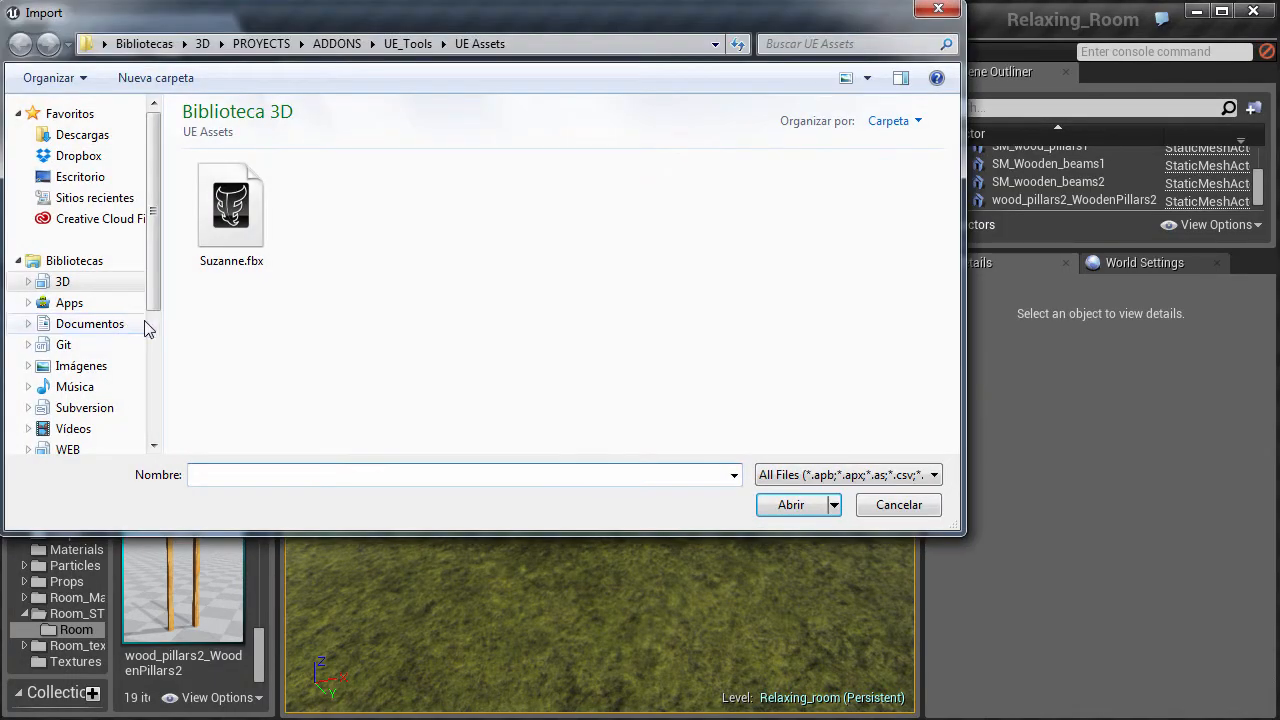
{"action": "left_click", "coordinate": [407, 43]}
{"action": "left_click", "coordinate": [337, 44]}
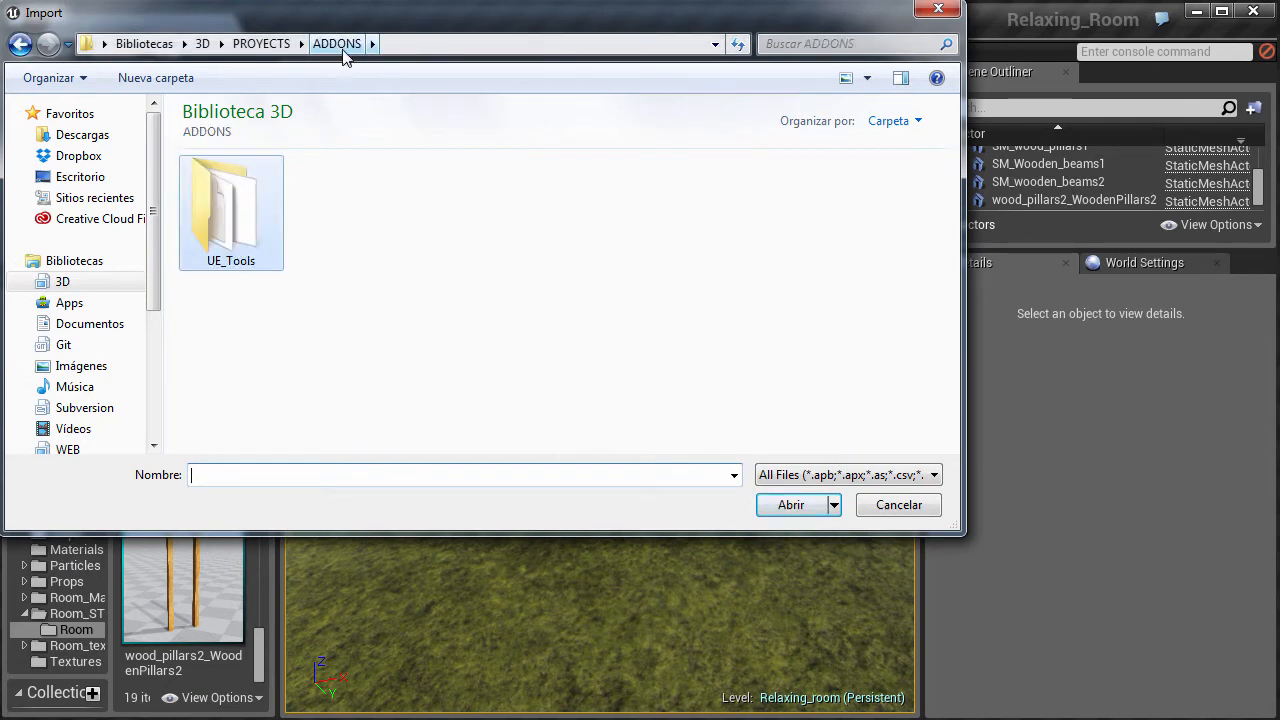
{"action": "double_click", "coordinate": [234, 240]}
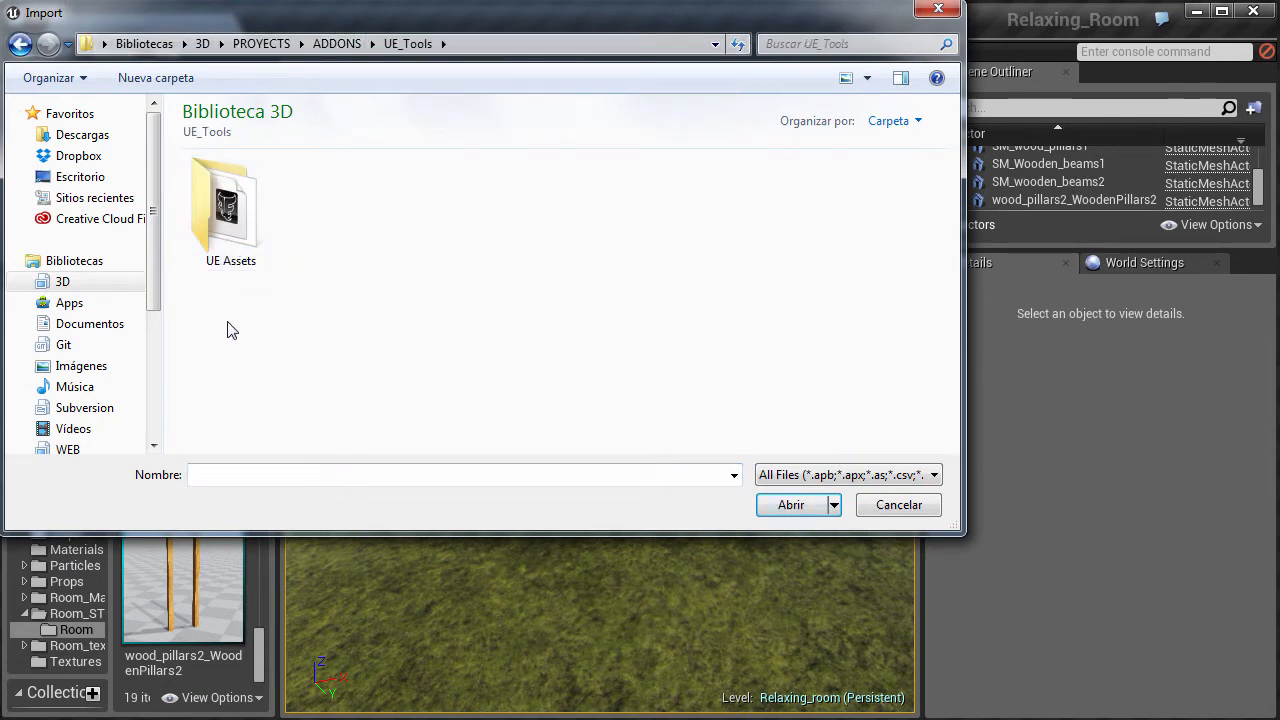
{"action": "double_click", "coordinate": [233, 218]}
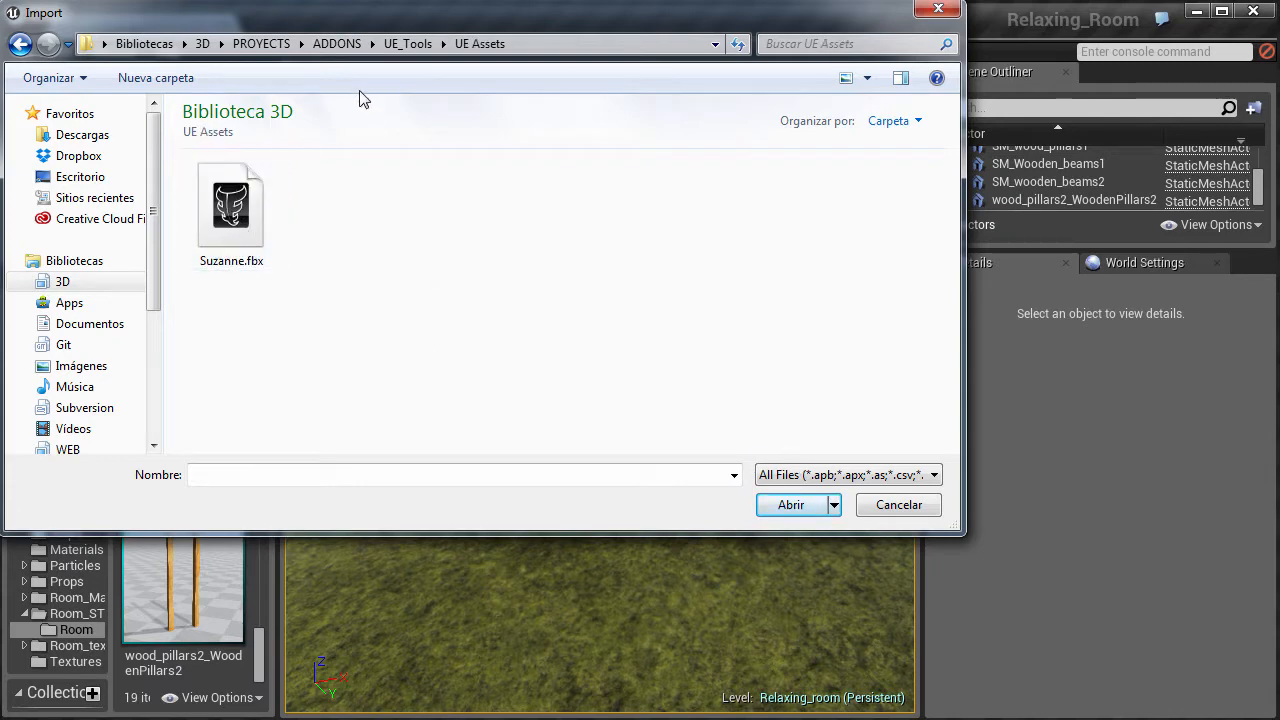
{"action": "left_click", "coordinate": [395, 44]}
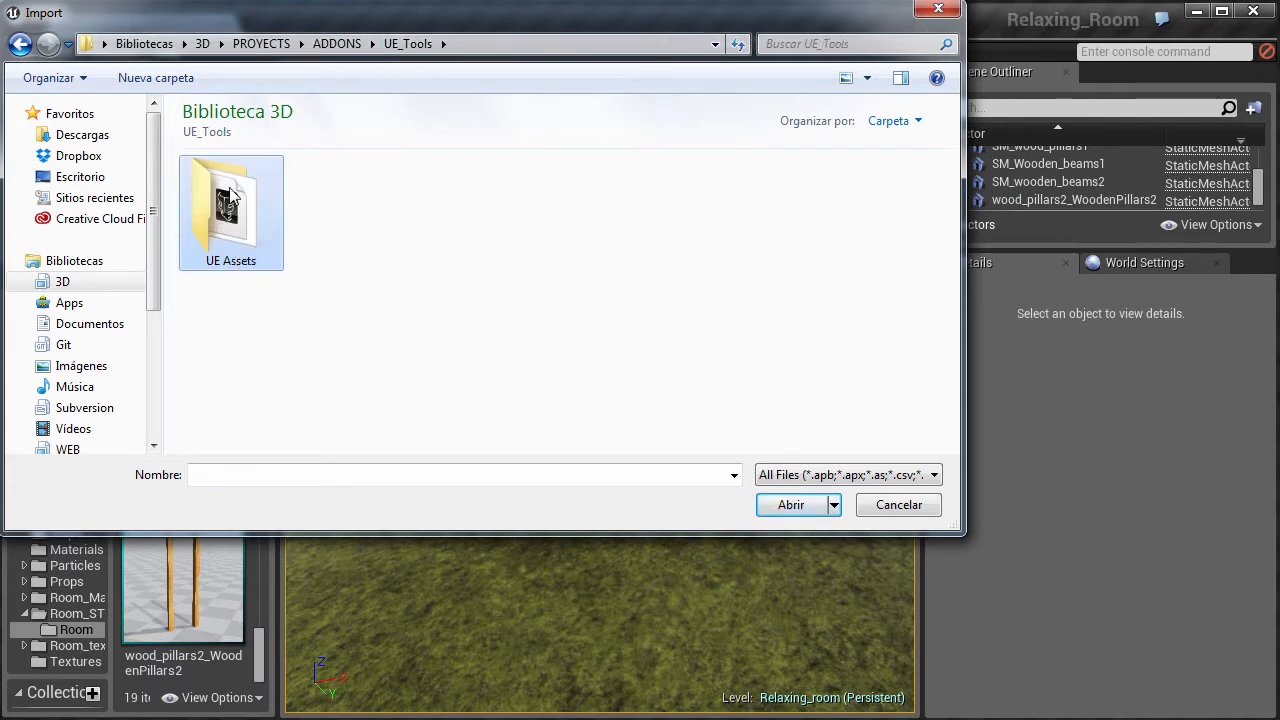
{"action": "left_click", "coordinate": [337, 44]}
{"action": "left_click", "coordinate": [899, 505]}
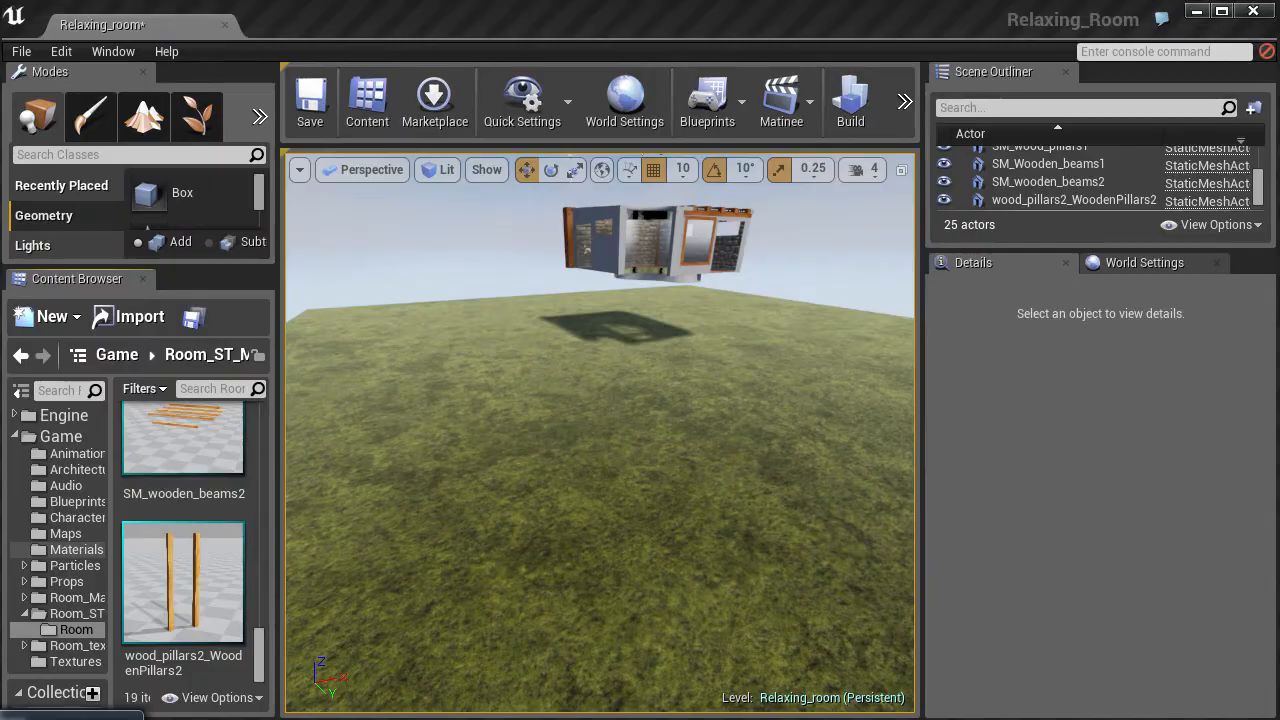
Switch to Windows Explorer and examine where testfile.blend and the UE Assets export folder sit inside UE_Tools
{"action": "left_click", "coordinate": [65, 718]}
{"action": "left_click", "coordinate": [415, 44]}
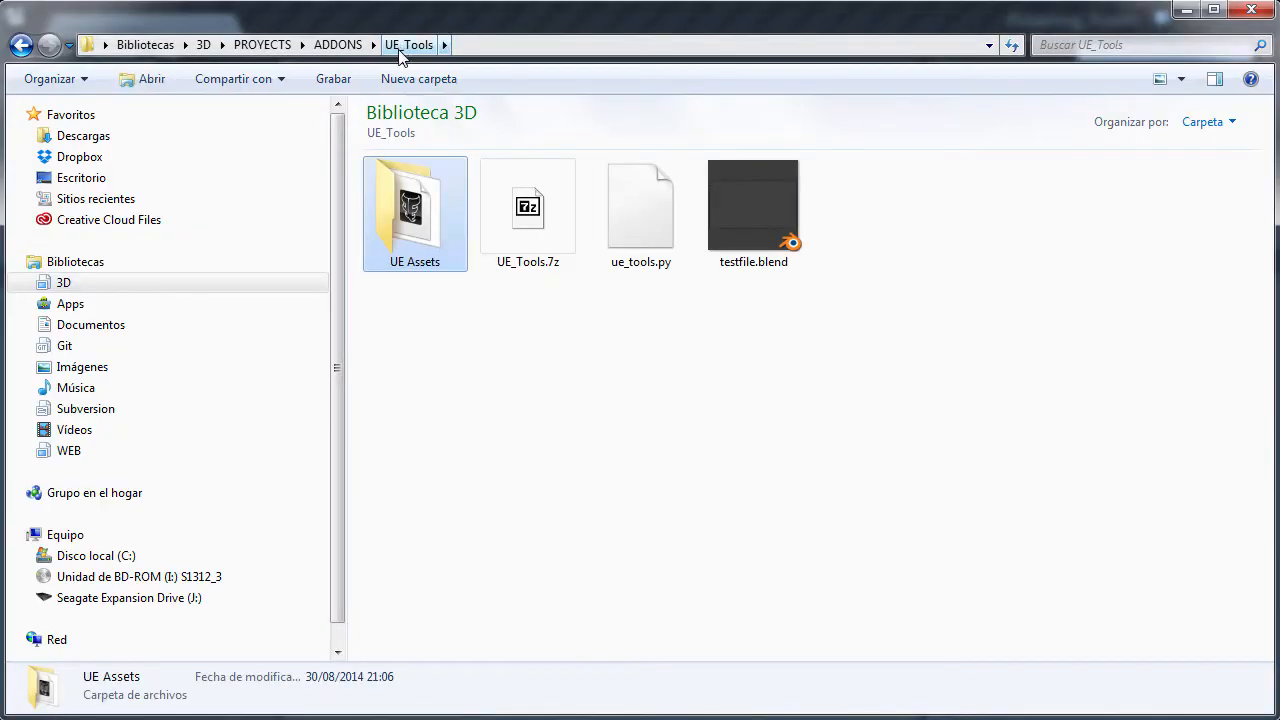
{"action": "left_click", "coordinate": [560, 355]}
{"action": "left_click", "coordinate": [755, 262]}
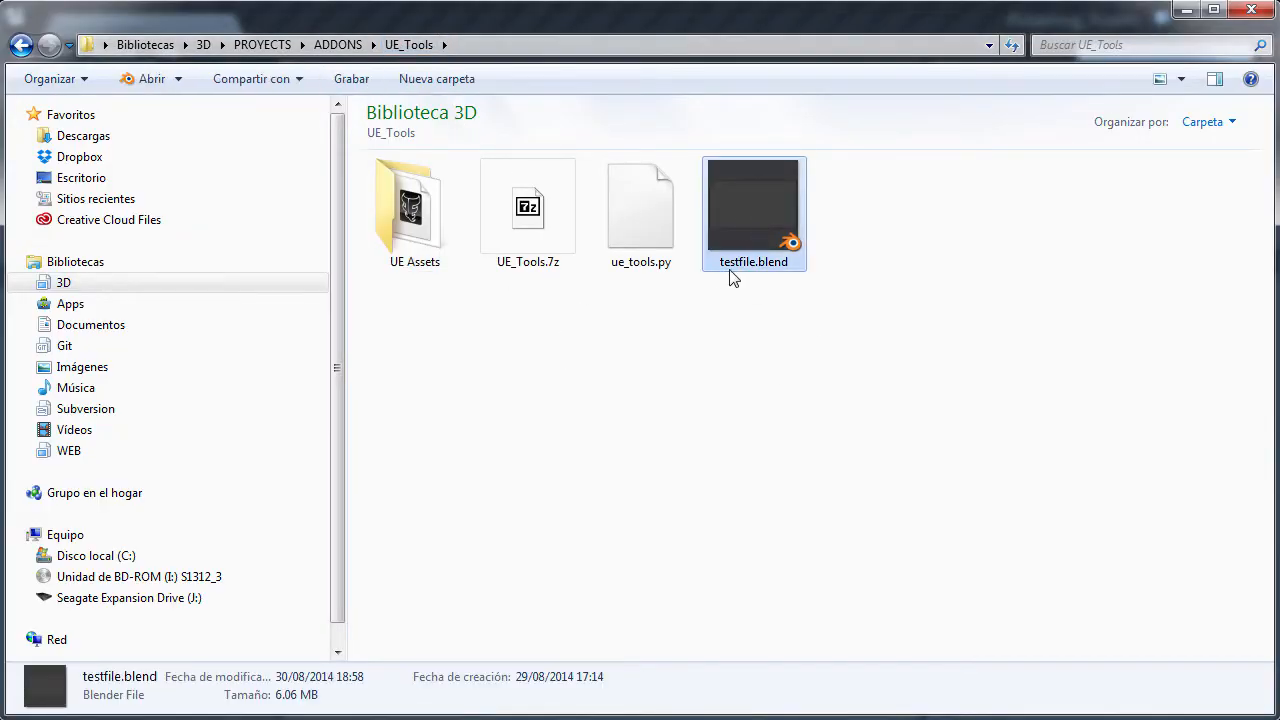
{"action": "double_click", "coordinate": [408, 225]}
{"action": "left_click", "coordinate": [1186, 10]}
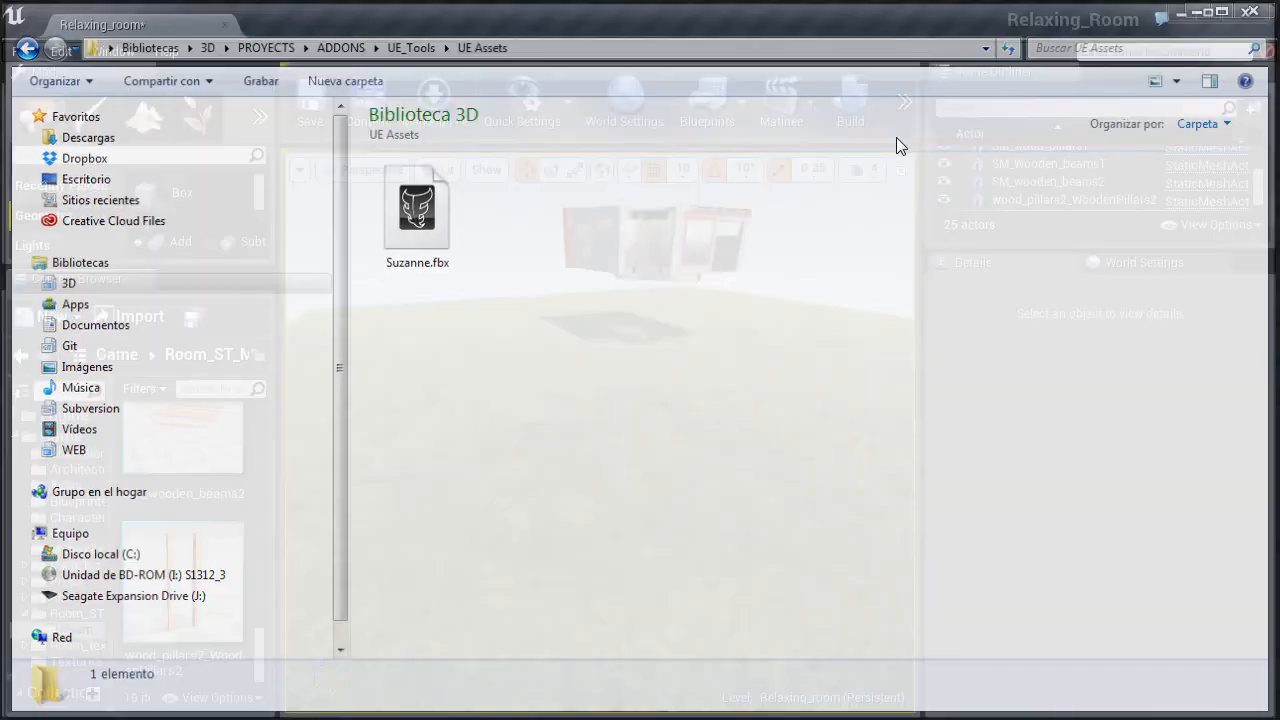
Choose Suzanne.fbx from the UE Assets folder for import into the Room folder of the Unreal project
{"action": "left_click", "coordinate": [131, 316]}
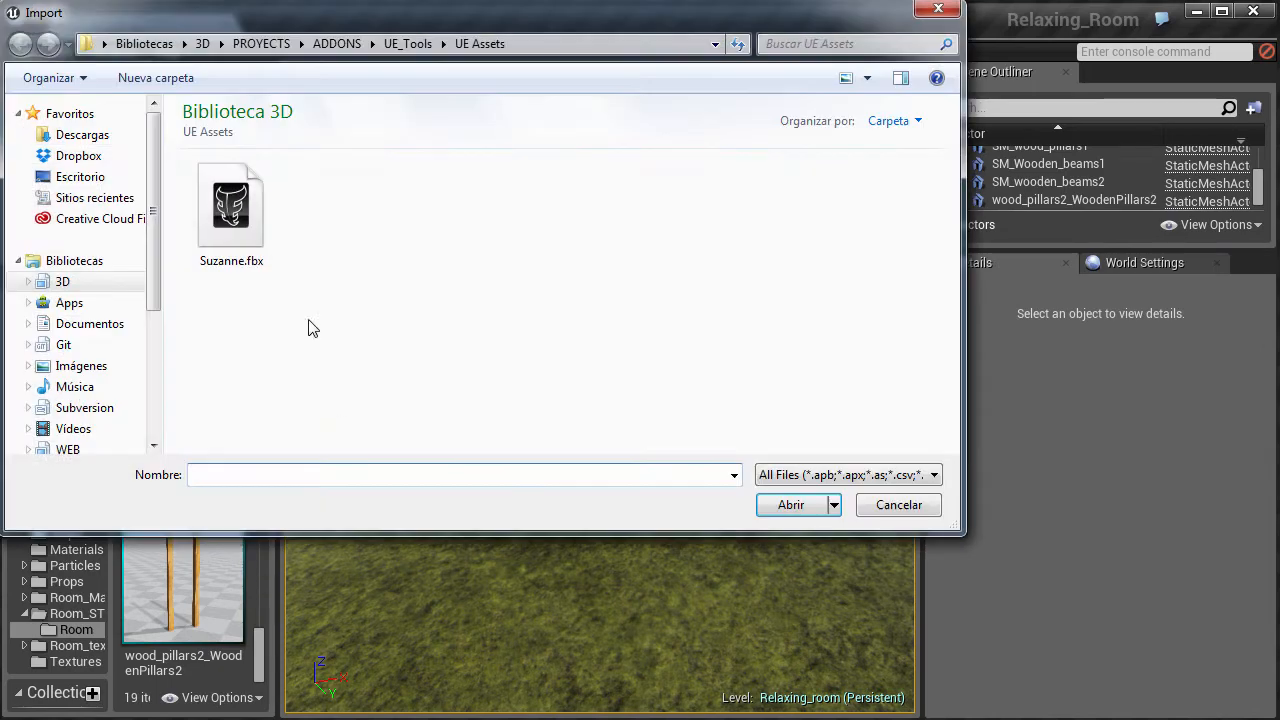
{"action": "left_click", "coordinate": [231, 210]}
{"action": "left_click", "coordinate": [781, 507]}
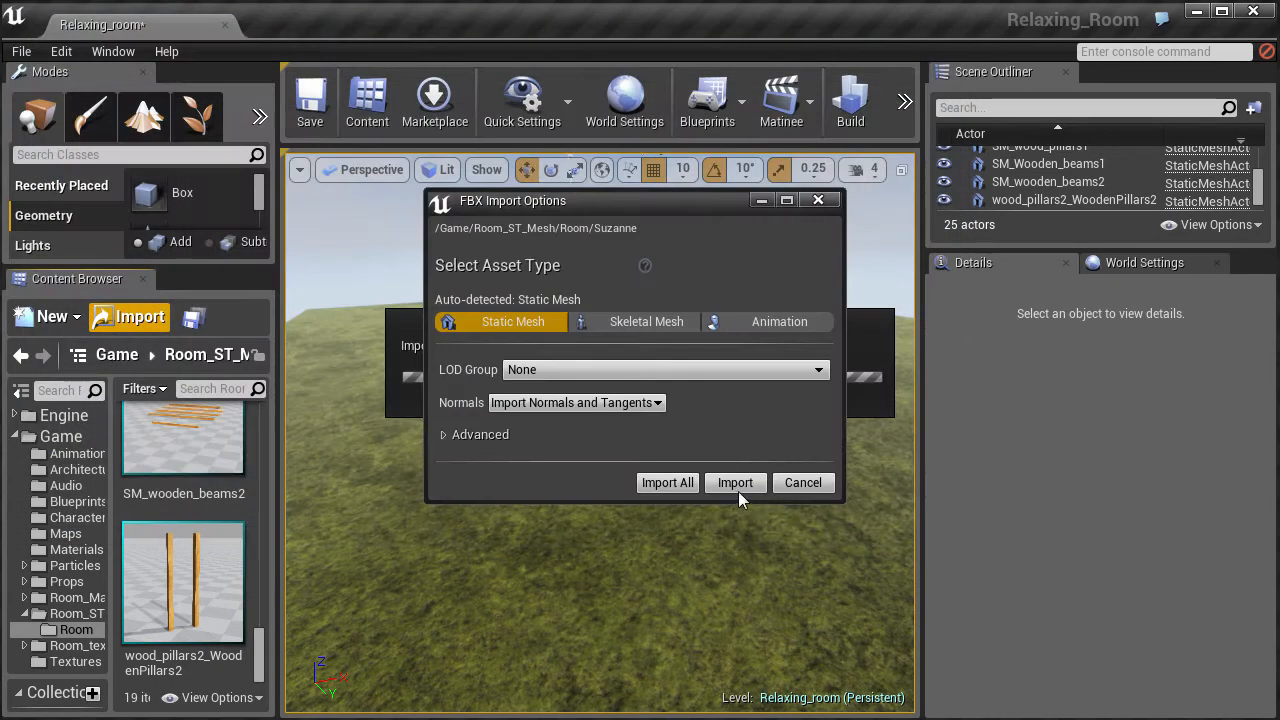
Review the advanced FBX options and import Suzanne as a static mesh with Normals set to Import Normals and Tangents
{"action": "left_click", "coordinate": [452, 434]}
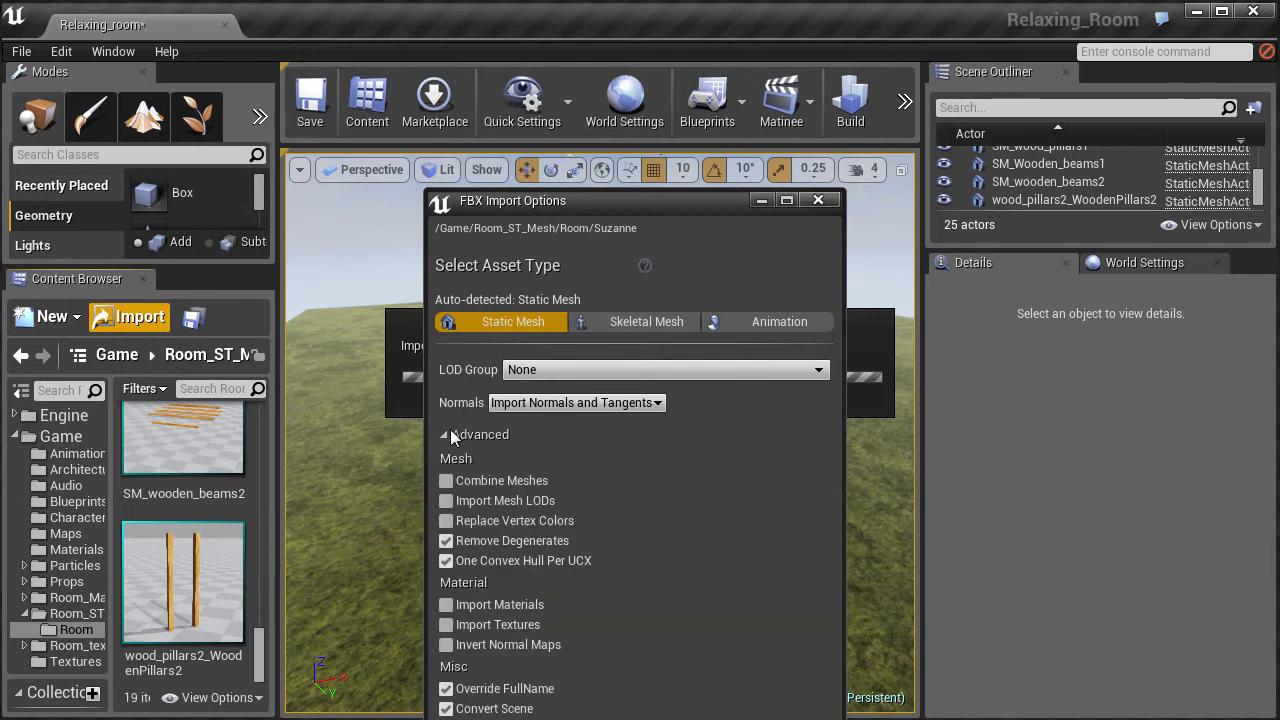
{"action": "left_click_drag", "start_coordinate": [678, 195], "coordinate": [666, 93]}
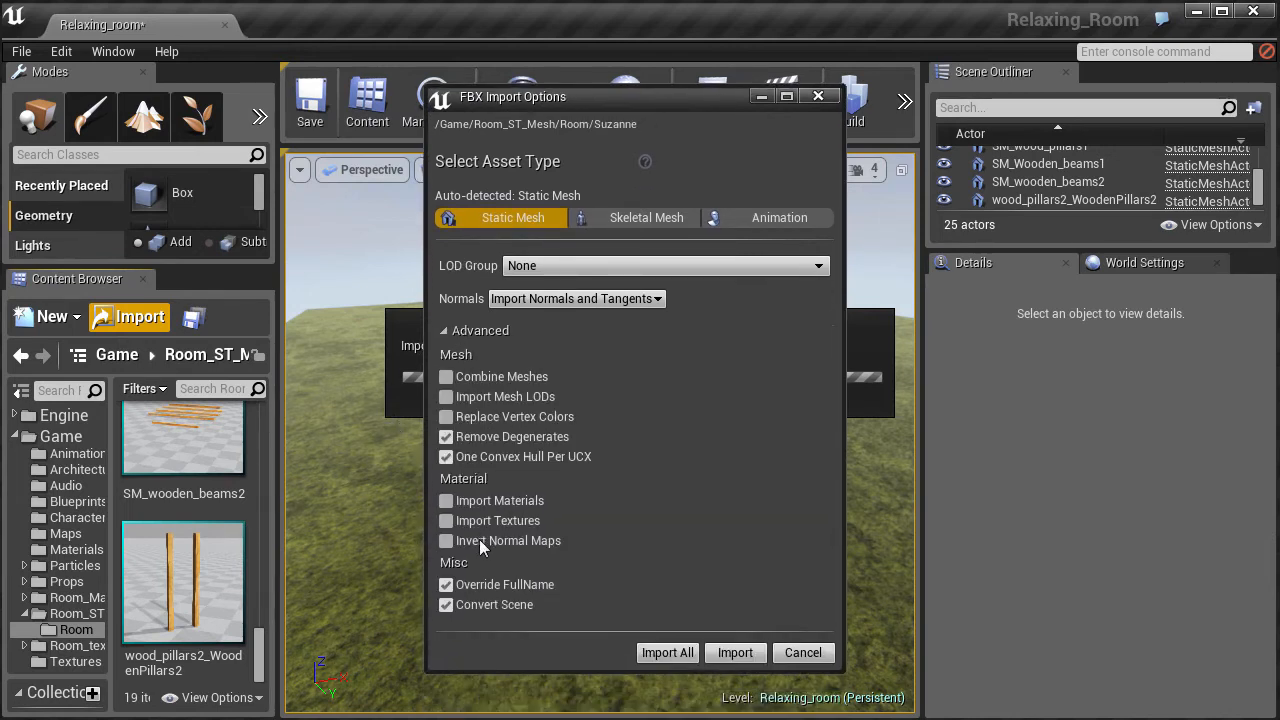
{"action": "left_click", "coordinate": [446, 457]}
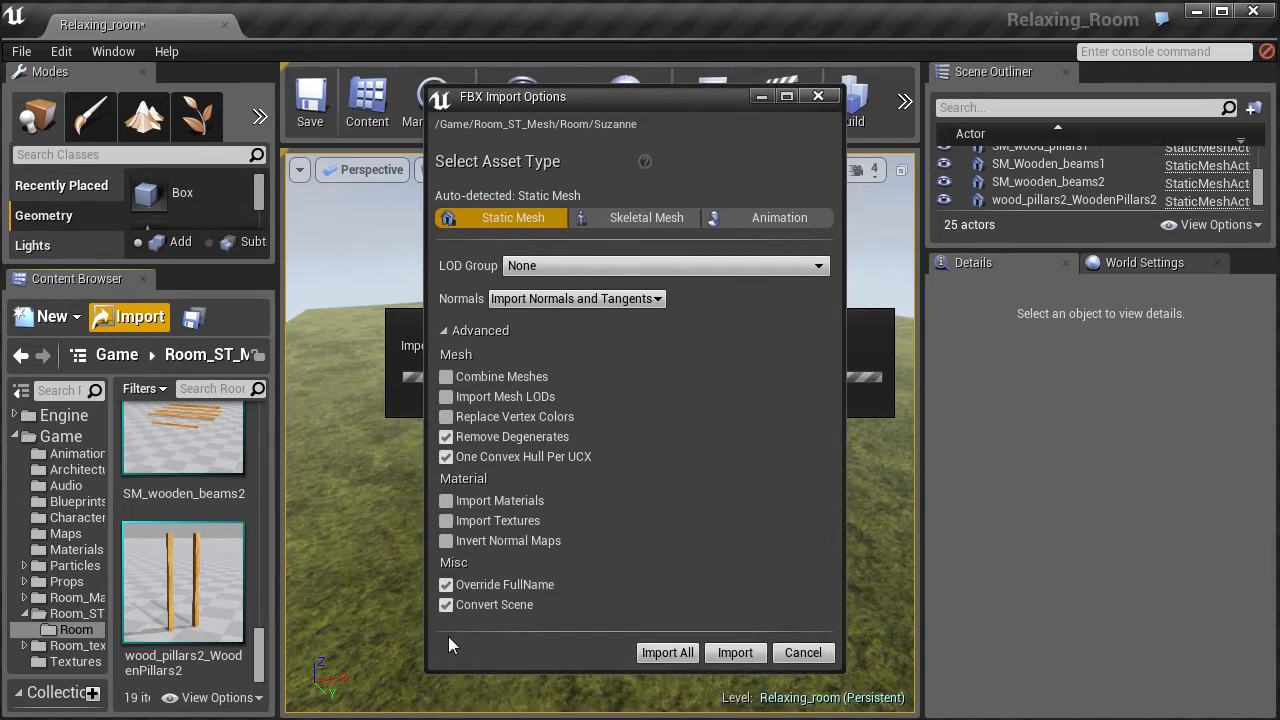
{"action": "left_click", "coordinate": [554, 304]}
{"action": "left_click", "coordinate": [560, 345]}
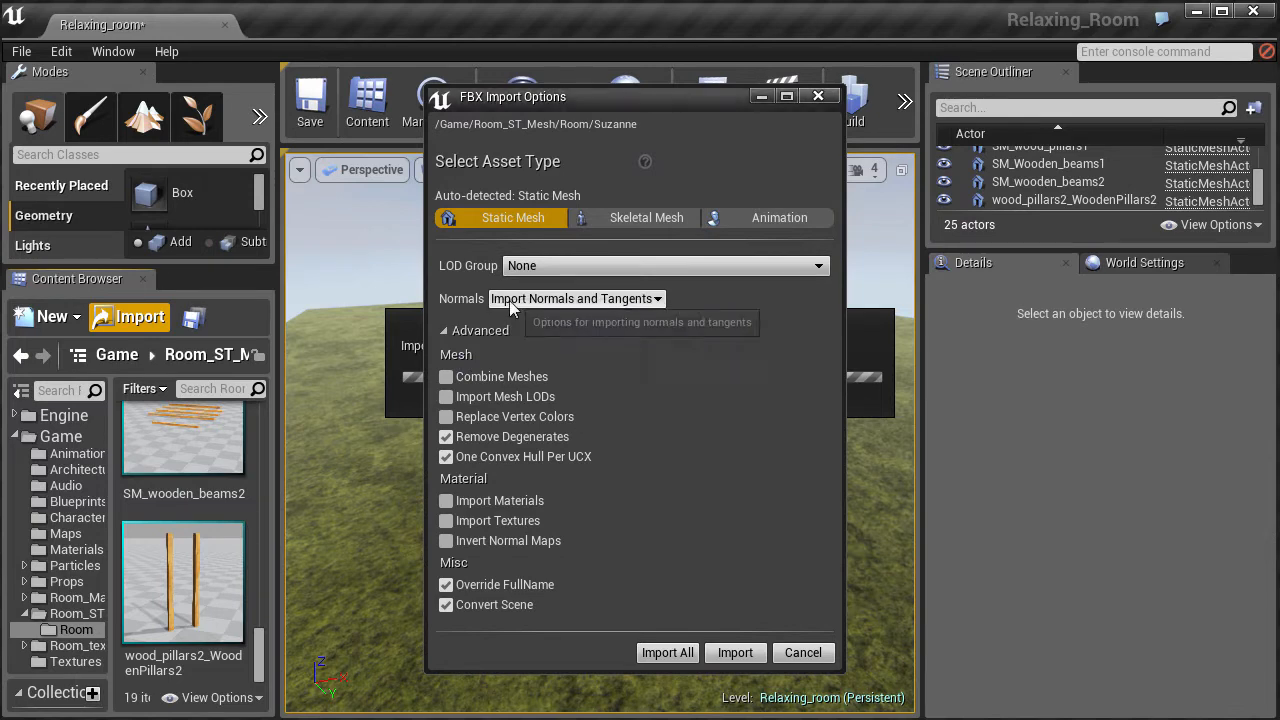
{"action": "left_click", "coordinate": [733, 653]}
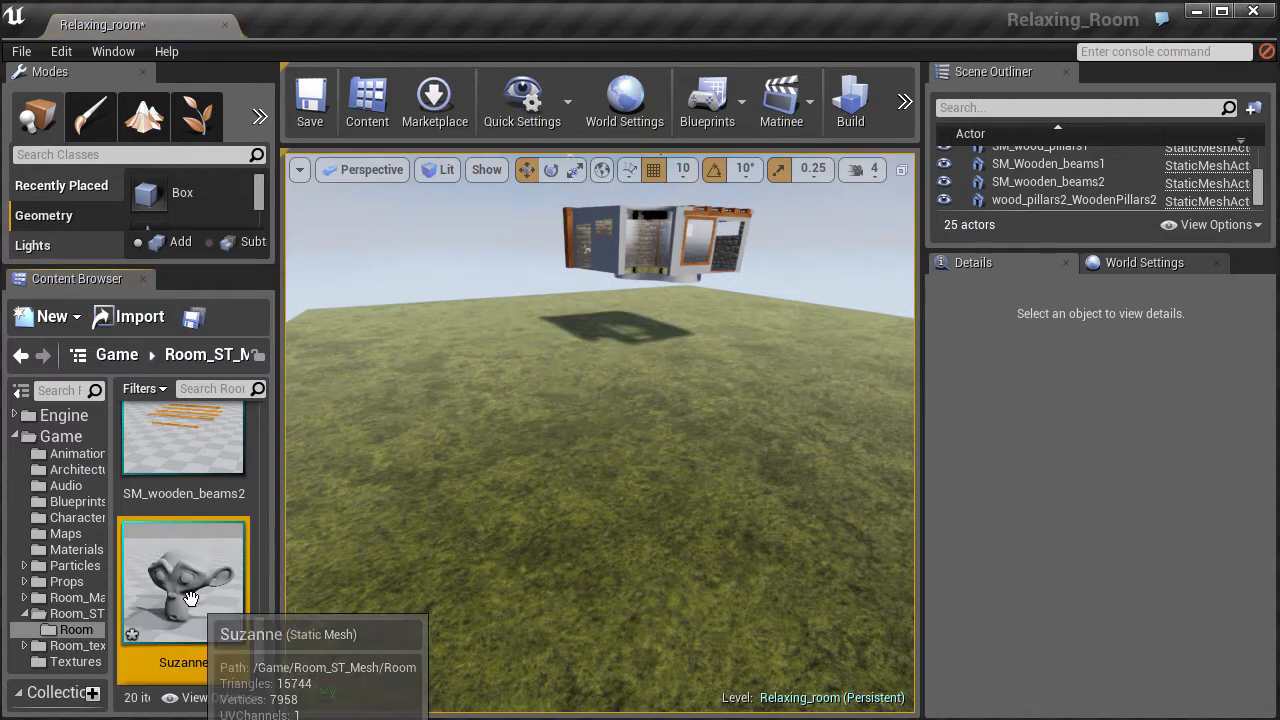
Place the Suzanne static mesh on the grass in the level at about X -790, Y 1730, Z -430
{"action": "left_click_drag", "start_coordinate": [190, 598], "coordinate": [565, 490]}
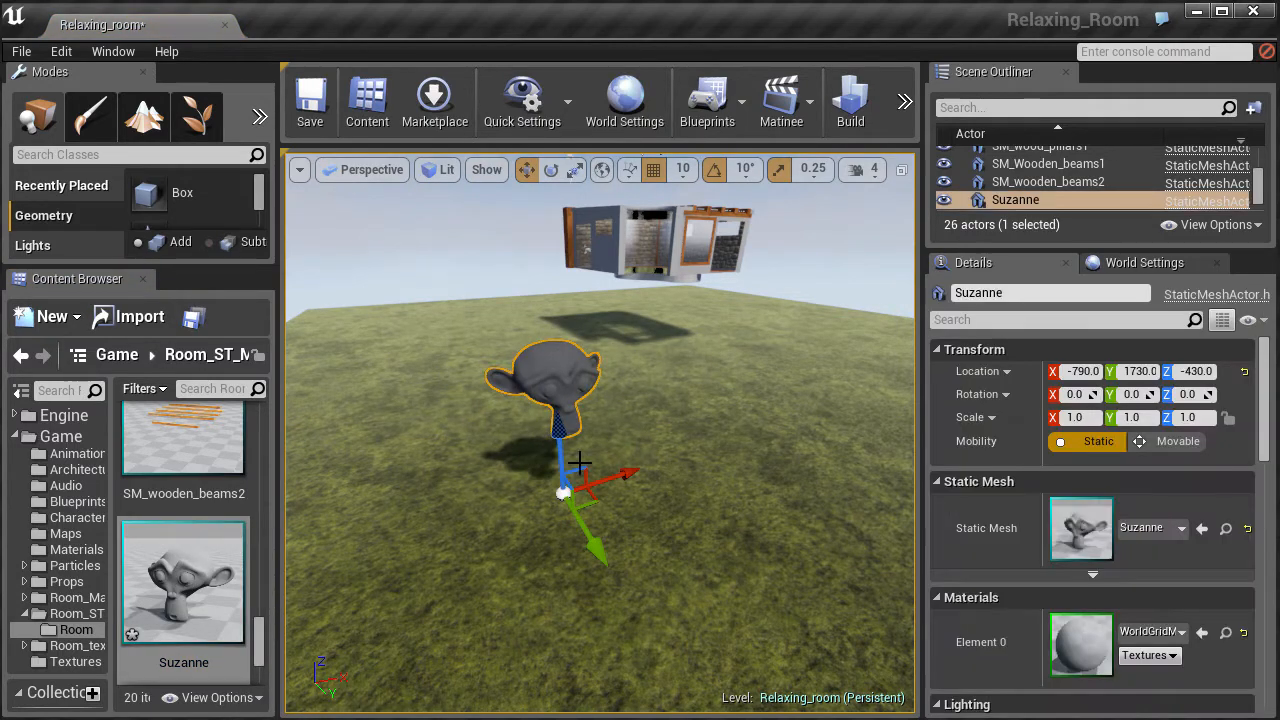
{"action": "right_click_drag", "start_coordinate": [580, 463], "coordinate": [788, 228]}
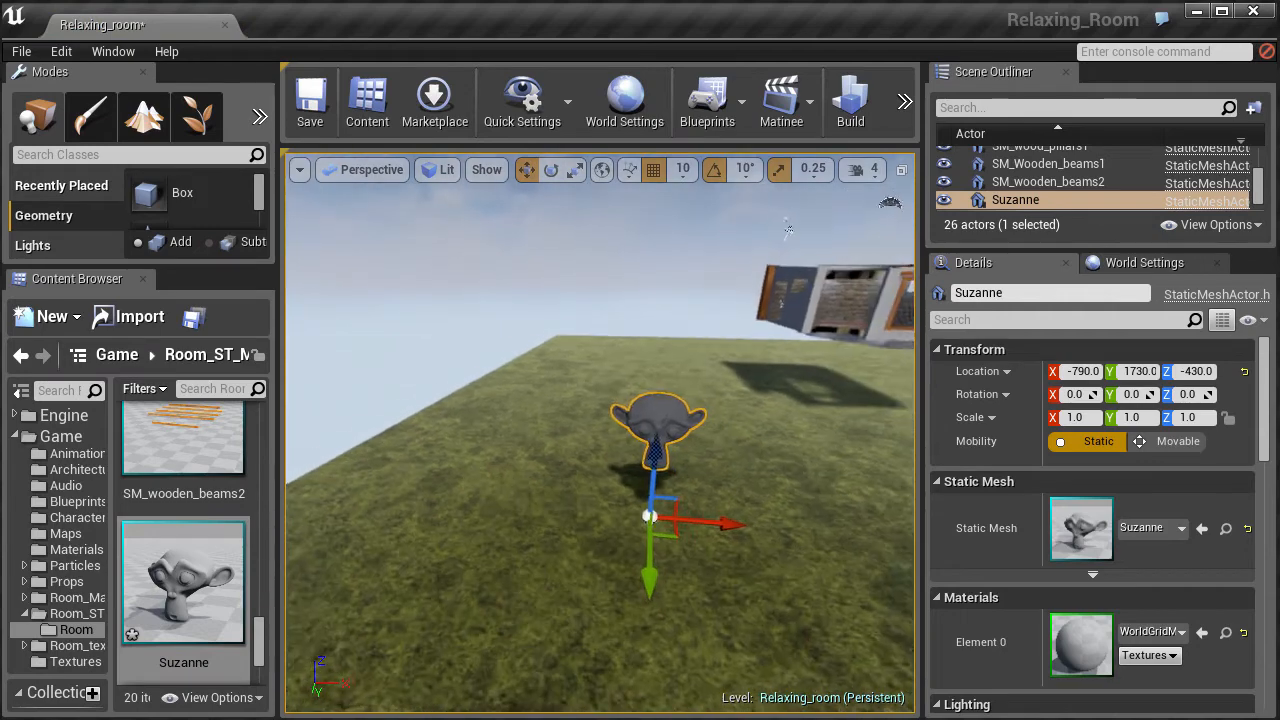
{"action": "scroll", "coordinate": [788, 228], "scroll_direction": "up", "scroll_amount": 10}
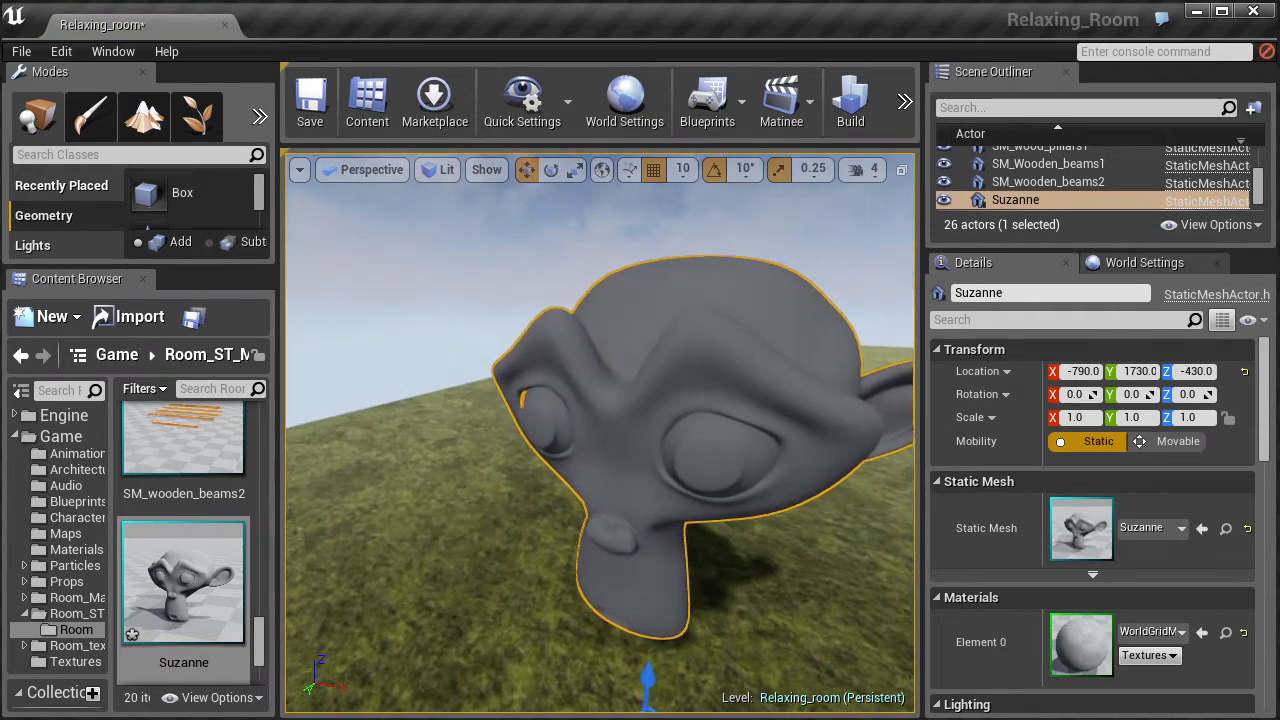
{"action": "scroll", "coordinate": [623, 389], "scroll_direction": "up", "scroll_amount": 2}
{"action": "left_click_drag", "start_coordinate": [623, 389], "coordinate": [480, 394], "text": "alt"}
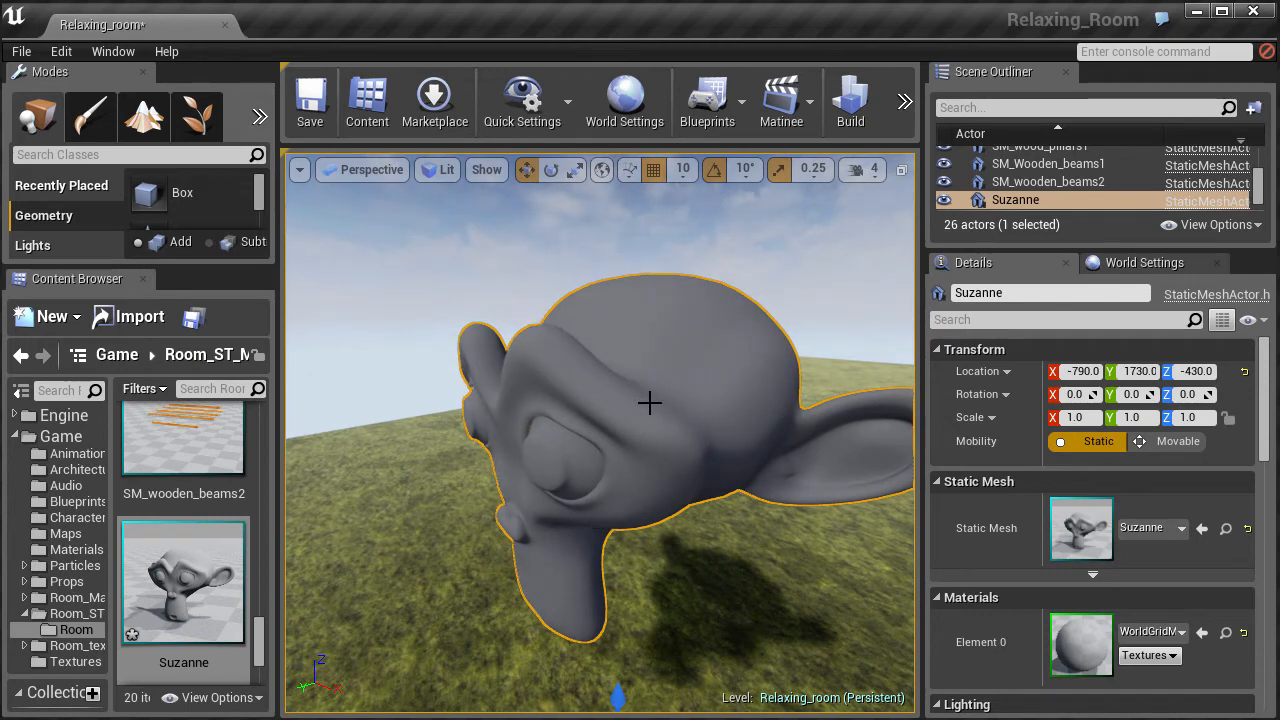
{"action": "left_click_drag", "start_coordinate": [650, 403], "coordinate": [730, 403], "text": "alt"}
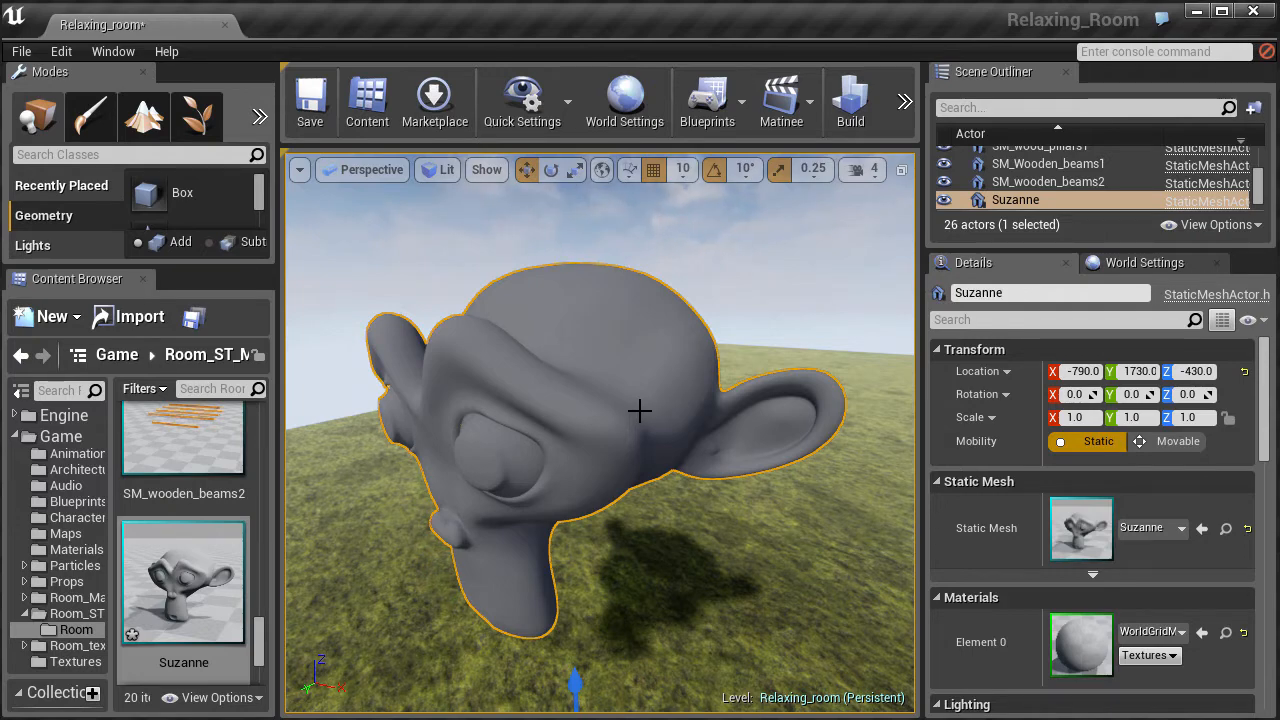
Compare the placed Suzanne mesh in Unreal with the original monkey head in Blender
{"action": "right_click", "coordinate": [573, 469]}
{"action": "left_click", "coordinate": [474, 580]}
{"action": "right_click_drag", "start_coordinate": [480, 569], "coordinate": [705, 625]}
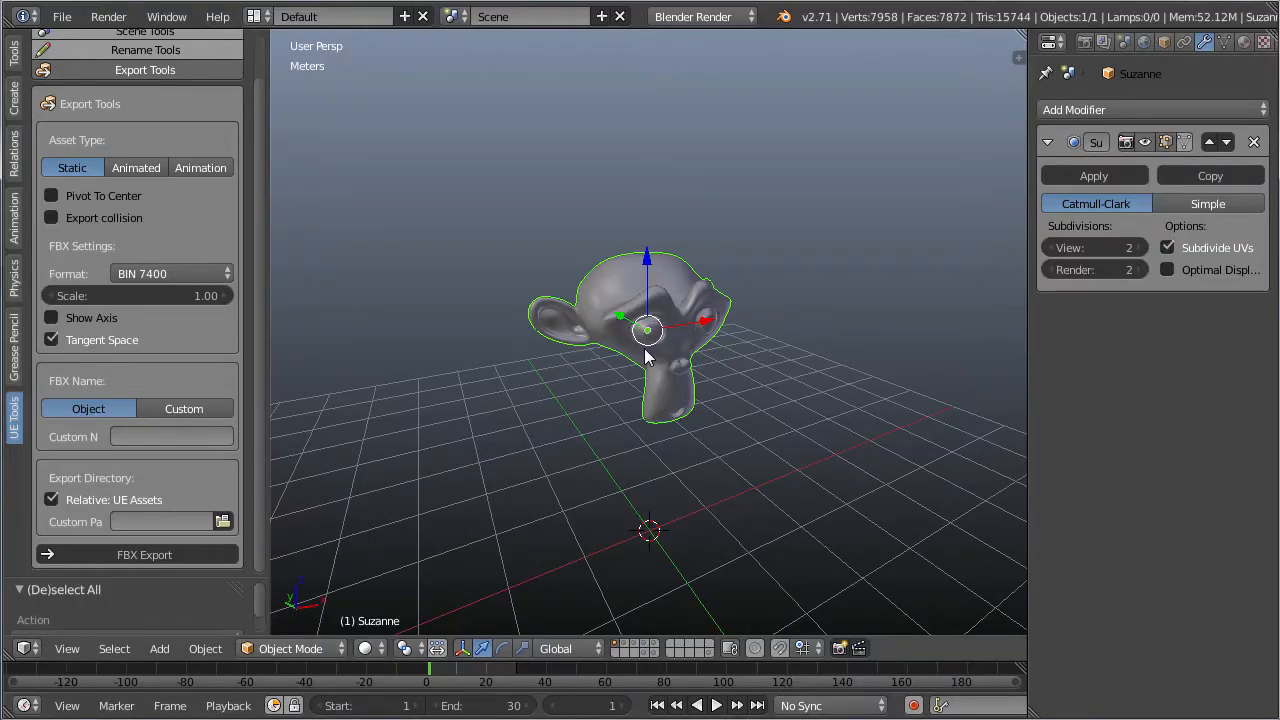
{"action": "mouse_move", "coordinate": [670, 429]}
{"action": "middle_mouse_down"}
{"action": "mouse_move", "coordinate": [539, 416]}
{"action": "mouse_move", "coordinate": [660, 430]}
{"action": "middle_mouse_up"}
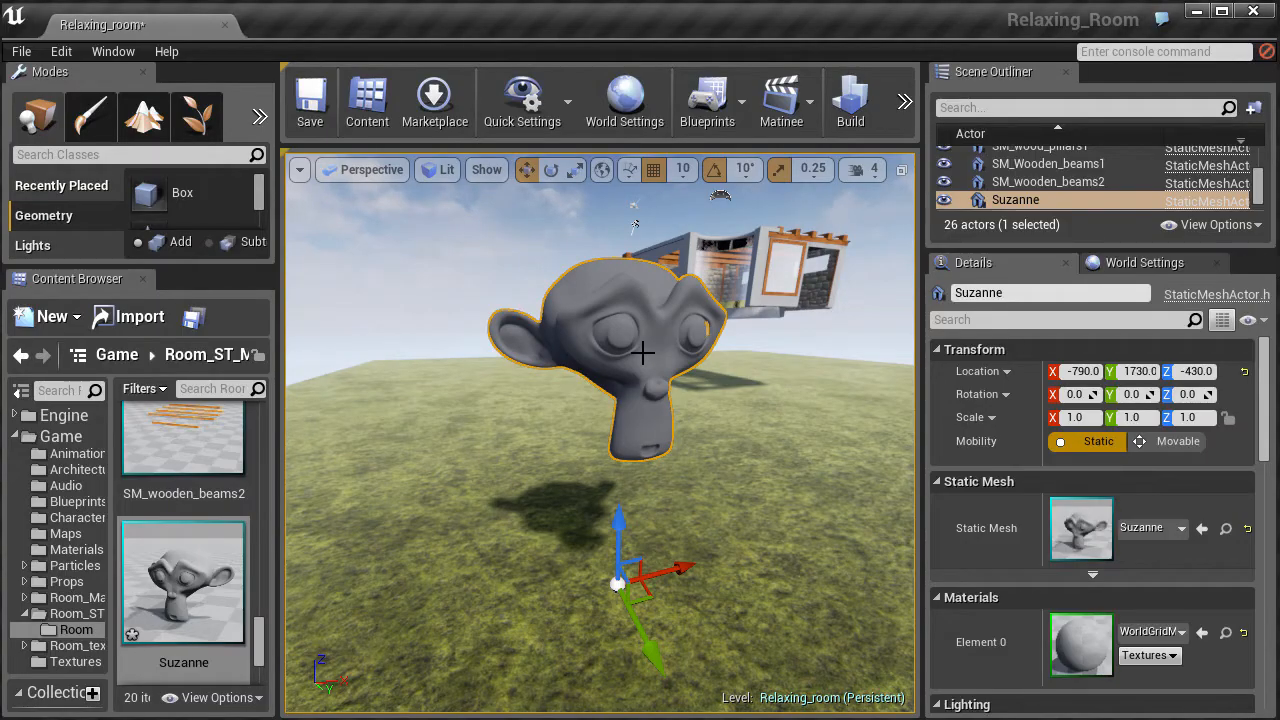
Delete the placed Suzanne actor from the level and force delete the Suzanne static mesh from the Room folder
{"action": "key", "text": "Delete"}
{"action": "left_click", "coordinate": [185, 585]}
{"action": "key", "text": "Delete"}
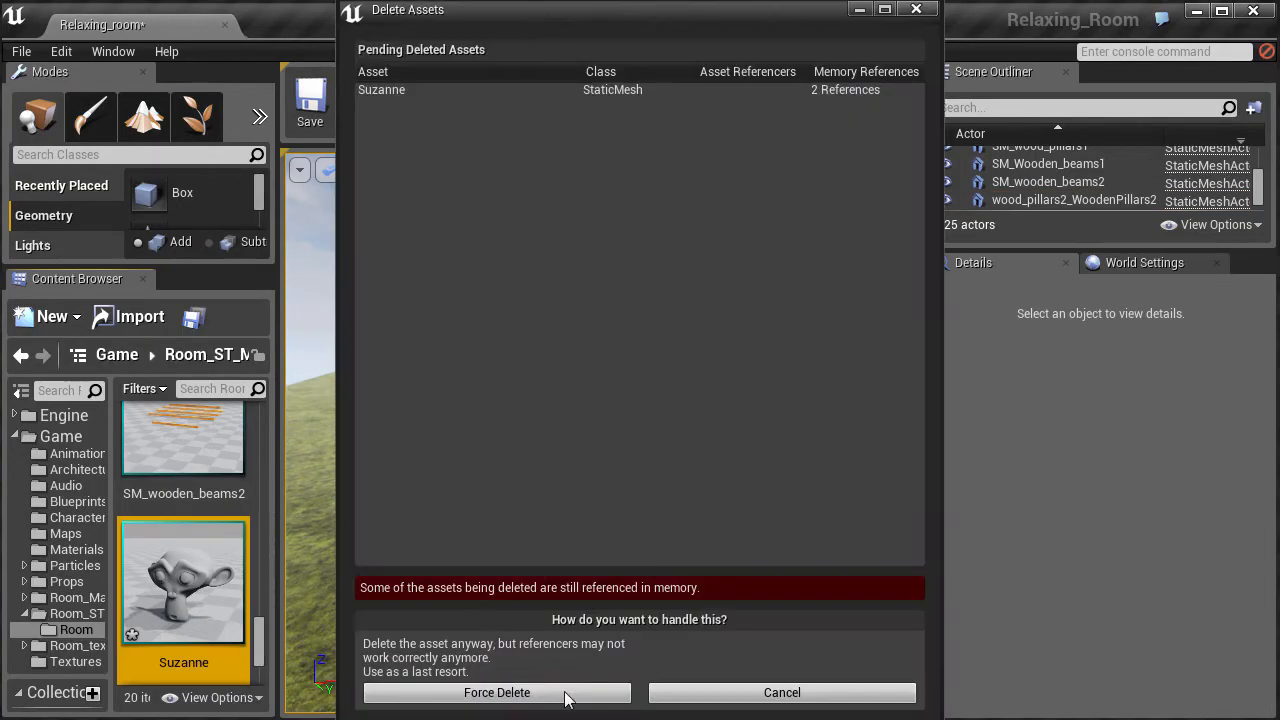
{"action": "left_click", "coordinate": [537, 693]}
{"action": "left_click", "coordinate": [776, 458]}
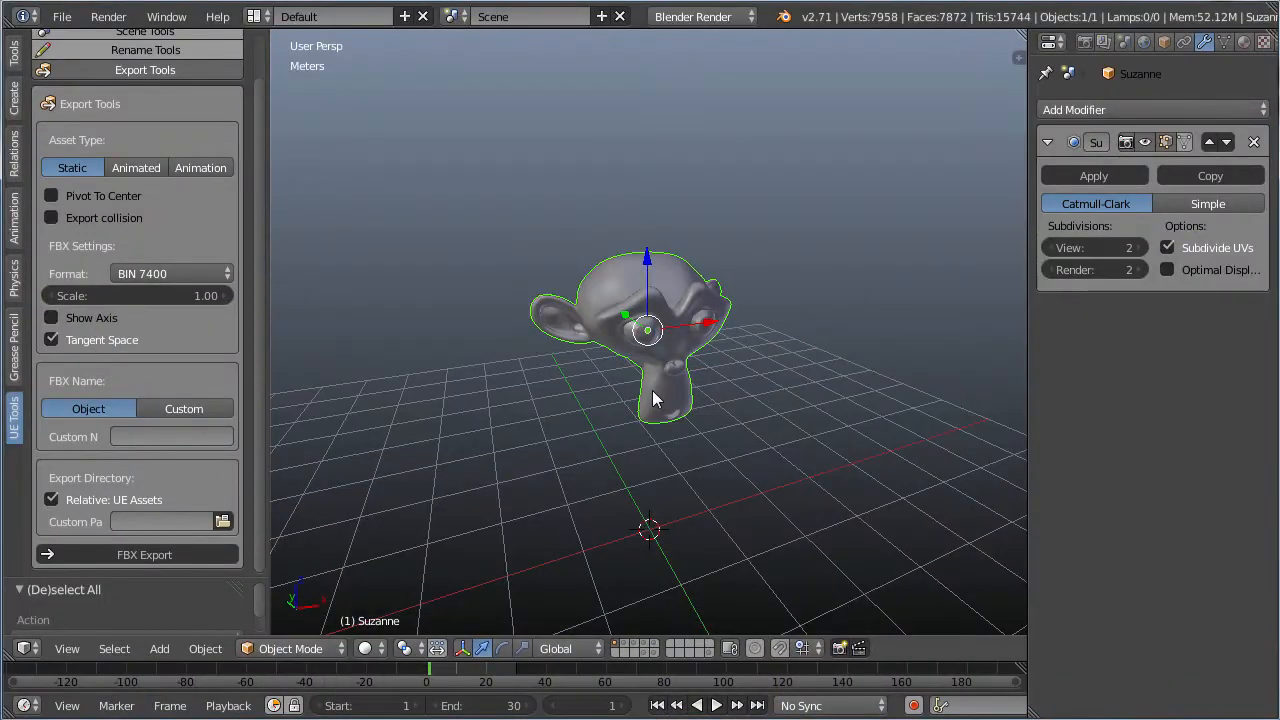
In Blender, enable Pivot To Center for the static asset and export Suzanne as FBX
{"action": "left_click", "coordinate": [55, 197]}
{"action": "left_click", "coordinate": [151, 557]}
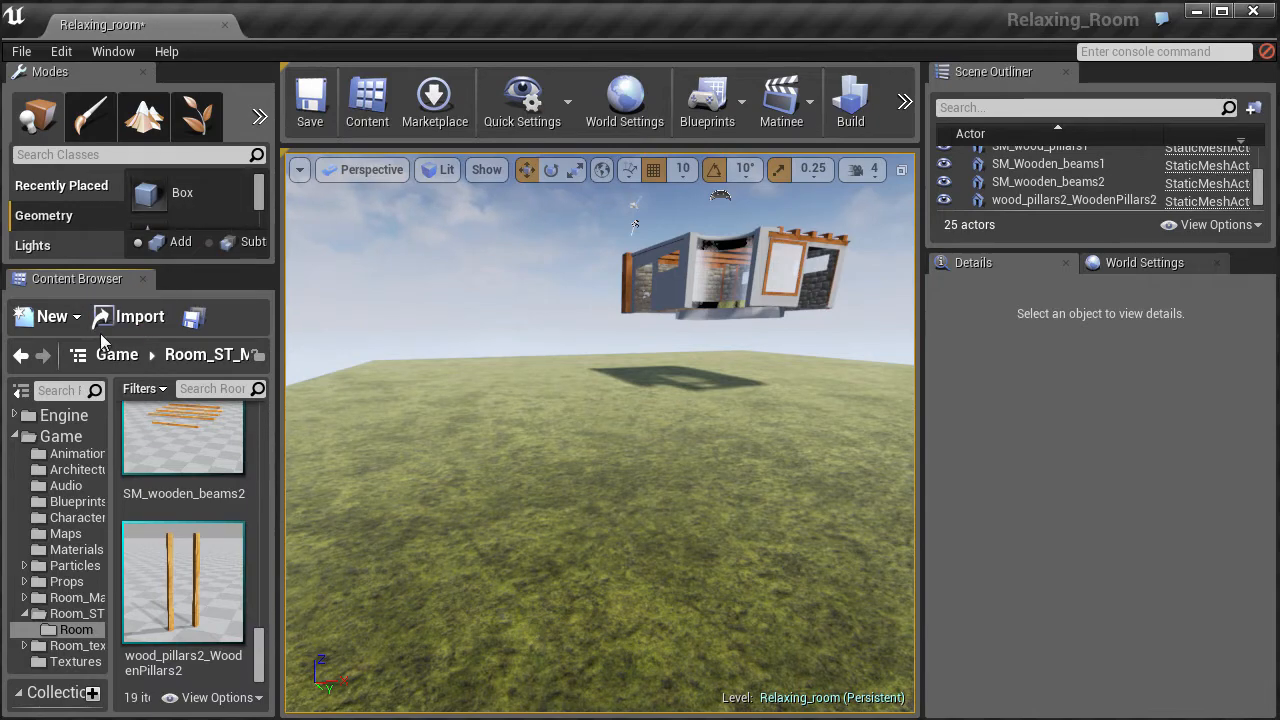
In Unreal Engine, import Suzanne.fbx into the Room folder as a static mesh with Normals set to Import Normals and Tangents
{"action": "left_click", "coordinate": [116, 316]}
{"action": "left_click", "coordinate": [119, 319]}
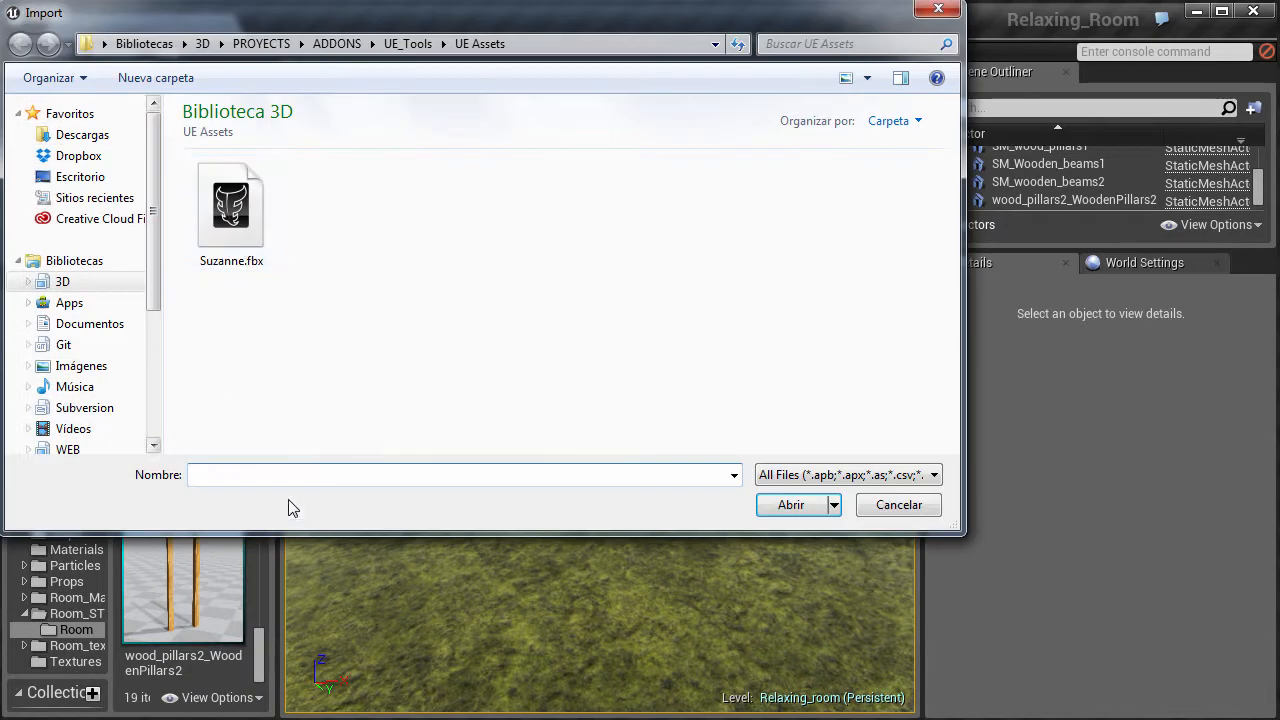
{"action": "left_click", "coordinate": [240, 245]}
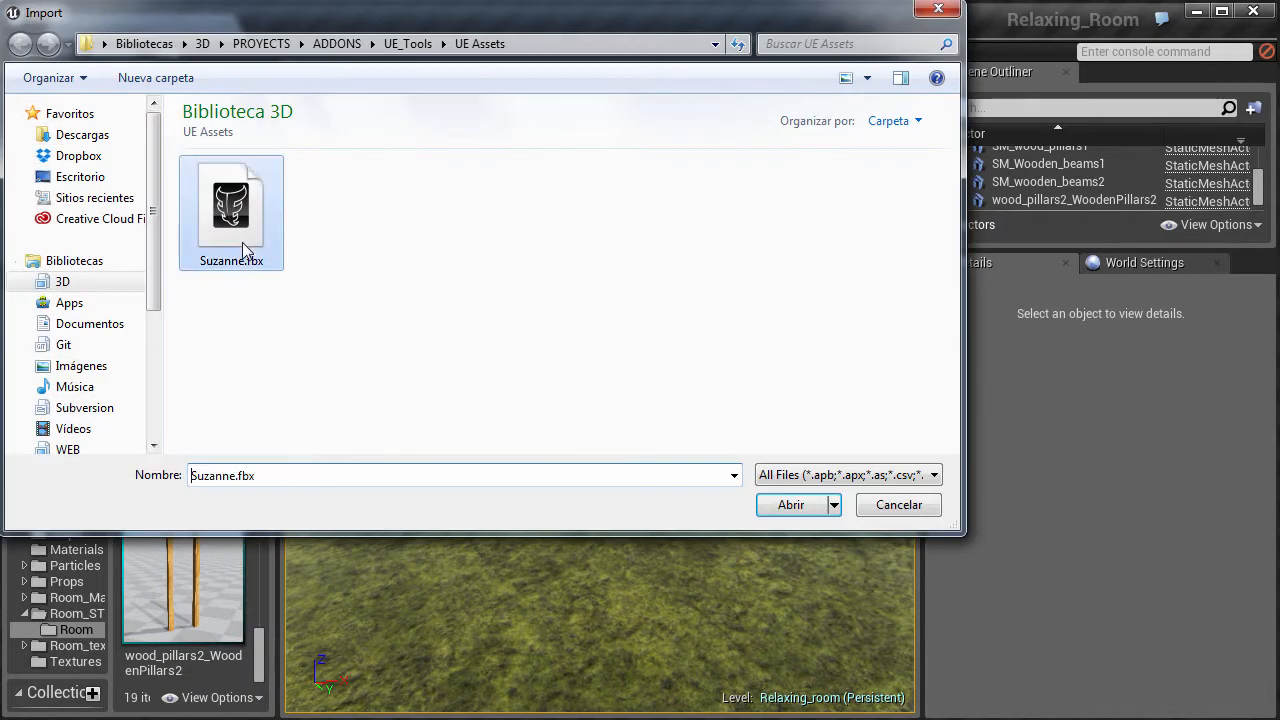
{"action": "left_click", "coordinate": [777, 508]}
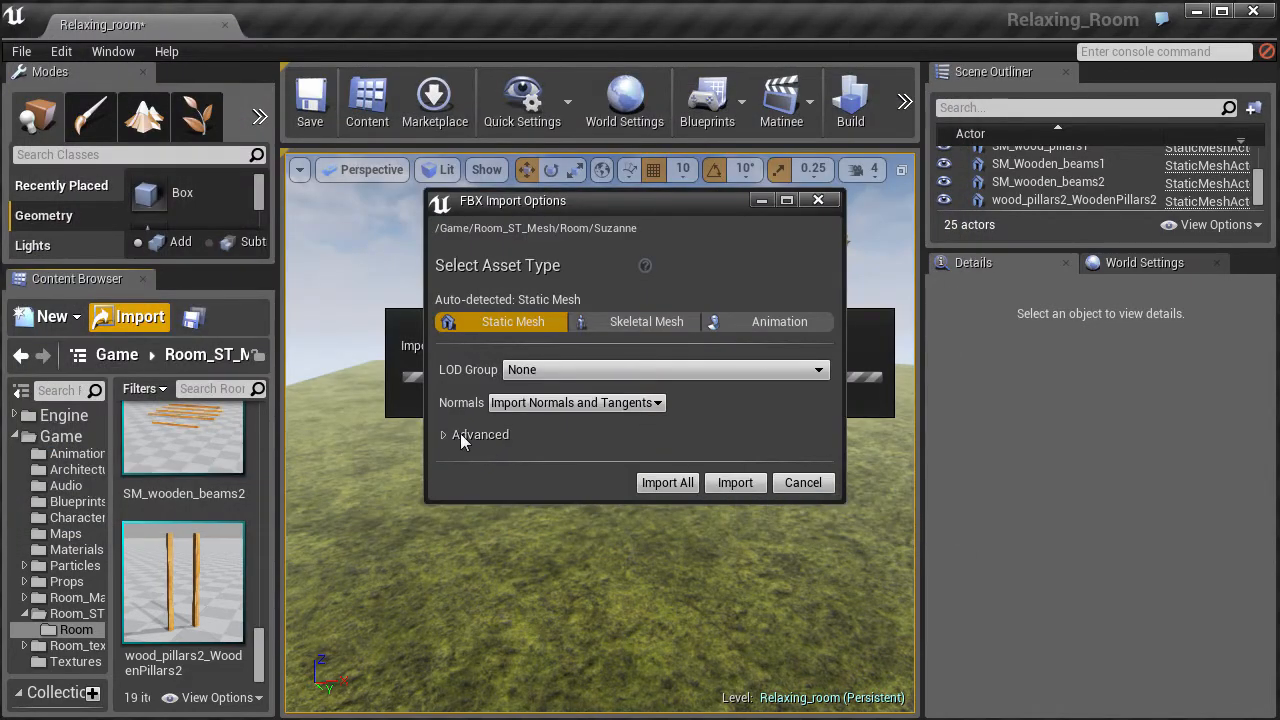
{"action": "left_click", "coordinate": [443, 434]}
{"action": "left_click", "coordinate": [443, 435]}
{"action": "left_click", "coordinate": [740, 483]}
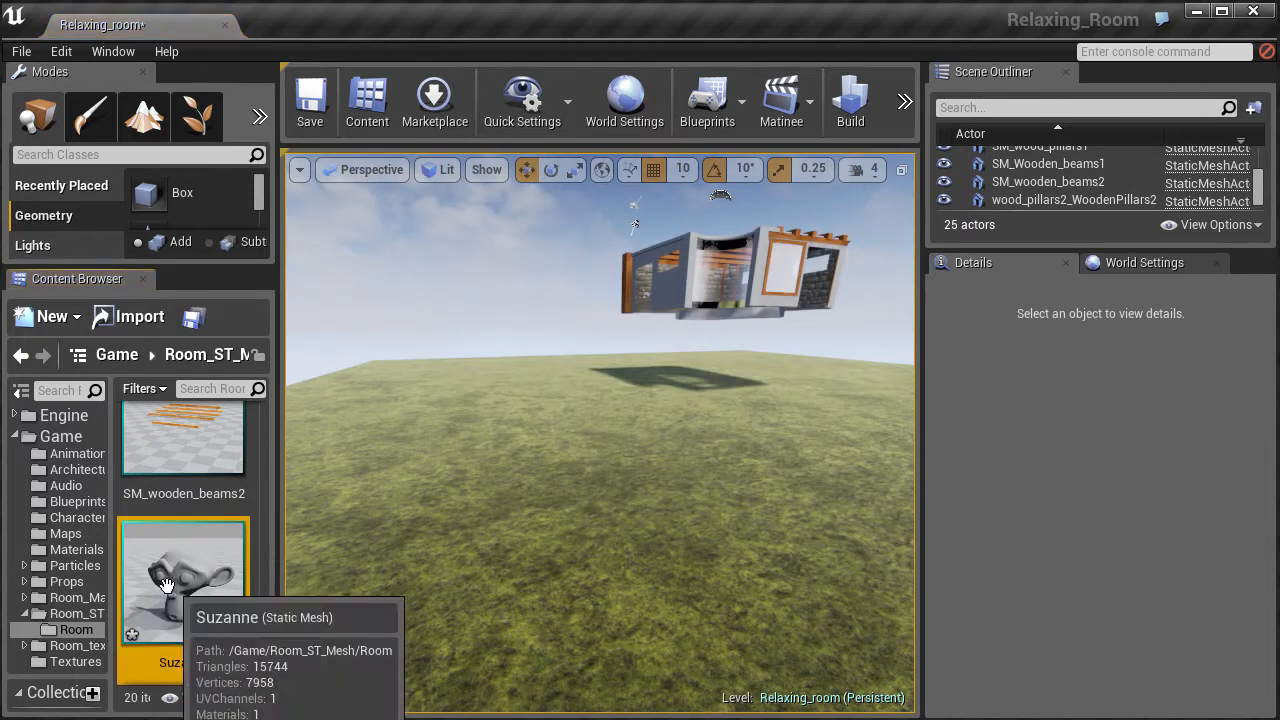
Place the Suzanne mesh on the grass at about X -760, Y 1470, raise it to Z -250, and inspect it up close
{"action": "left_click_drag", "start_coordinate": [166, 585], "coordinate": [594, 488]}
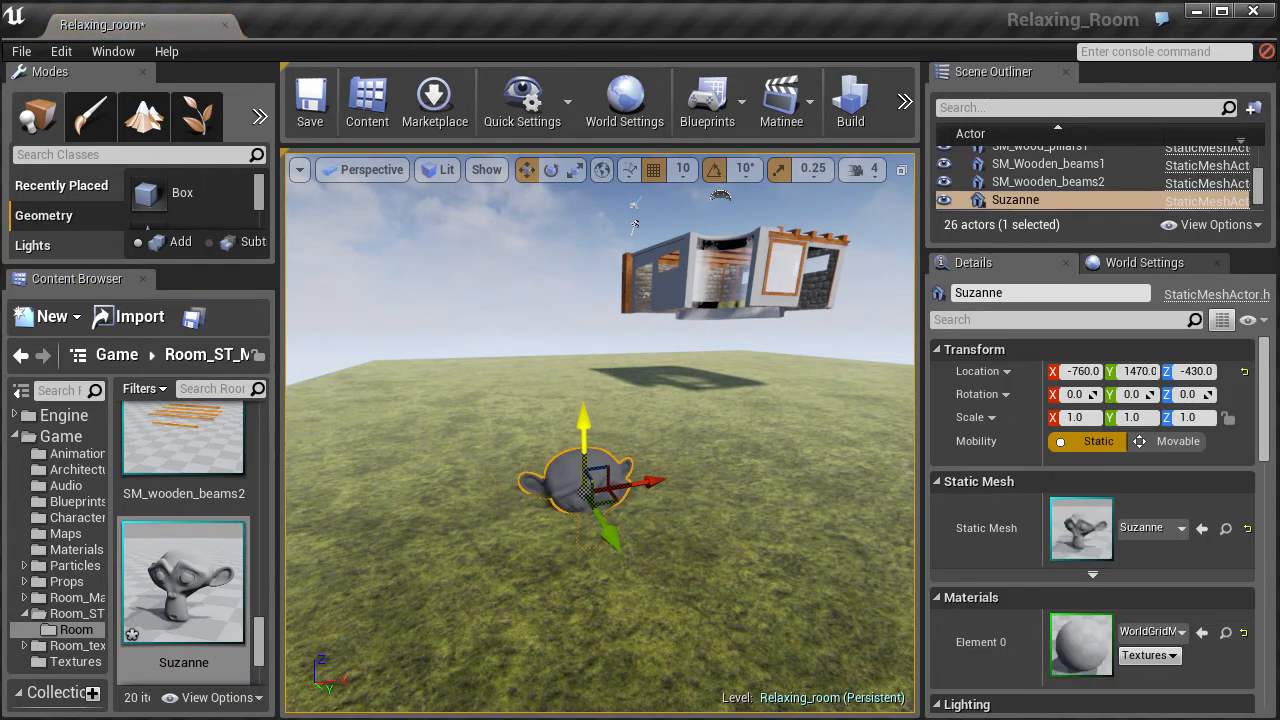
{"action": "left_click_drag", "start_coordinate": [583, 425], "coordinate": [583, 355]}
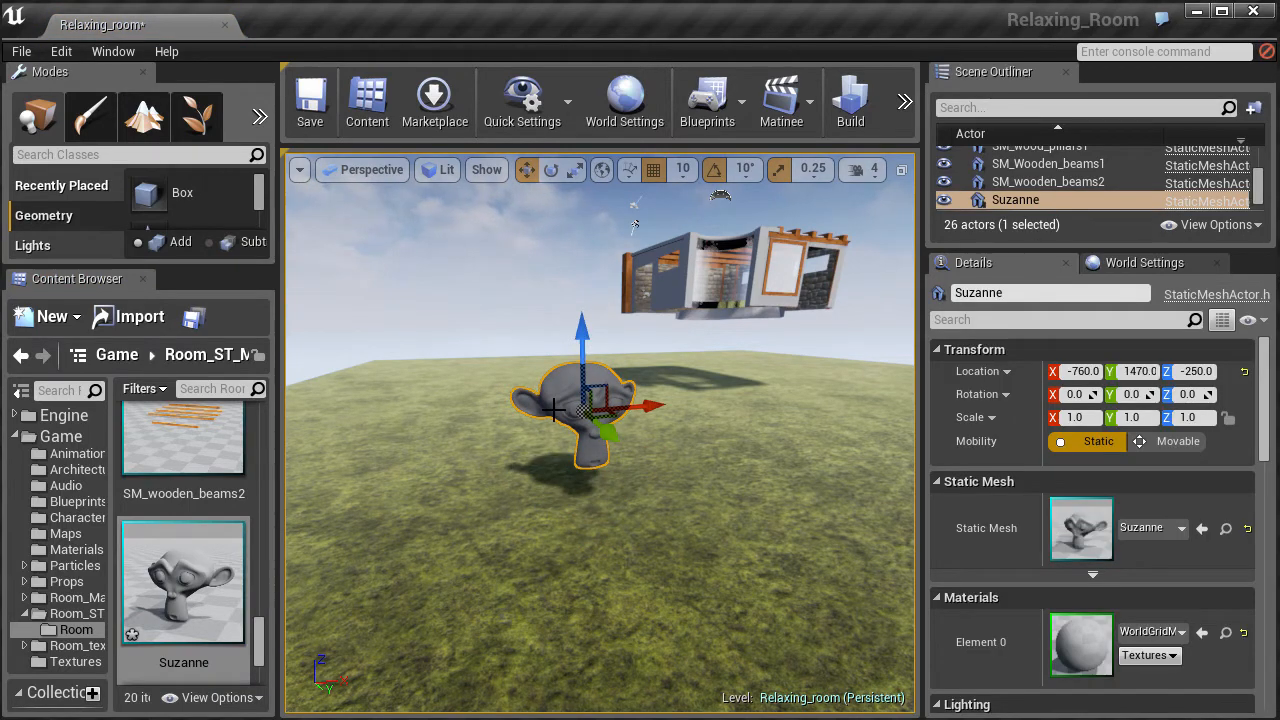
{"action": "right_click_drag", "start_coordinate": [585, 374], "coordinate": [642, 405]}
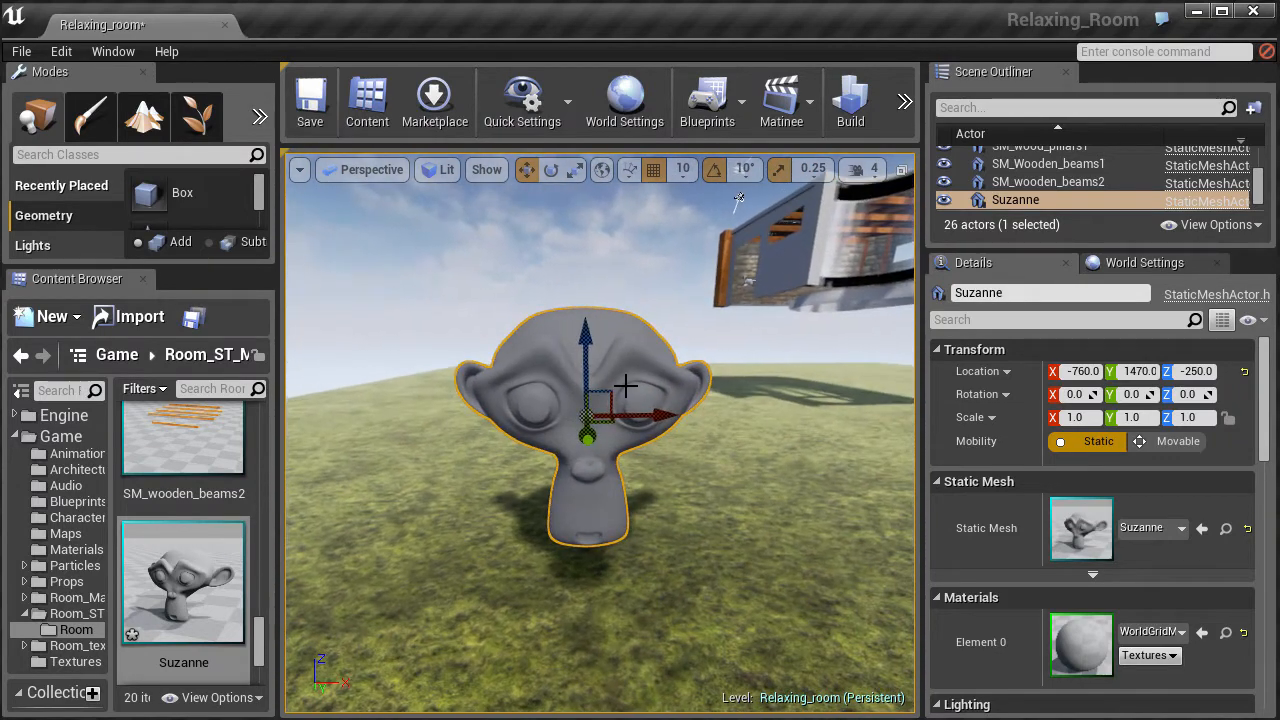
Remove the re-imported Suzanne from the level and force delete its static mesh asset
{"action": "key", "text": "Delete"}
{"action": "left_click", "coordinate": [215, 564]}
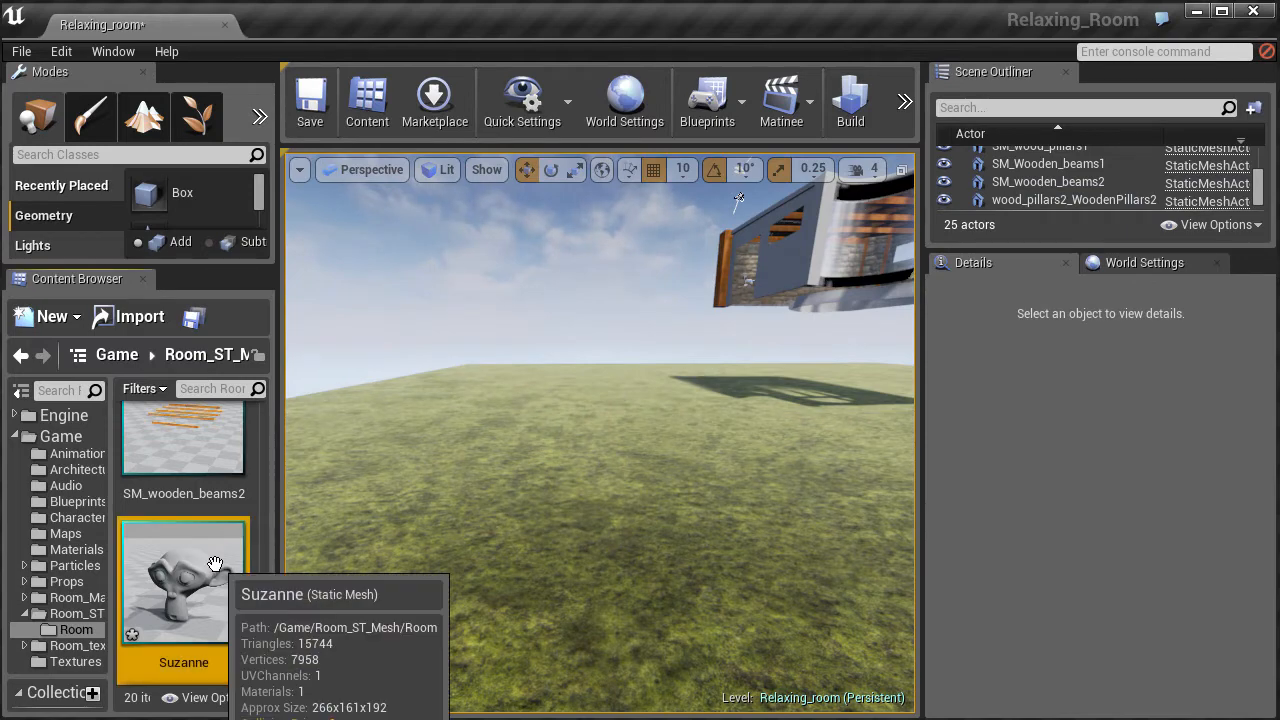
{"action": "key", "text": "Delete"}
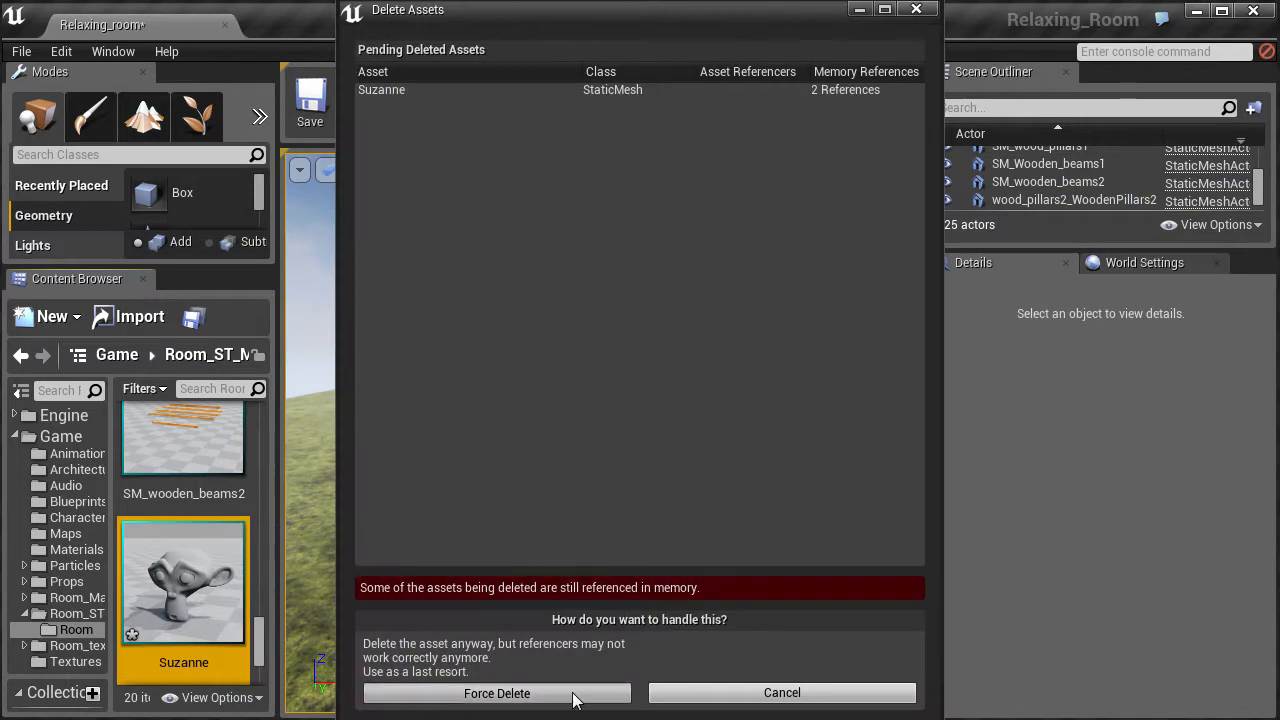
{"action": "left_click", "coordinate": [575, 694]}
{"action": "left_click", "coordinate": [789, 460]}
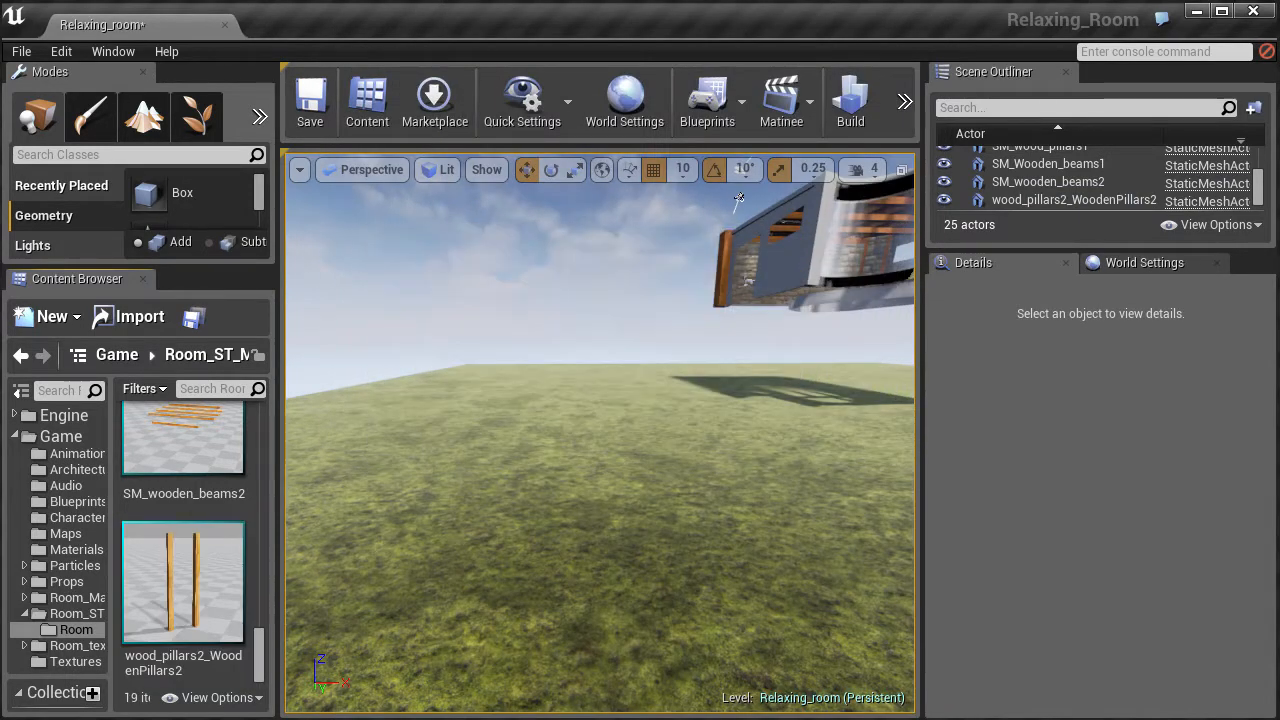
In Blender, show the second layer with the rigged box, preview its animation on the timeline, and return to frame 1
{"action": "key", "text": "alt+Tab"}
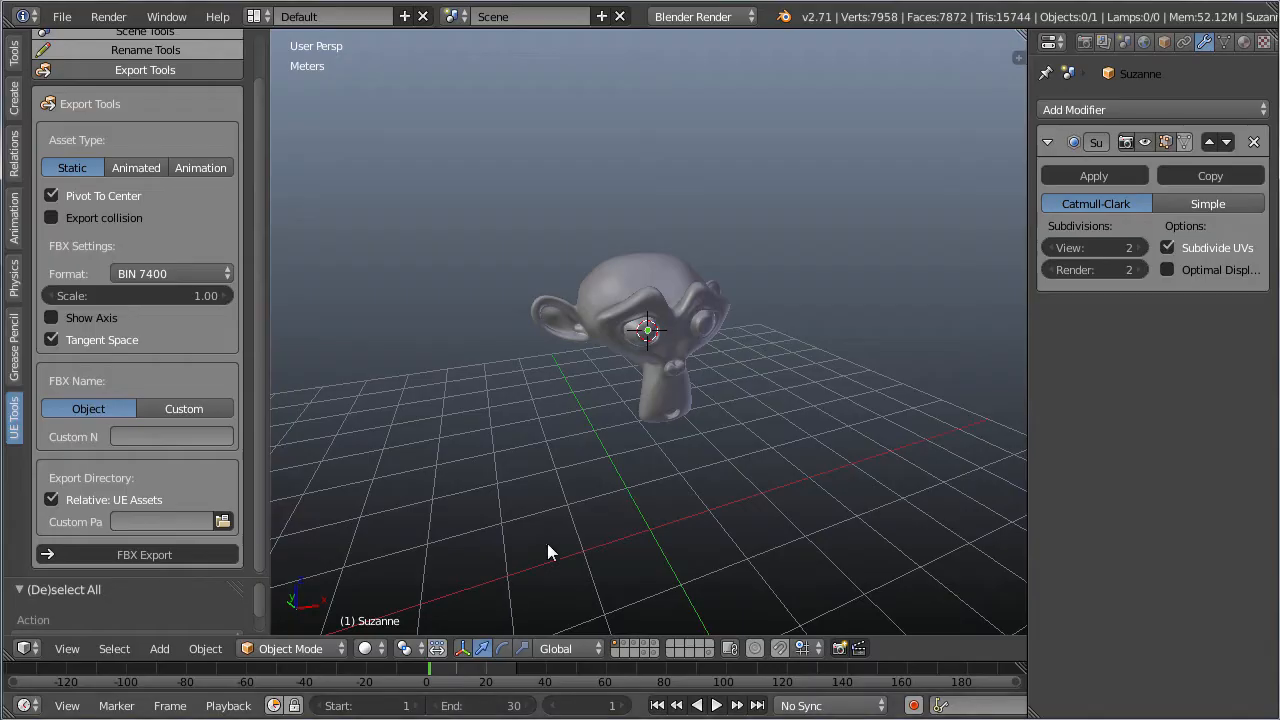
{"action": "left_click", "coordinate": [624, 645]}
{"action": "middle_click_drag", "start_coordinate": [601, 453], "coordinate": [646, 440]}
{"action": "scroll", "coordinate": [647, 440], "scroll_direction": "down", "scroll_amount": 2}
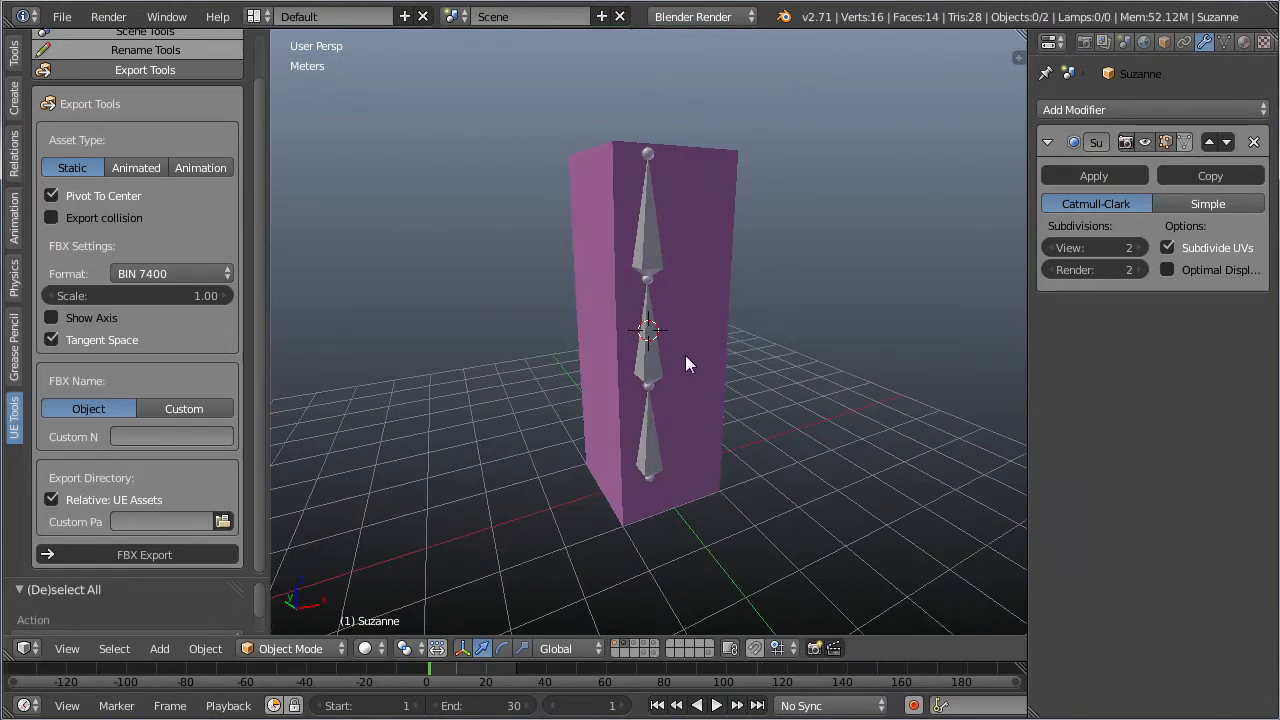
{"action": "mouse_move", "coordinate": [440, 672]}
{"action": "left_mouse_down"}
{"action": "mouse_move", "coordinate": [500, 679]}
{"action": "mouse_move", "coordinate": [449, 690]}
{"action": "mouse_move", "coordinate": [504, 677]}
{"action": "mouse_move", "coordinate": [431, 682]}
{"action": "left_mouse_up"}
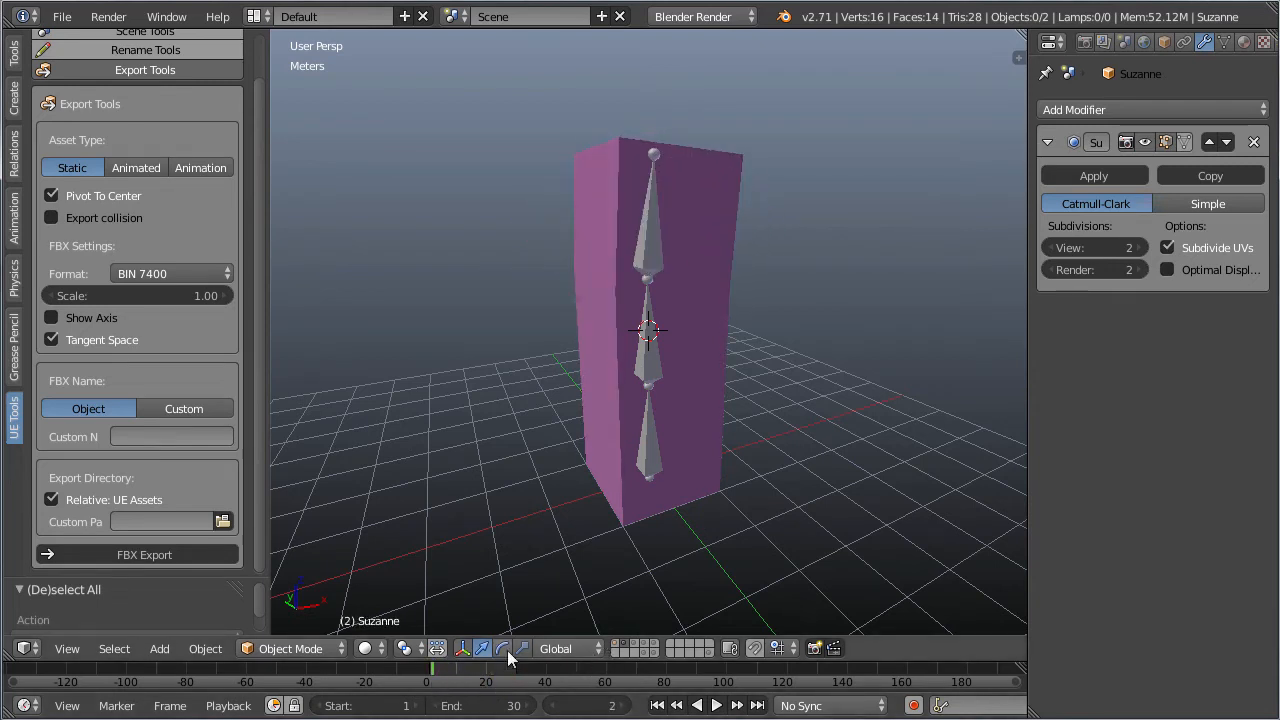
{"action": "left_click", "coordinate": [658, 706]}
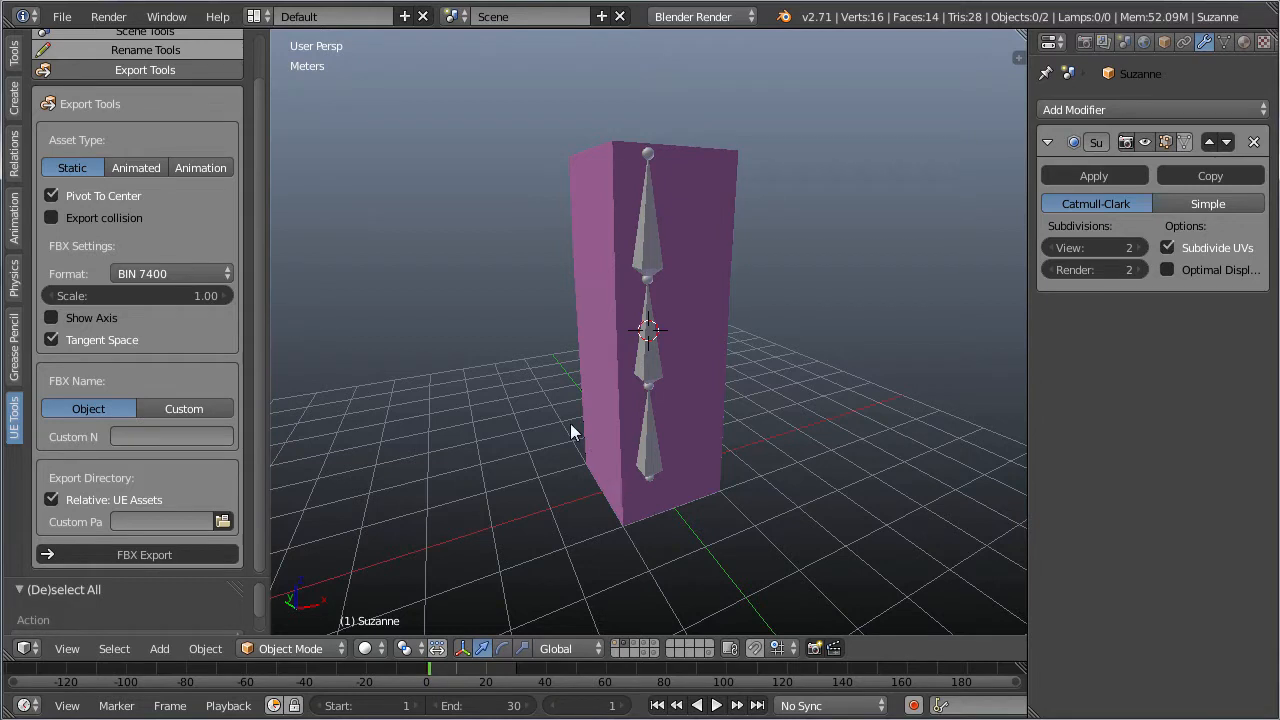
{"action": "middle_click_drag", "start_coordinate": [617, 339], "coordinate": [650, 330]}
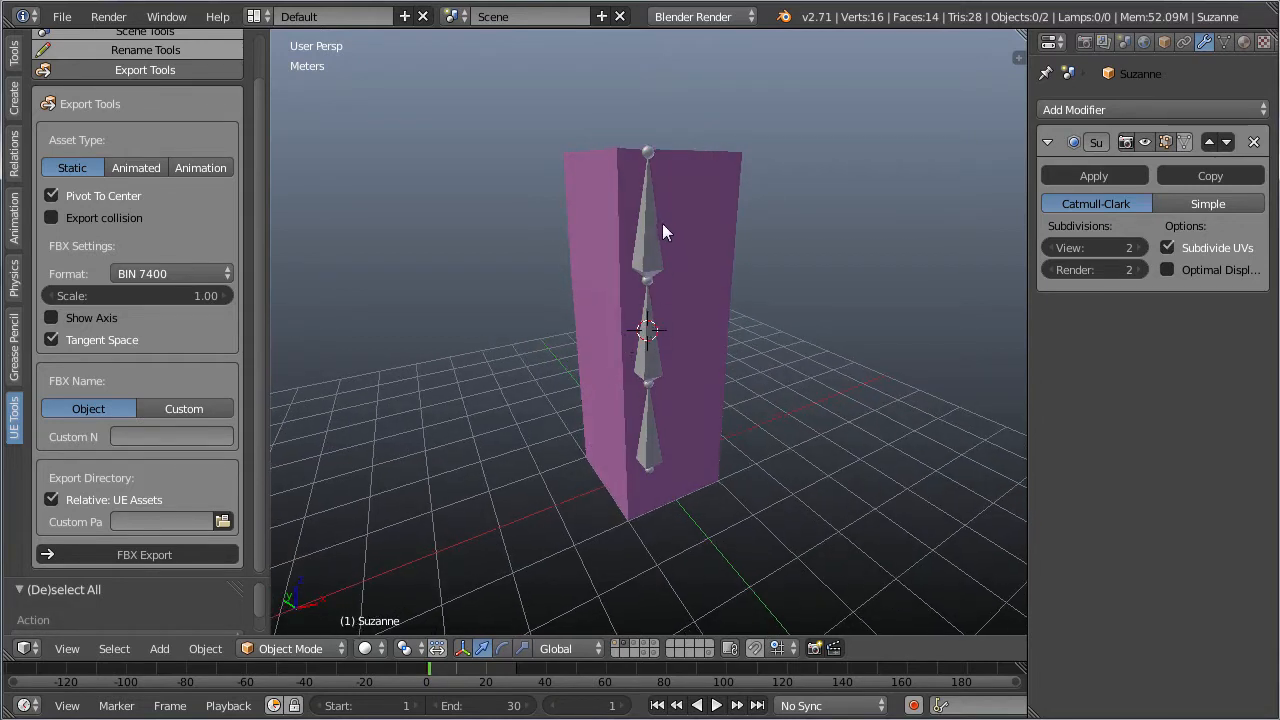
Select the box and its armature, set the export asset type to Animated, and disable Pivot To Center
{"action": "right_click", "coordinate": [734, 162]}
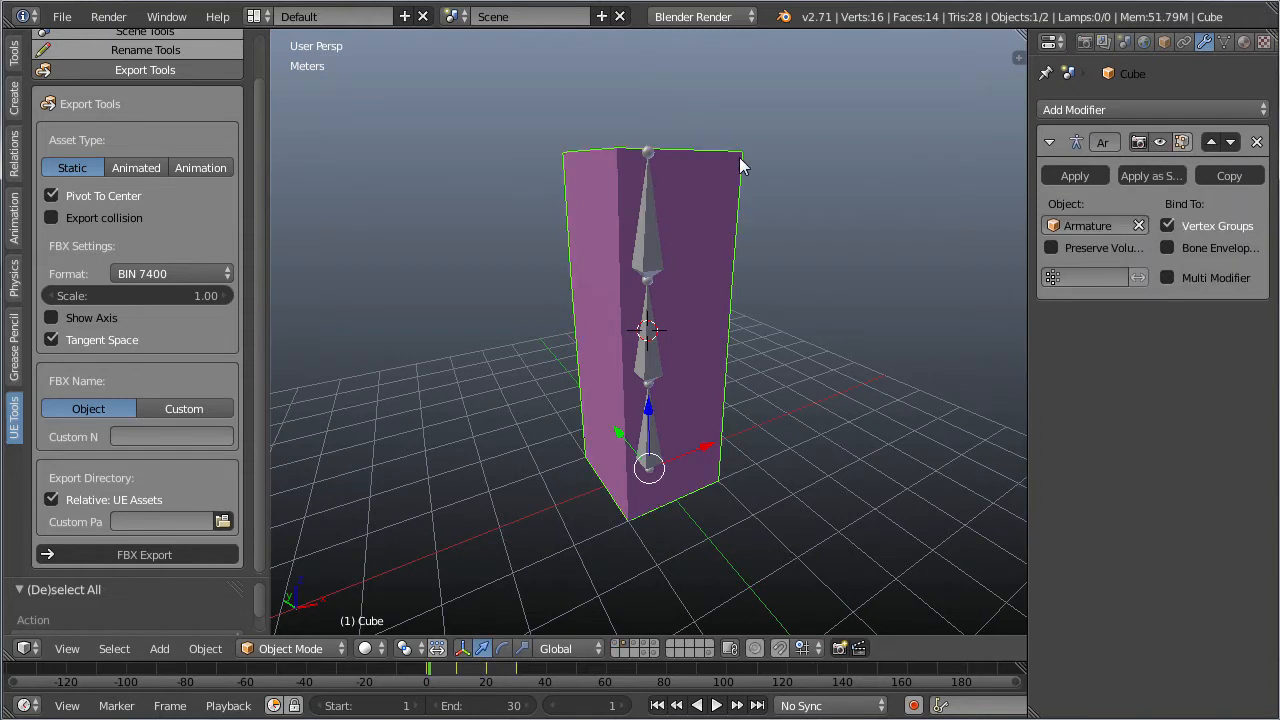
{"action": "right_click", "coordinate": [650, 253], "text": "shift"}
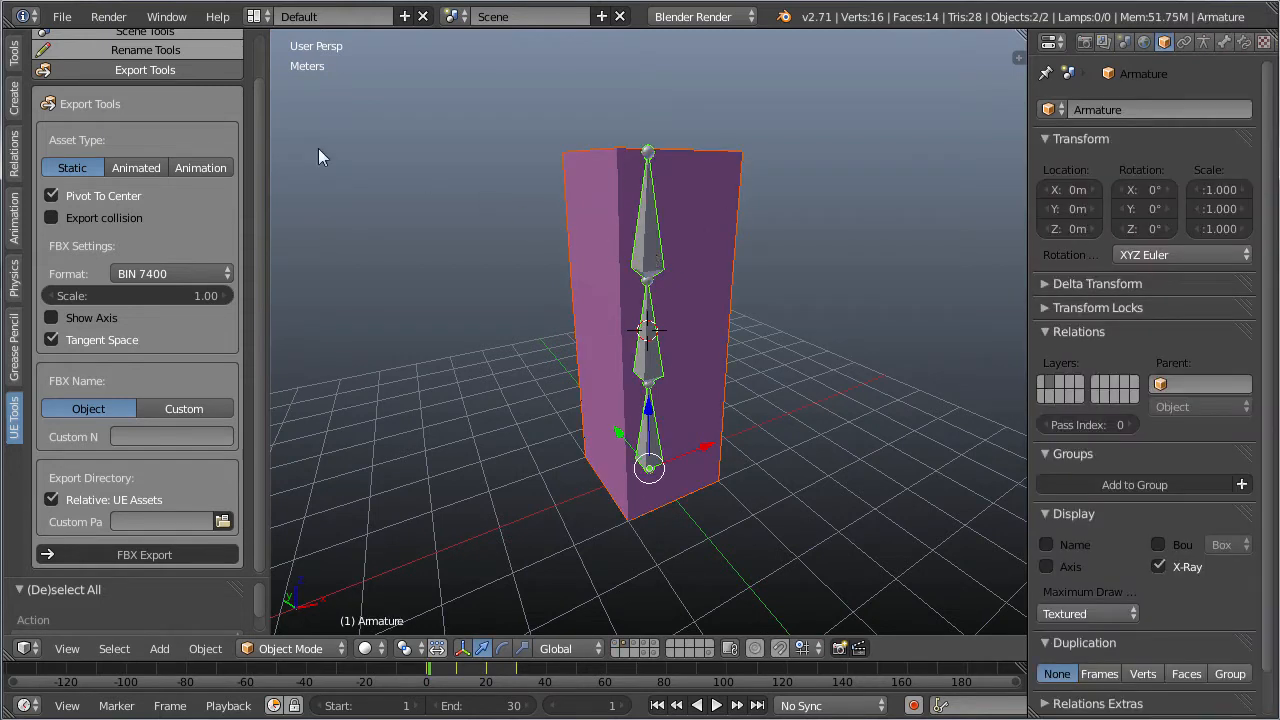
{"action": "left_click", "coordinate": [134, 172]}
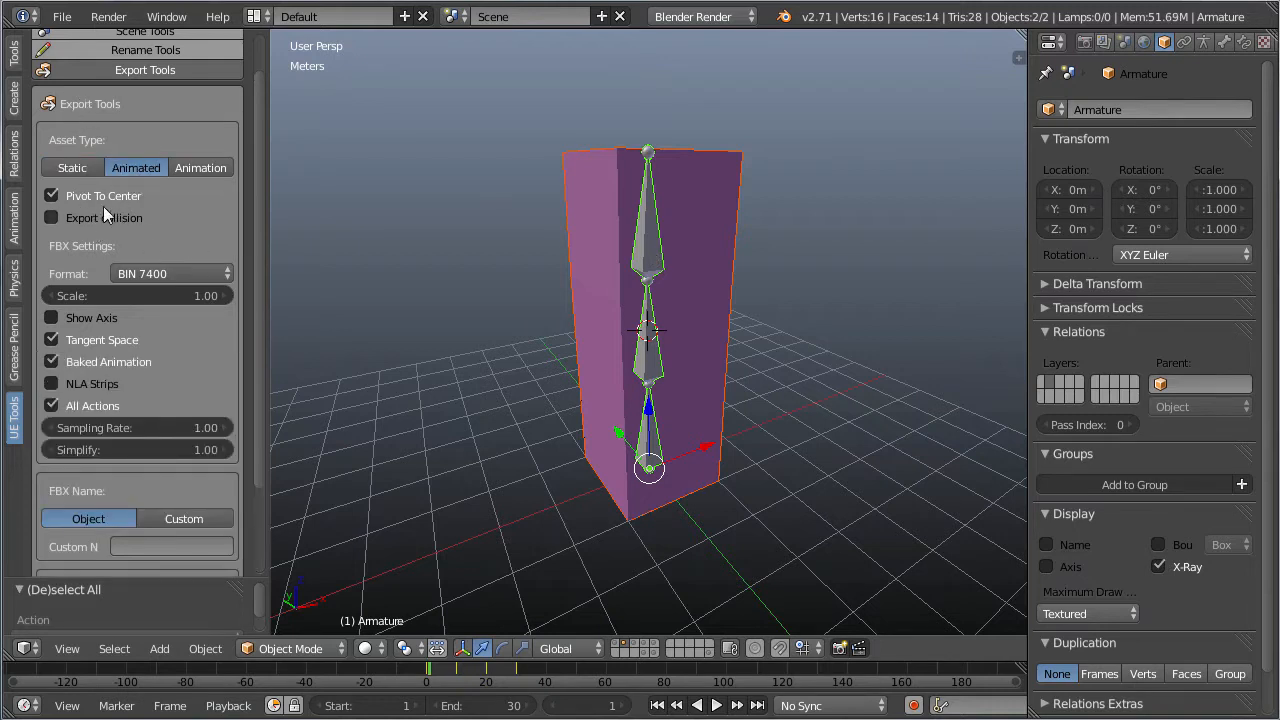
{"action": "left_click", "coordinate": [51, 195]}
{"action": "scroll", "coordinate": [114, 347], "scroll_direction": "down", "scroll_amount": 3}
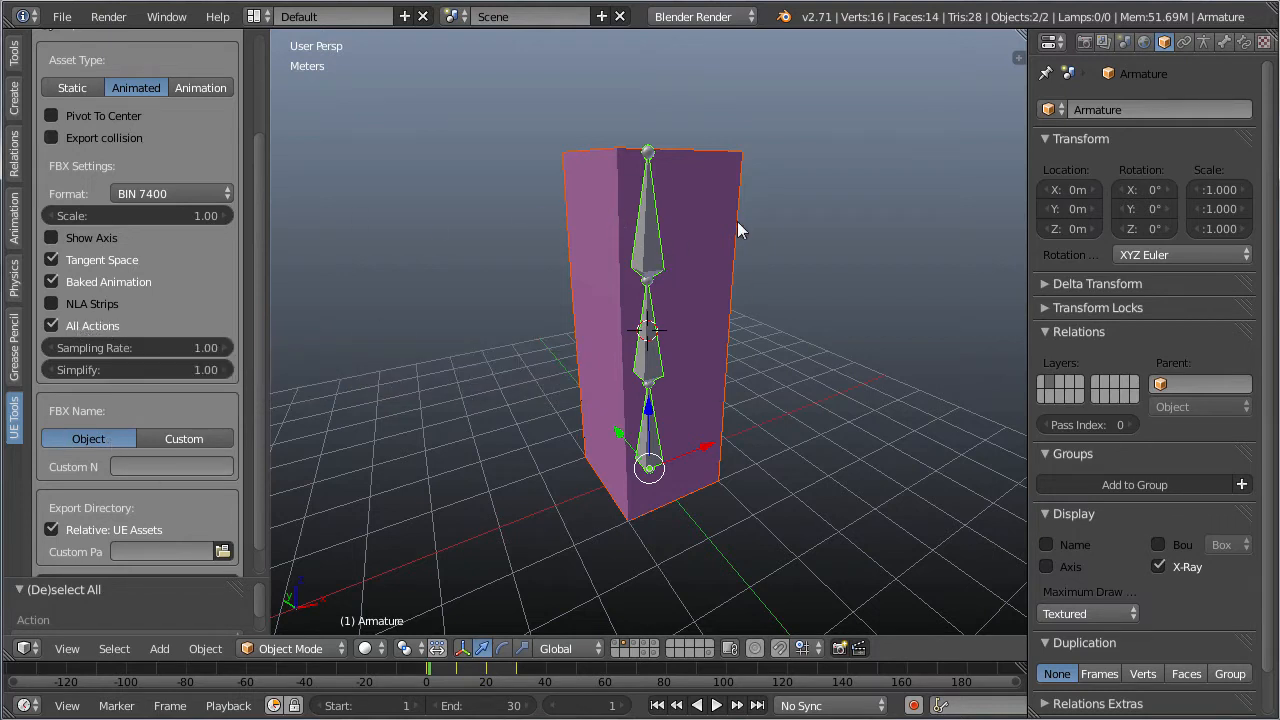
Reselect the armature first and the box last as the active object, and export both as an animated FBX named after the object
{"action": "key", "text": "a"}
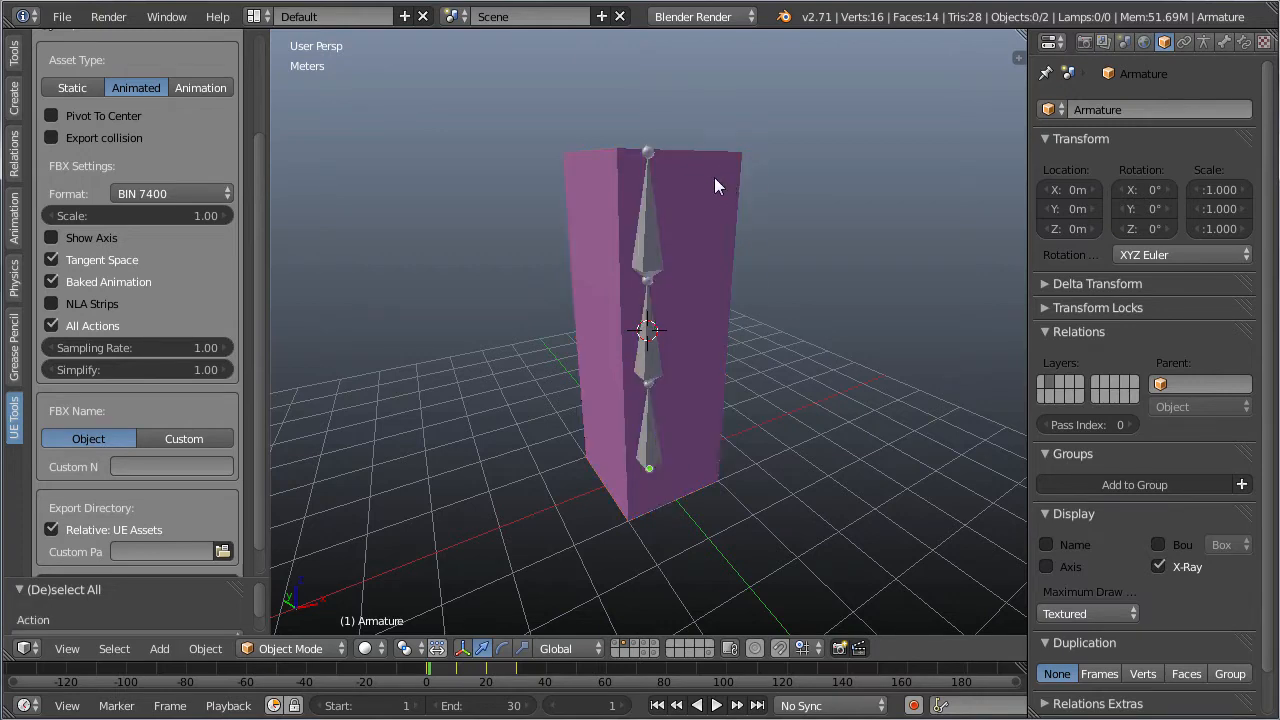
{"action": "right_click", "coordinate": [714, 177]}
{"action": "right_click", "coordinate": [645, 227]}
{"action": "right_click", "coordinate": [740, 162], "text": "shift"}
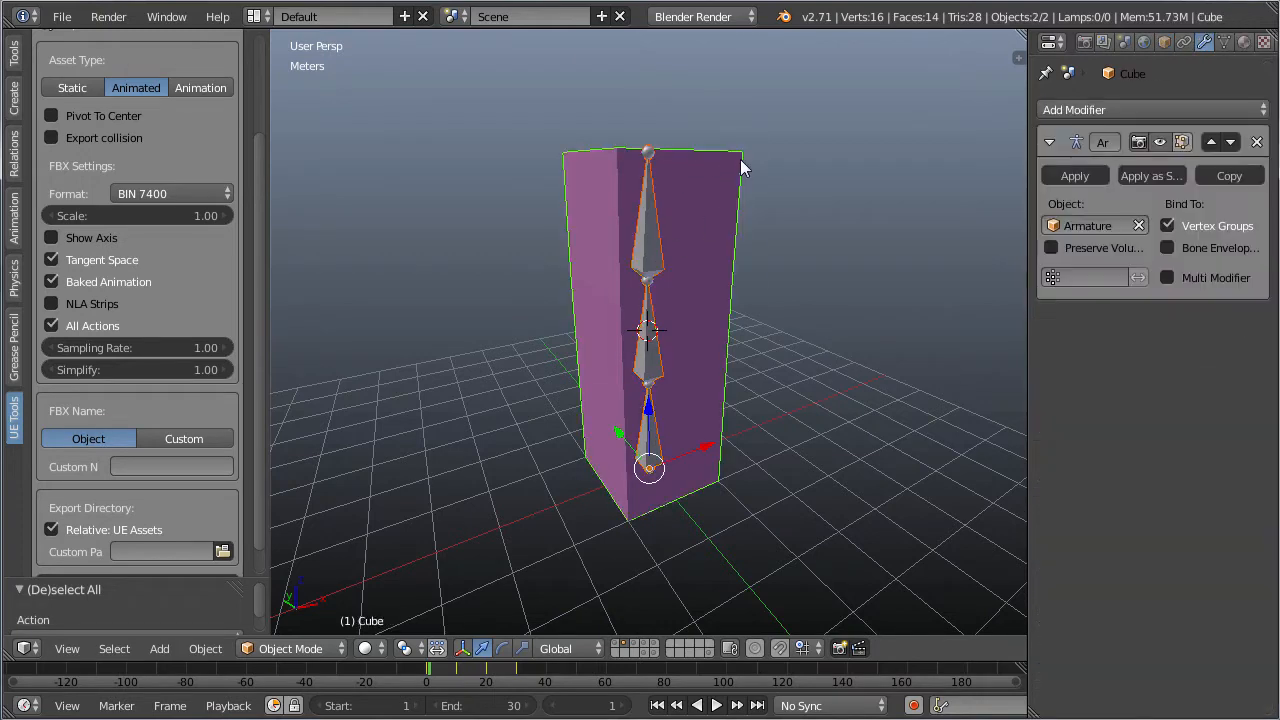
{"action": "right_click", "coordinate": [740, 160], "text": "shift"}
{"action": "key", "text": "a"}
{"action": "right_click", "coordinate": [655, 256]}
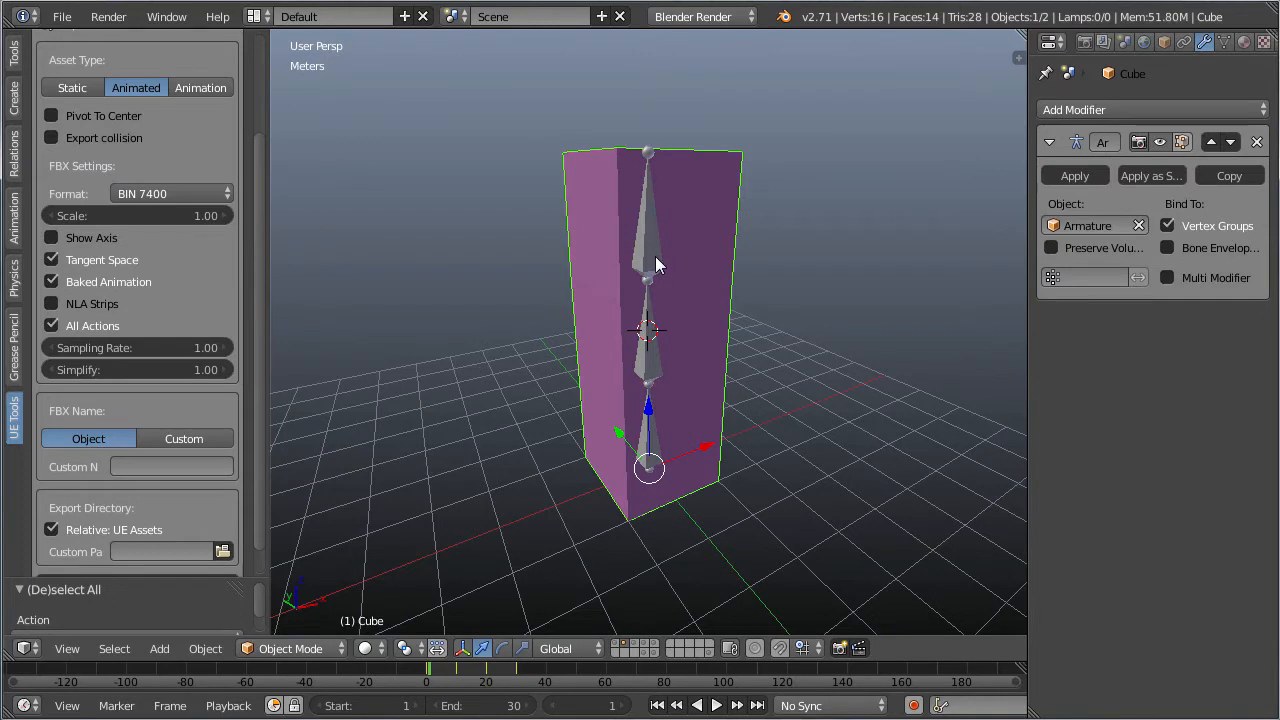
{"action": "right_click", "coordinate": [653, 256]}
{"action": "right_click", "coordinate": [724, 173], "text": "shift"}
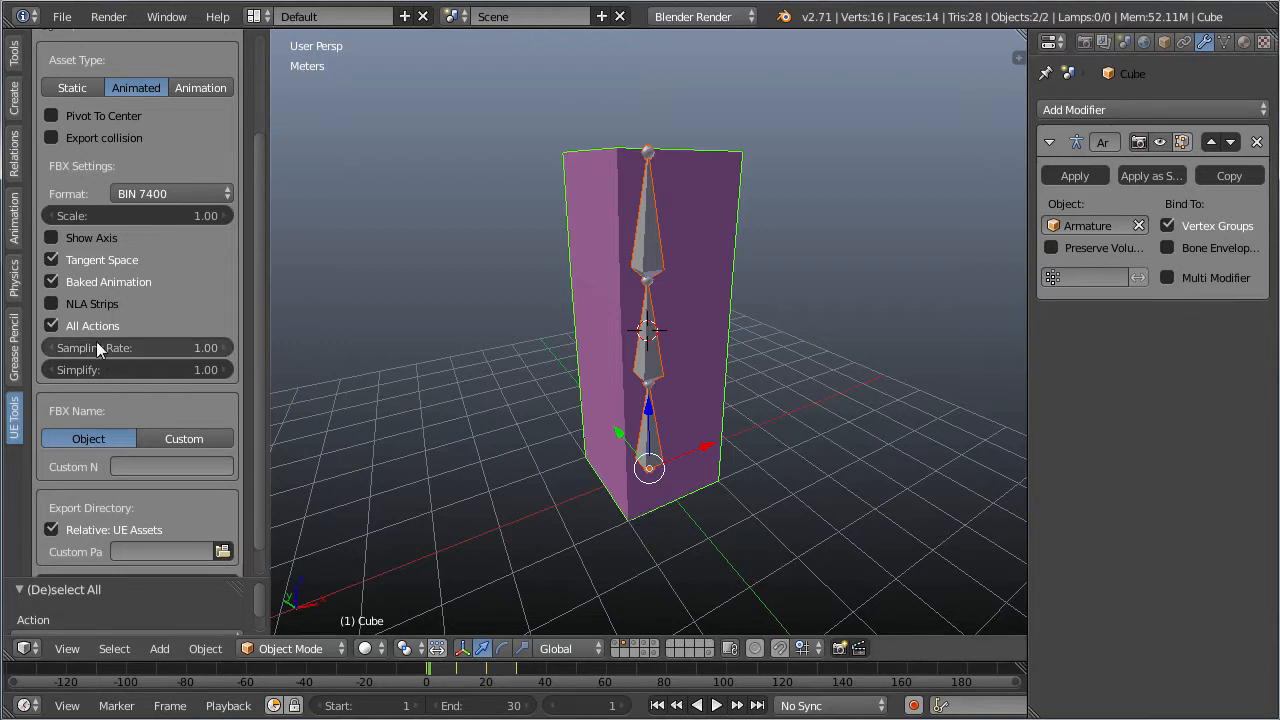
{"action": "scroll", "coordinate": [89, 269], "scroll_direction": "down", "scroll_amount": 2}
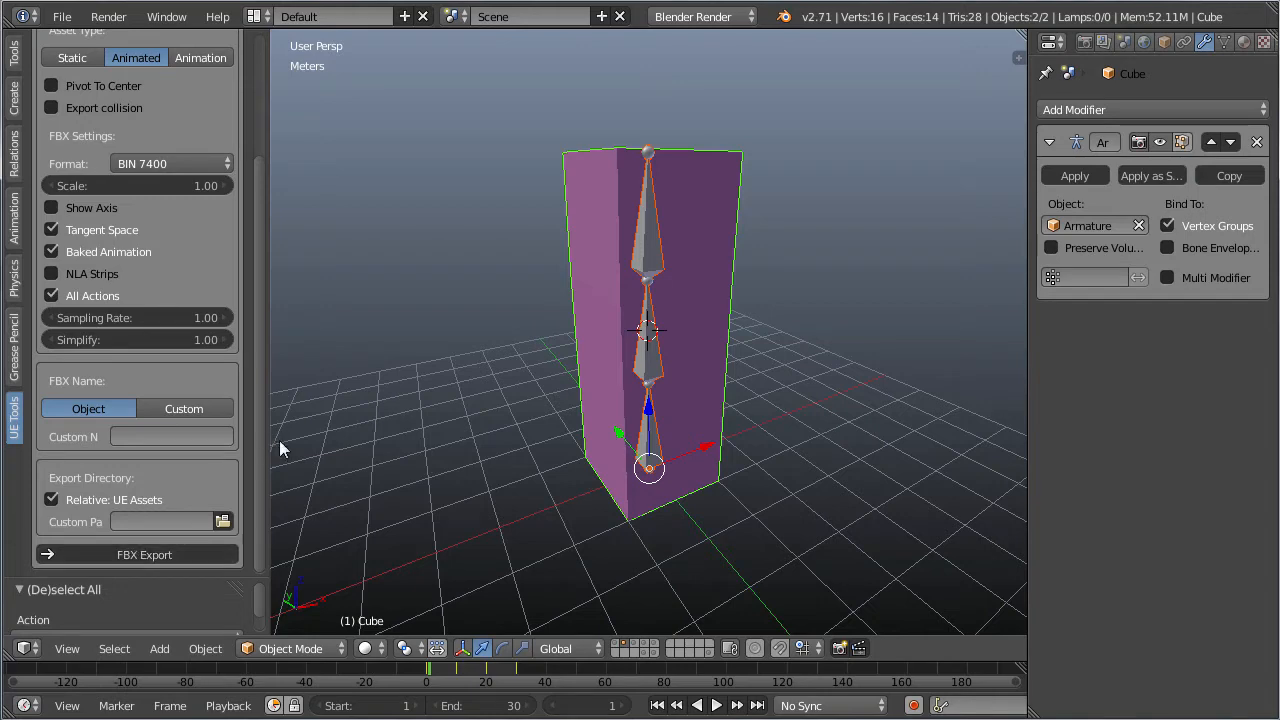
{"action": "mouse_move", "coordinate": [580, 417]}
{"action": "middle_mouse_down"}
{"action": "mouse_move", "coordinate": [618, 410]}
{"action": "mouse_move", "coordinate": [602, 412]}
{"action": "middle_mouse_up"}
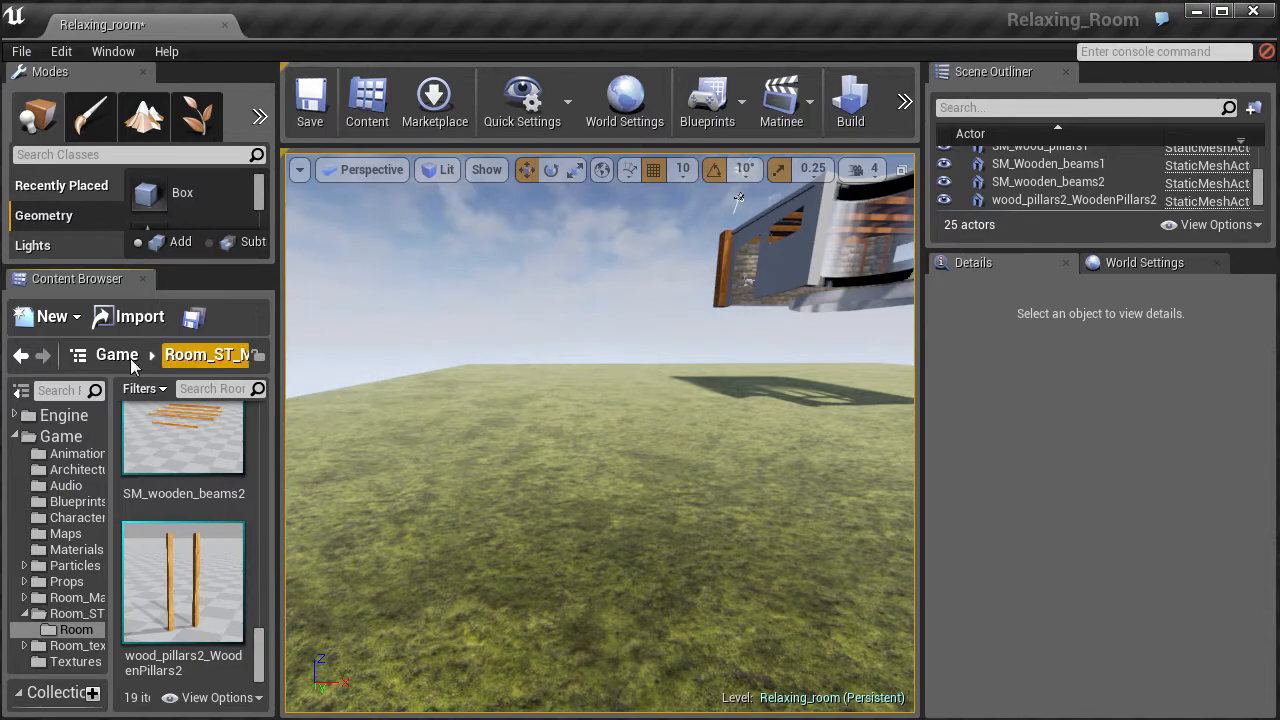
In Unreal Engine, import Cube.fbx into the Room folder as a skeletal mesh with no skeleton chosen and Create Physics Asset enabled
{"action": "left_click", "coordinate": [127, 318]}
{"action": "left_click", "coordinate": [231, 207]}
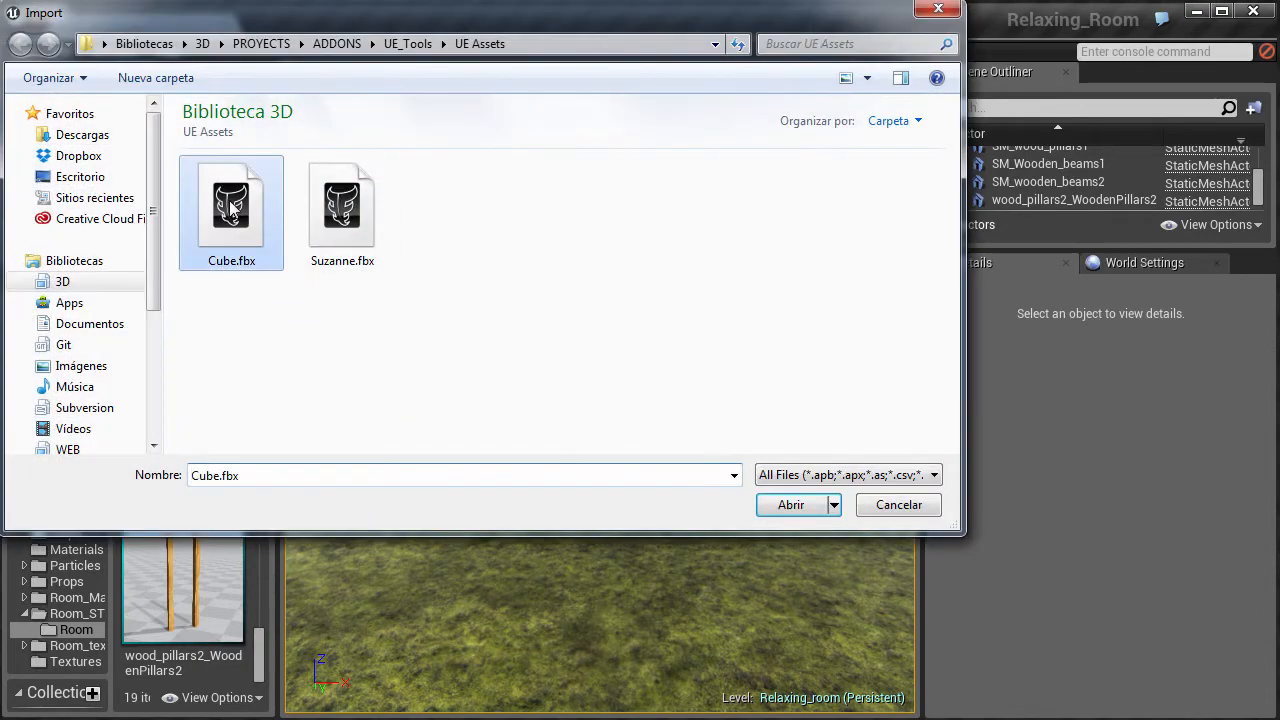
{"action": "left_click", "coordinate": [794, 512]}
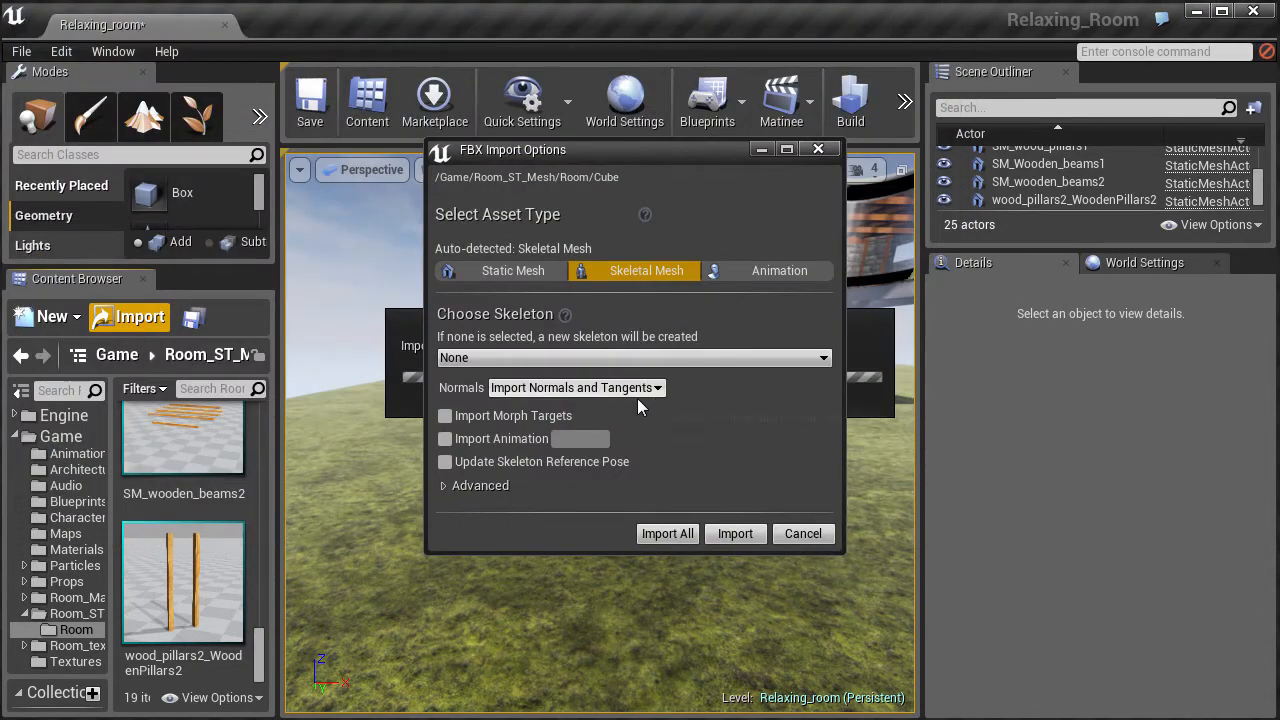
{"action": "left_click", "coordinate": [444, 485]}
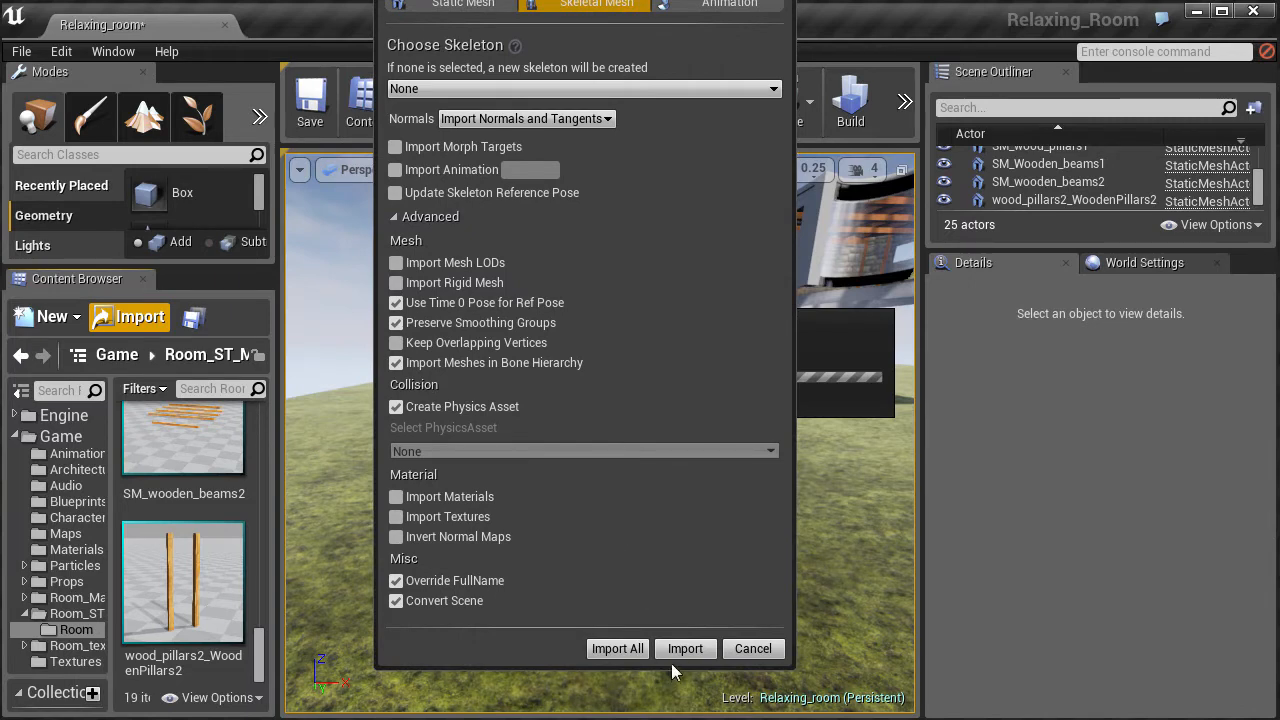
{"action": "left_click", "coordinate": [671, 663]}
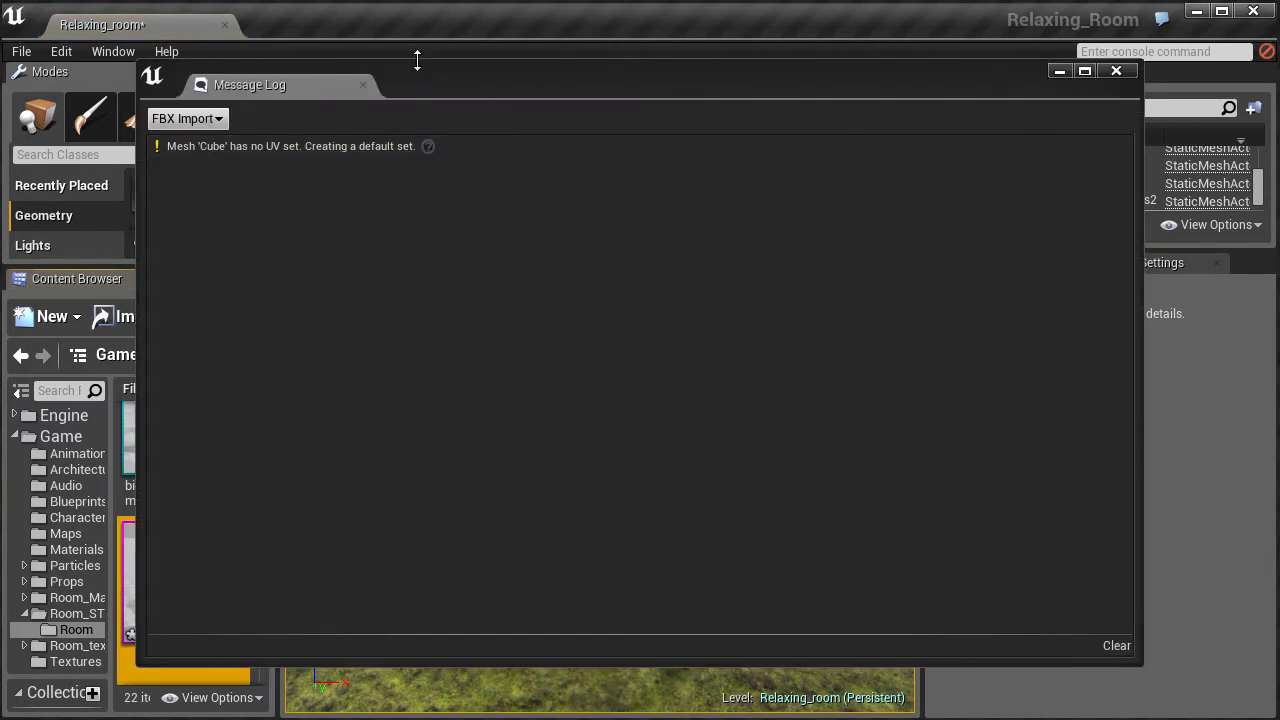
{"action": "left_click", "coordinate": [1118, 70]}
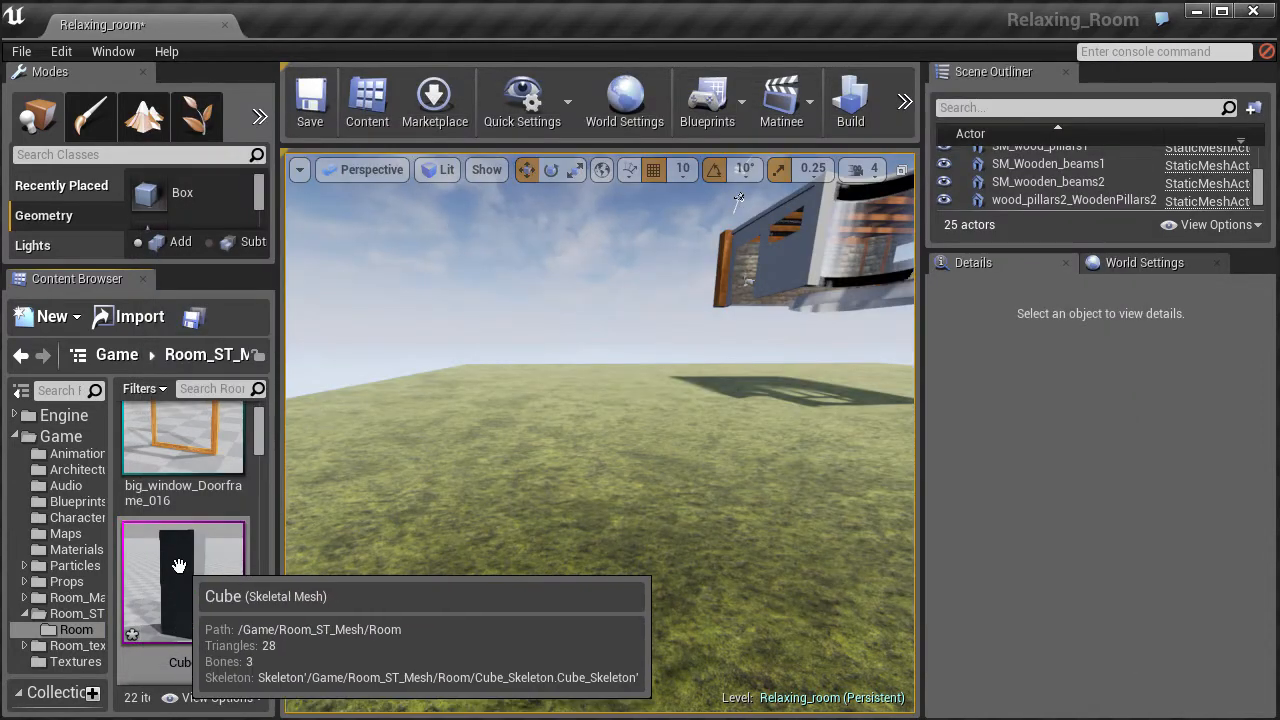
Widen the Content Browser and inspect the imported cube's skeleton and physics asset
{"action": "left_click_drag", "start_coordinate": [278, 483], "coordinate": [337, 483]}
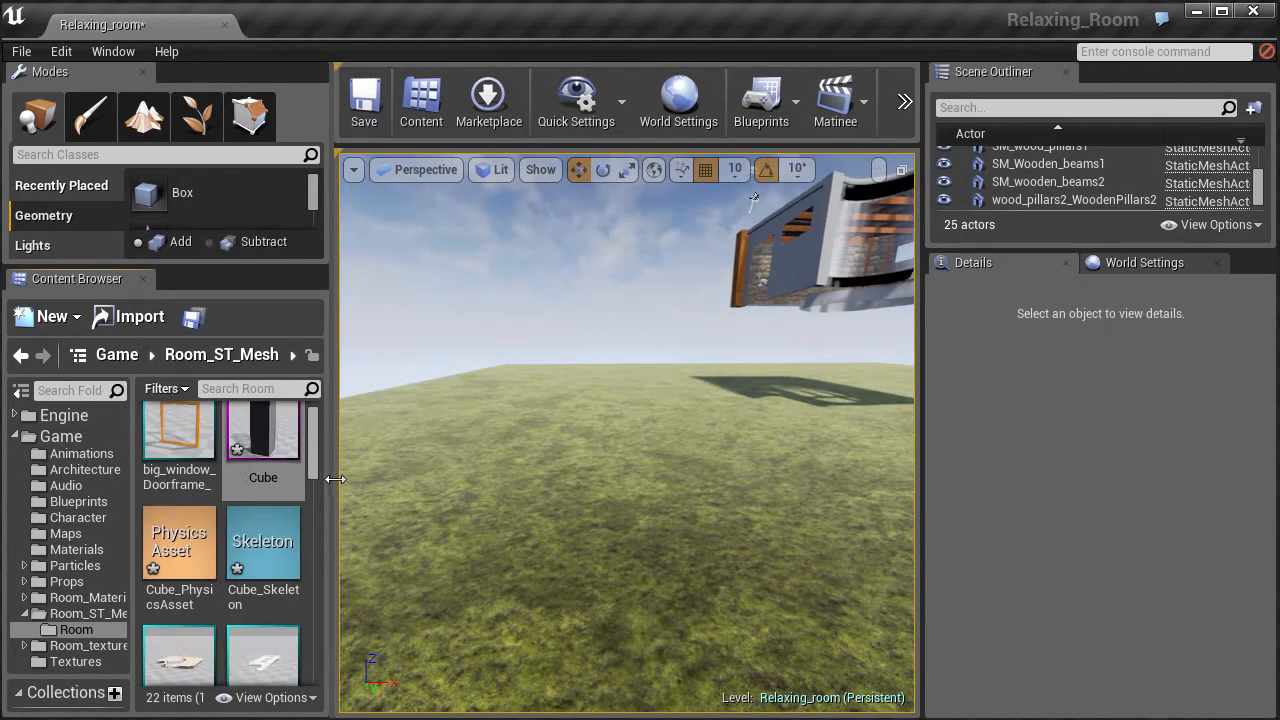
{"action": "left_click", "coordinate": [258, 555]}
{"action": "left_click", "coordinate": [172, 543]}
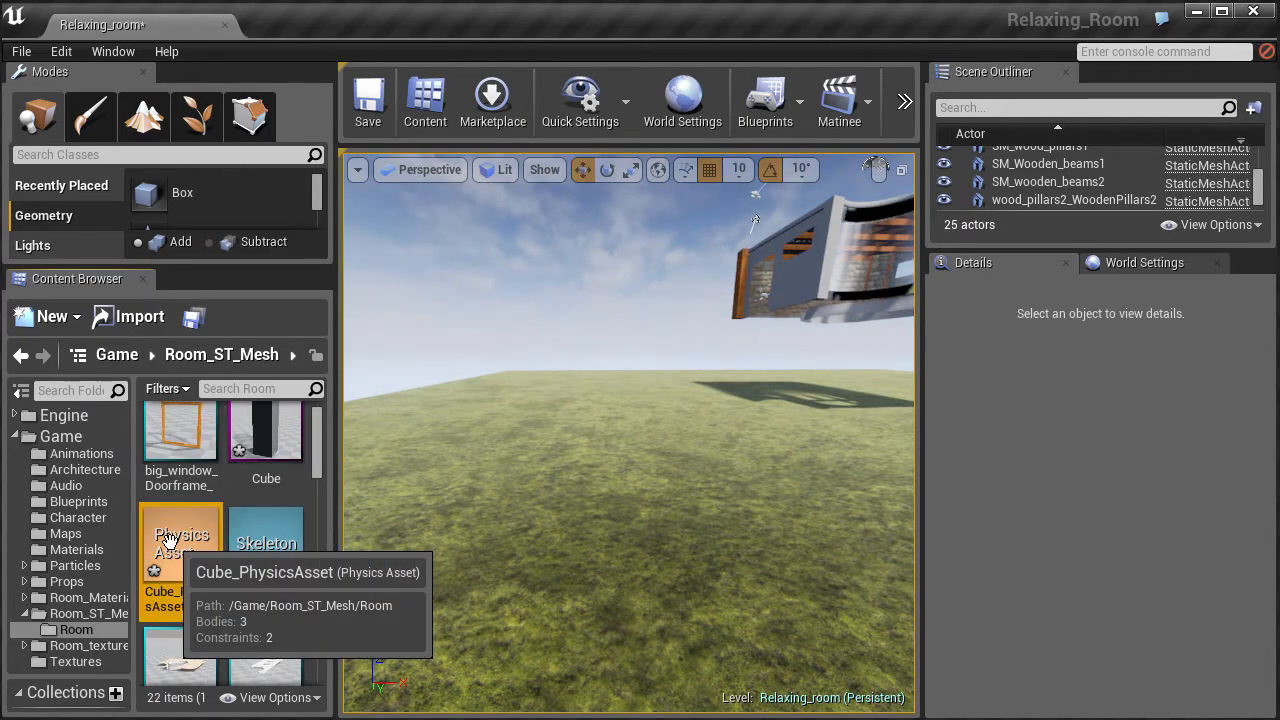
Import Cube.fbx into the Room folder again as an animation using Cube_Skeleton, agreeing to overwrite all existing assets
{"action": "left_click", "coordinate": [258, 443]}
{"action": "left_click", "coordinate": [129, 316]}
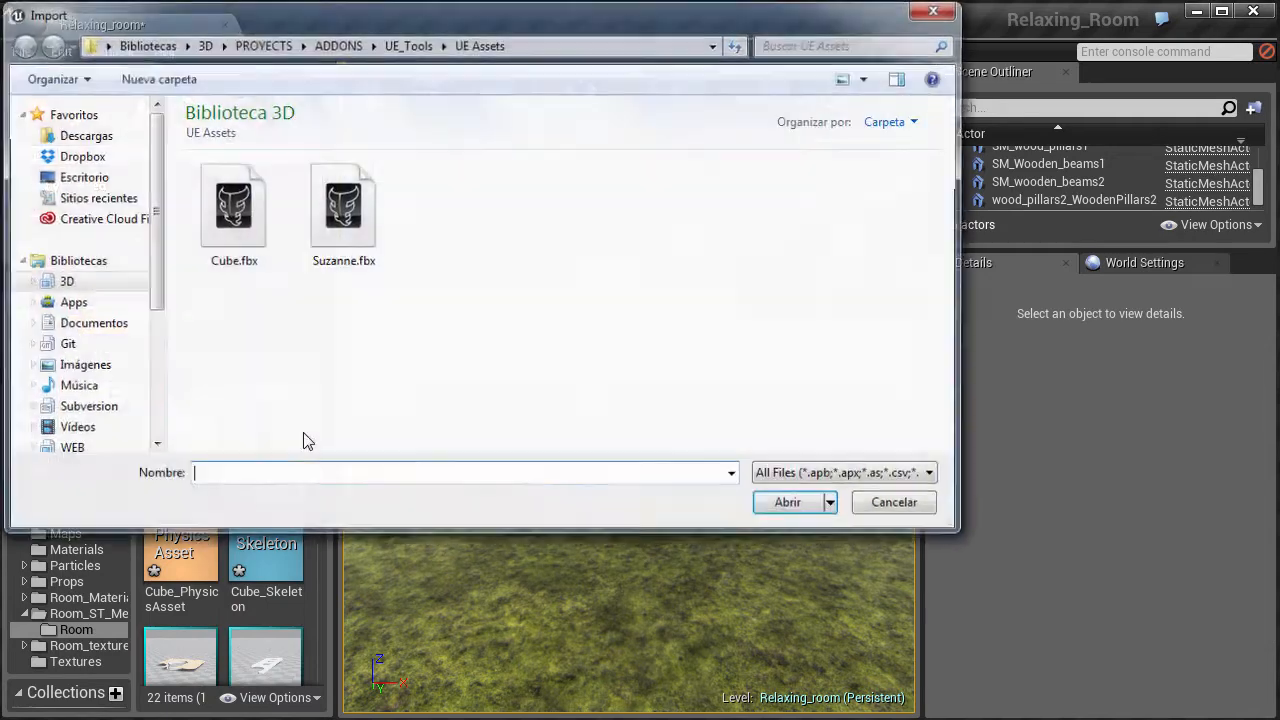
{"action": "left_click", "coordinate": [219, 204]}
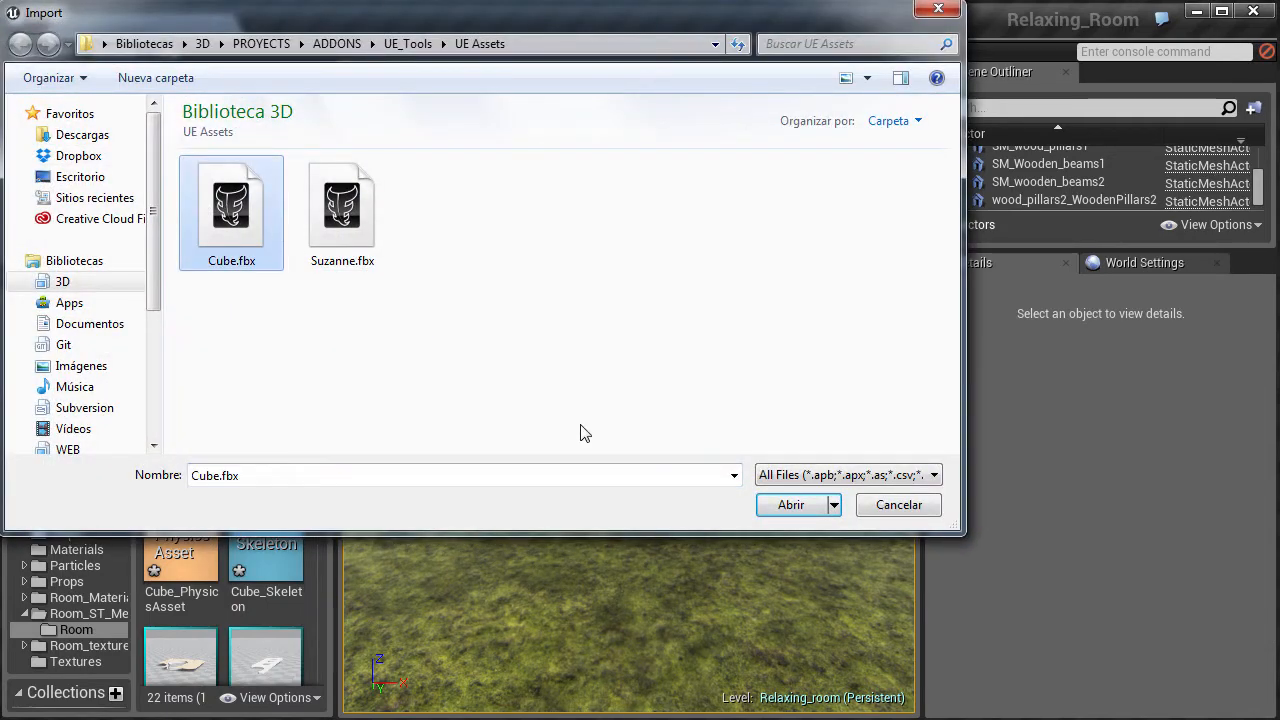
{"action": "left_click", "coordinate": [771, 508]}
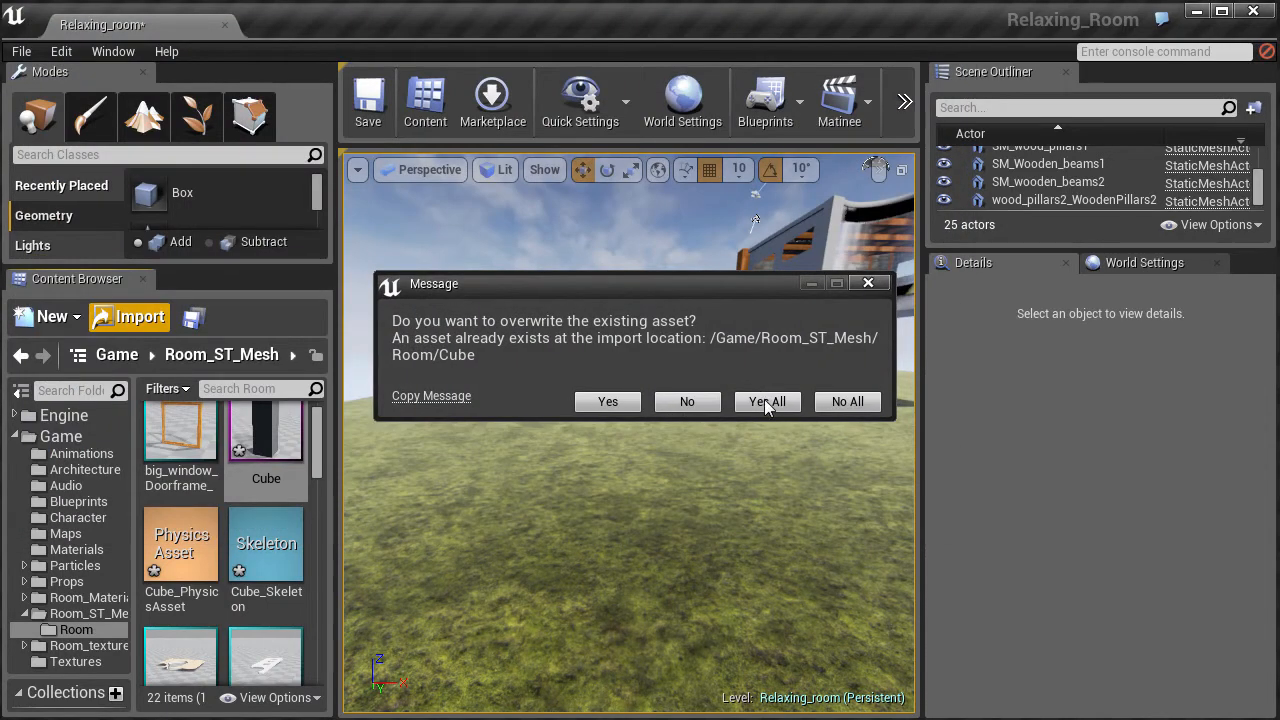
{"action": "left_click", "coordinate": [764, 399]}
{"action": "left_click", "coordinate": [757, 271]}
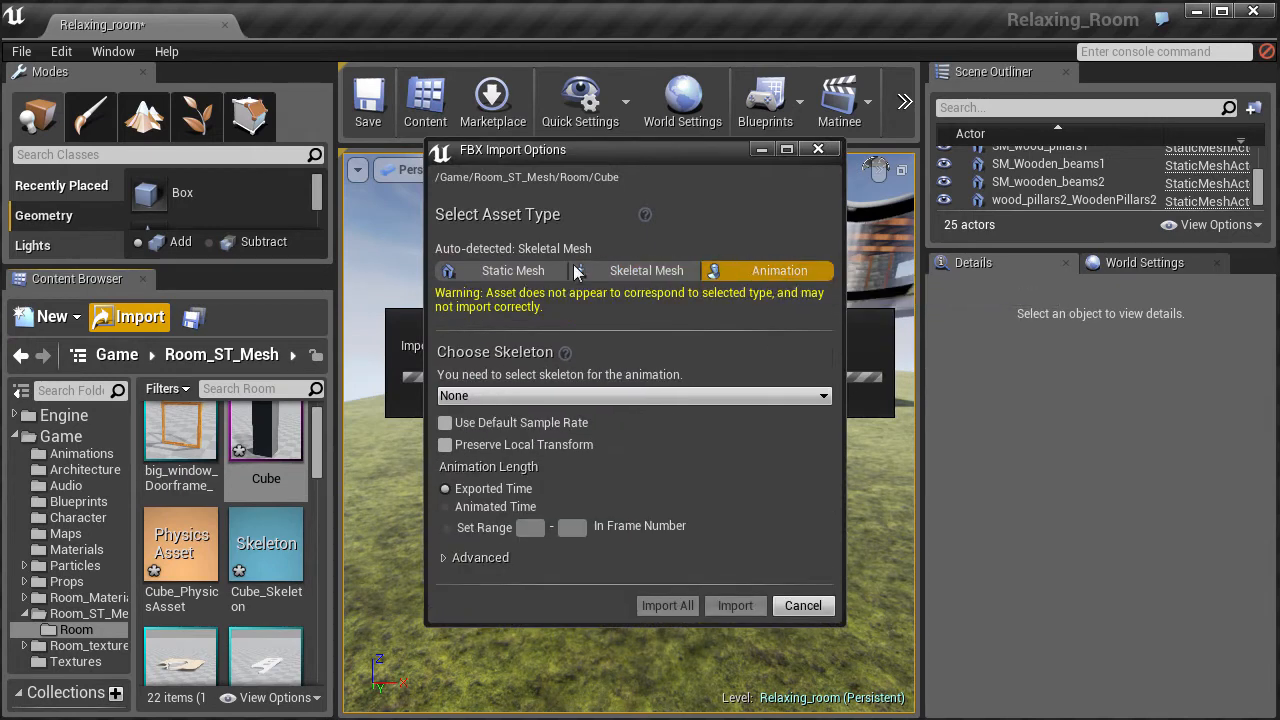
{"action": "left_click", "coordinate": [610, 396]}
{"action": "left_click", "coordinate": [880, 189]}
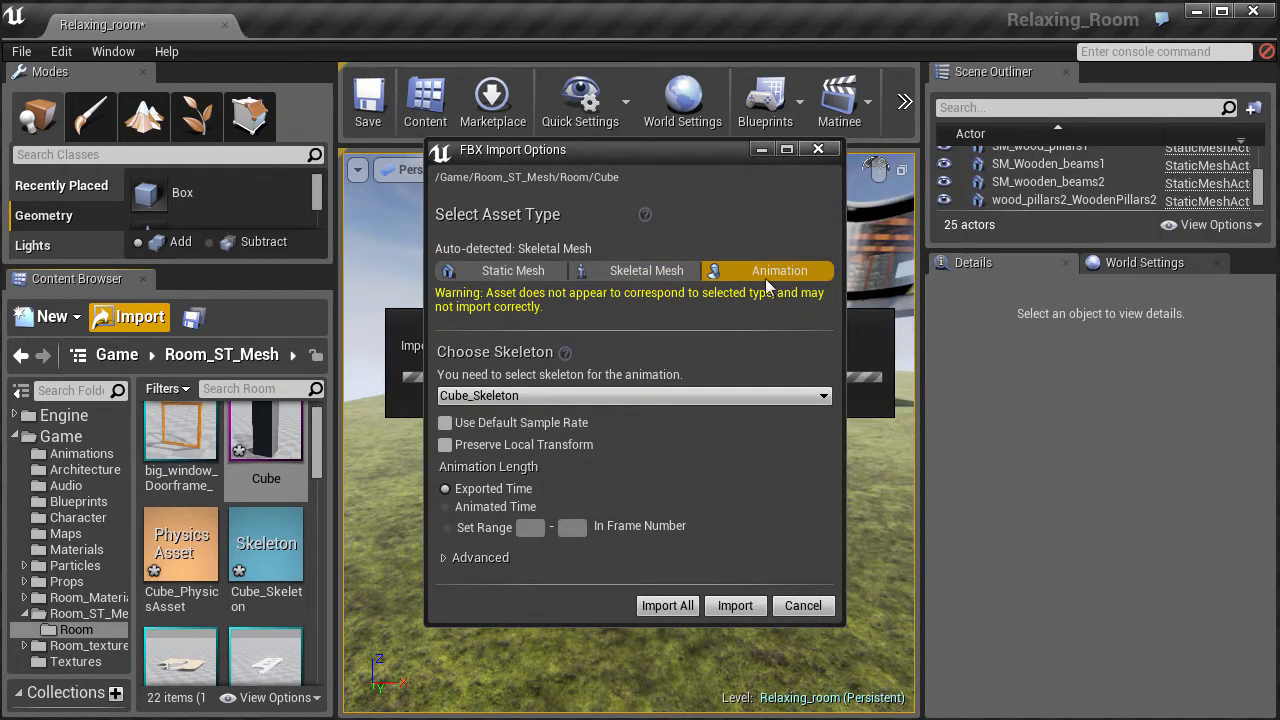
{"action": "left_click", "coordinate": [727, 607]}
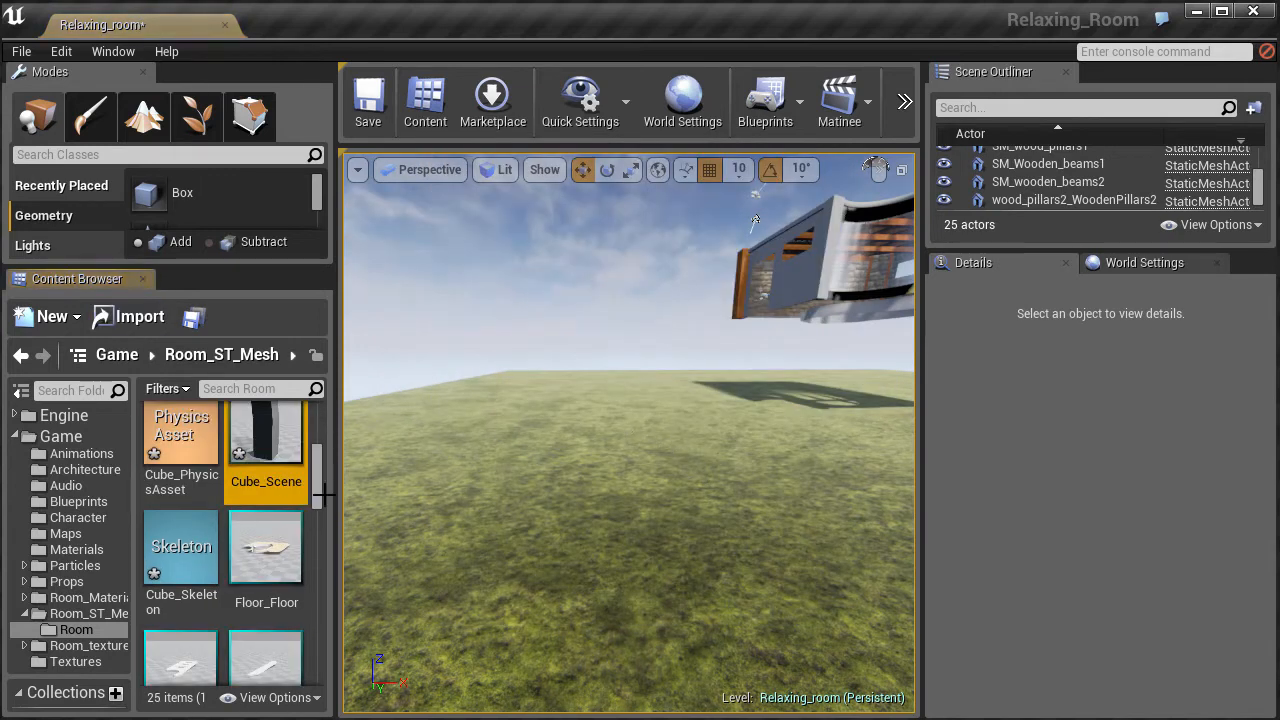
Preview the imported Cube_Armature_animation1 and Cube_Armature_Action2 sequences in the animation editor, and close it
{"action": "left_click_drag", "start_coordinate": [322, 505], "coordinate": [320, 466]}
{"action": "left_click", "coordinate": [266, 514]}
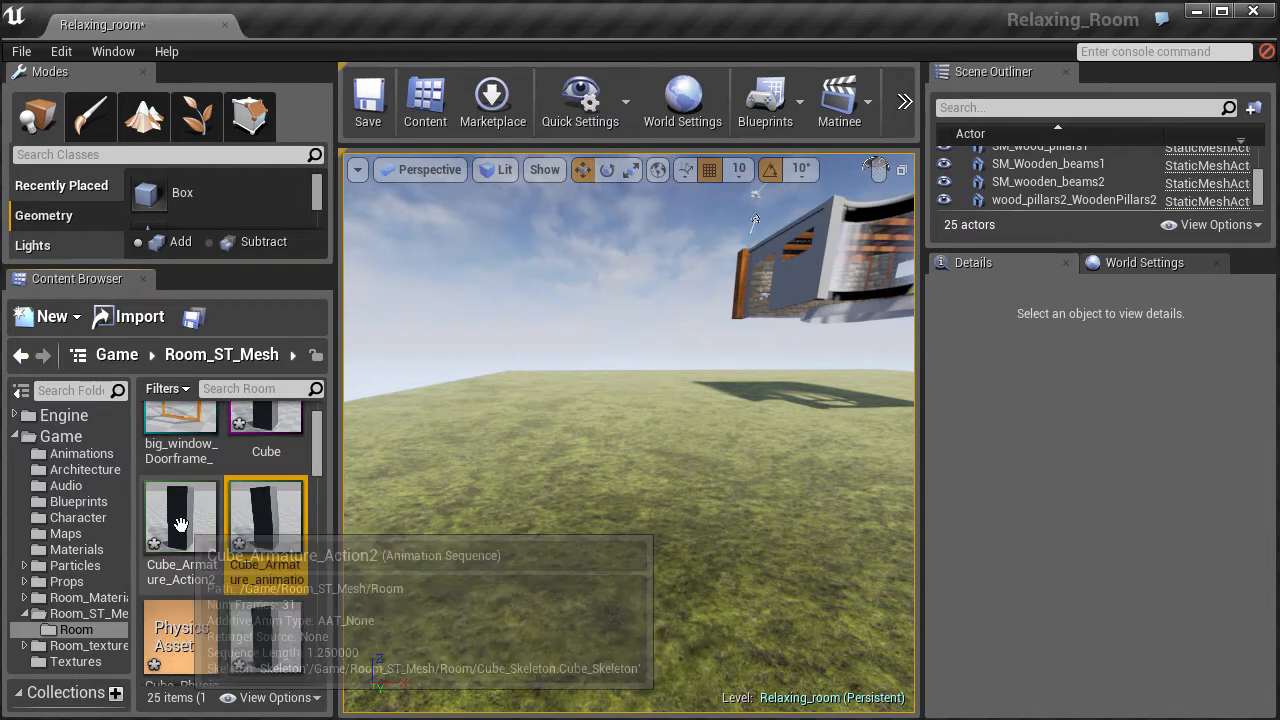
{"action": "left_click", "coordinate": [181, 522]}
{"action": "double_click", "coordinate": [269, 514]}
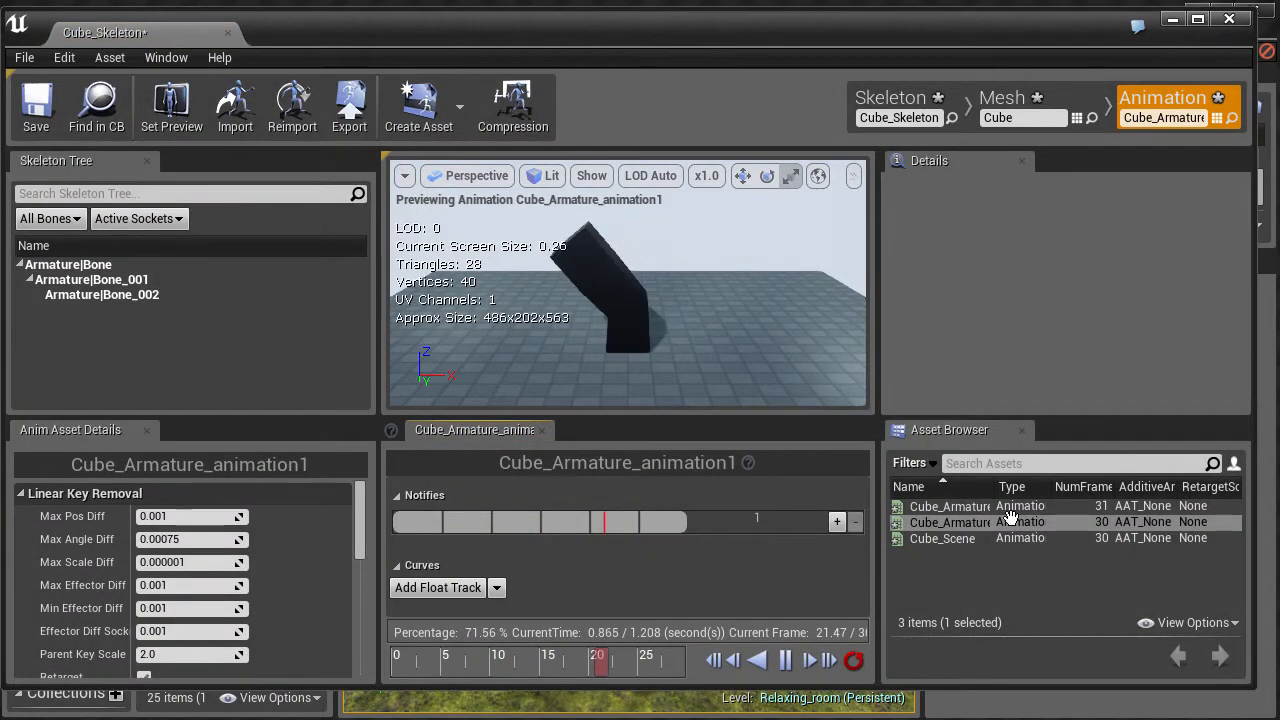
{"action": "double_click", "coordinate": [943, 507]}
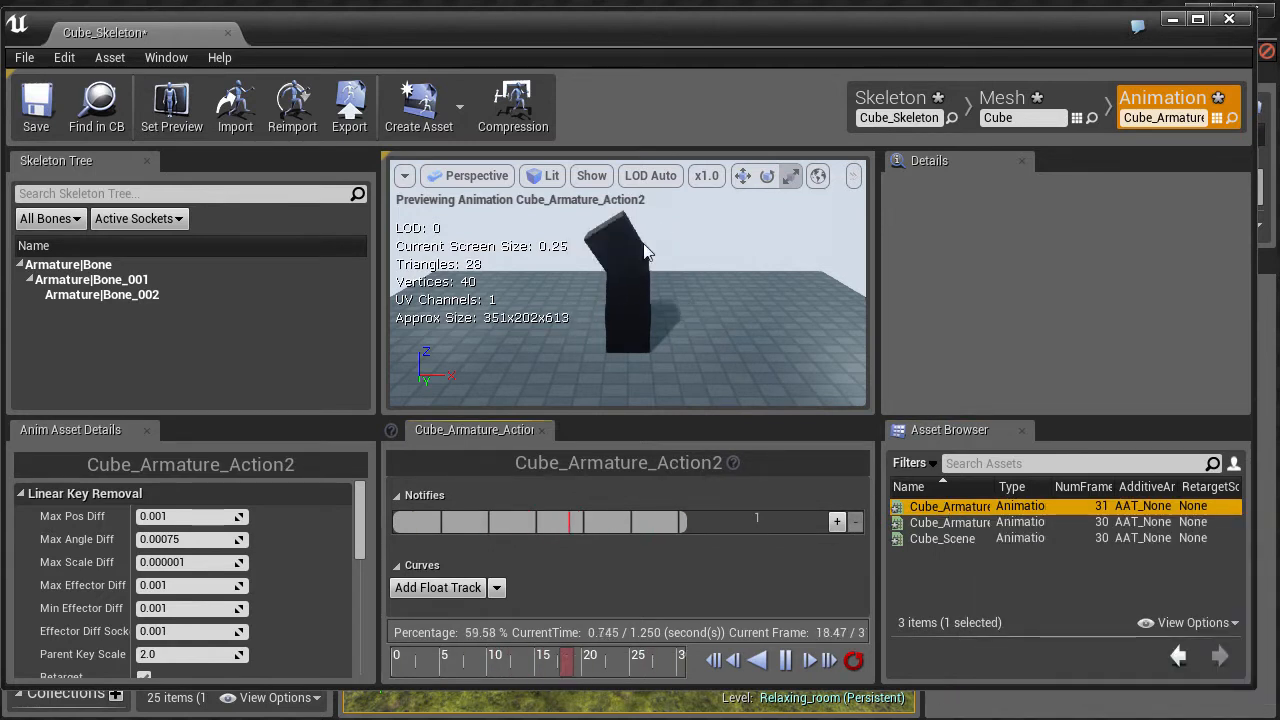
{"action": "double_click", "coordinate": [924, 520]}
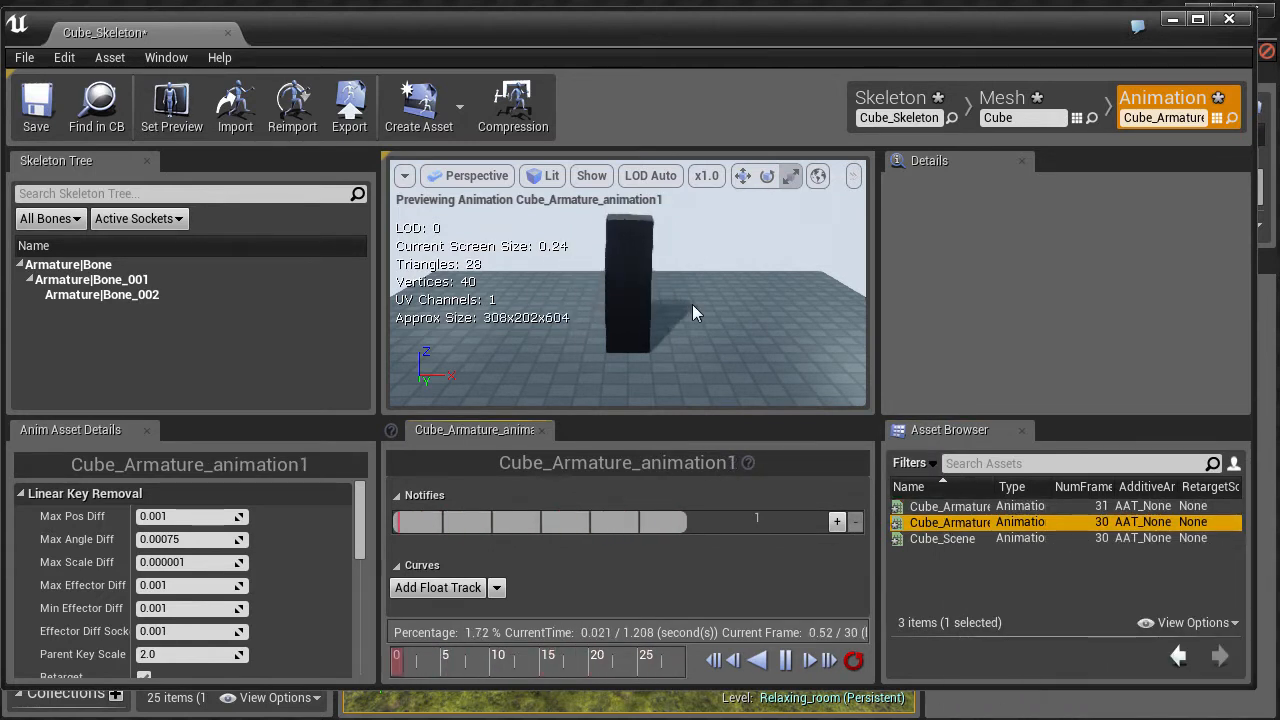
{"action": "left_click", "coordinate": [1229, 19]}
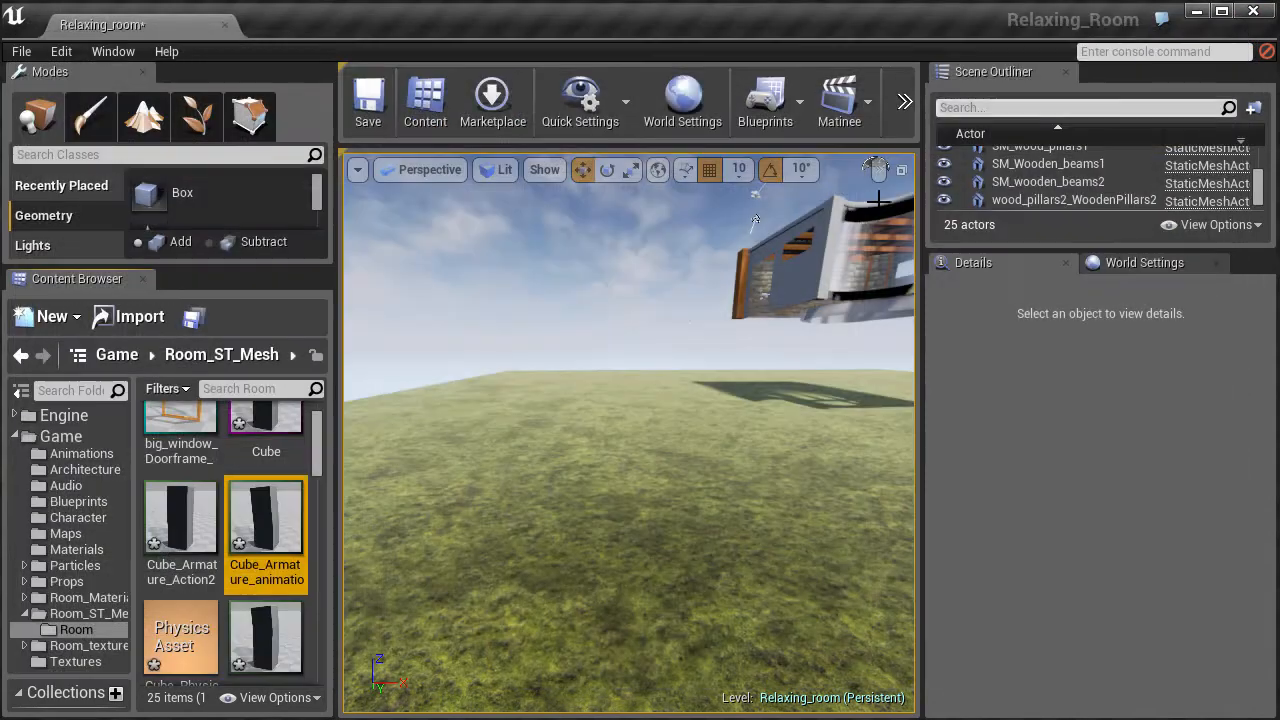
Force delete the Cube mesh, its Action2, animation1 and Scene animations, its physics asset and its skeleton from the Room folder
{"action": "scroll", "coordinate": [320, 434], "scroll_direction": "up", "scroll_amount": 1}
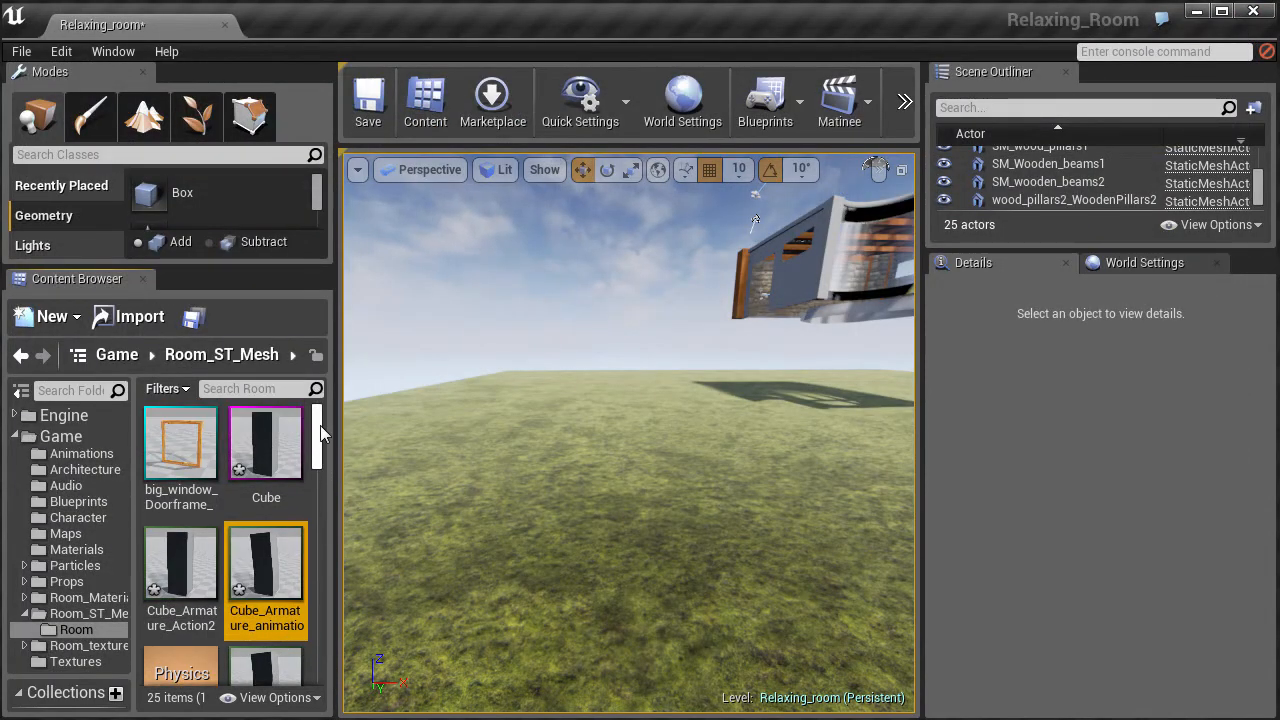
{"action": "left_click", "coordinate": [265, 448]}
{"action": "left_click", "coordinate": [283, 571], "text": "ctrl"}
{"action": "left_click", "coordinate": [183, 570], "text": "ctrl"}
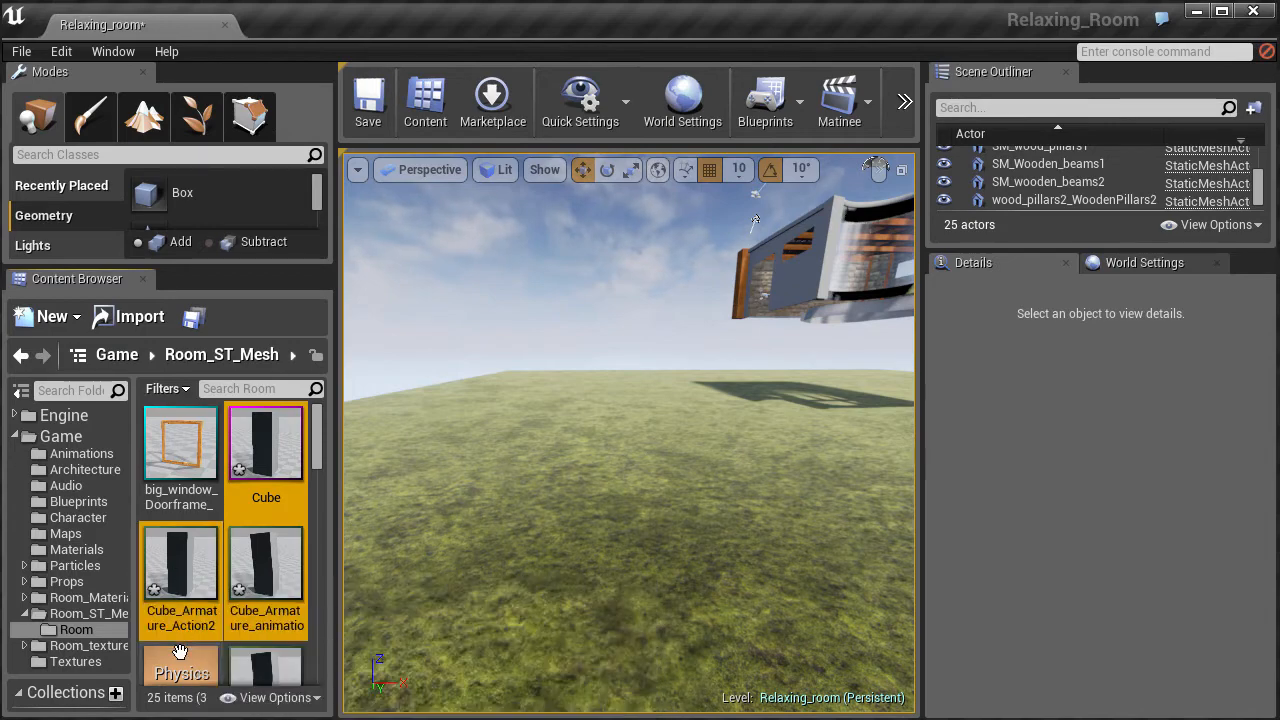
{"action": "left_click", "coordinate": [180, 656], "text": "ctrl"}
{"action": "left_click", "coordinate": [298, 660], "text": "ctrl"}
{"action": "scroll", "coordinate": [324, 480], "scroll_direction": "down", "scroll_amount": 2}
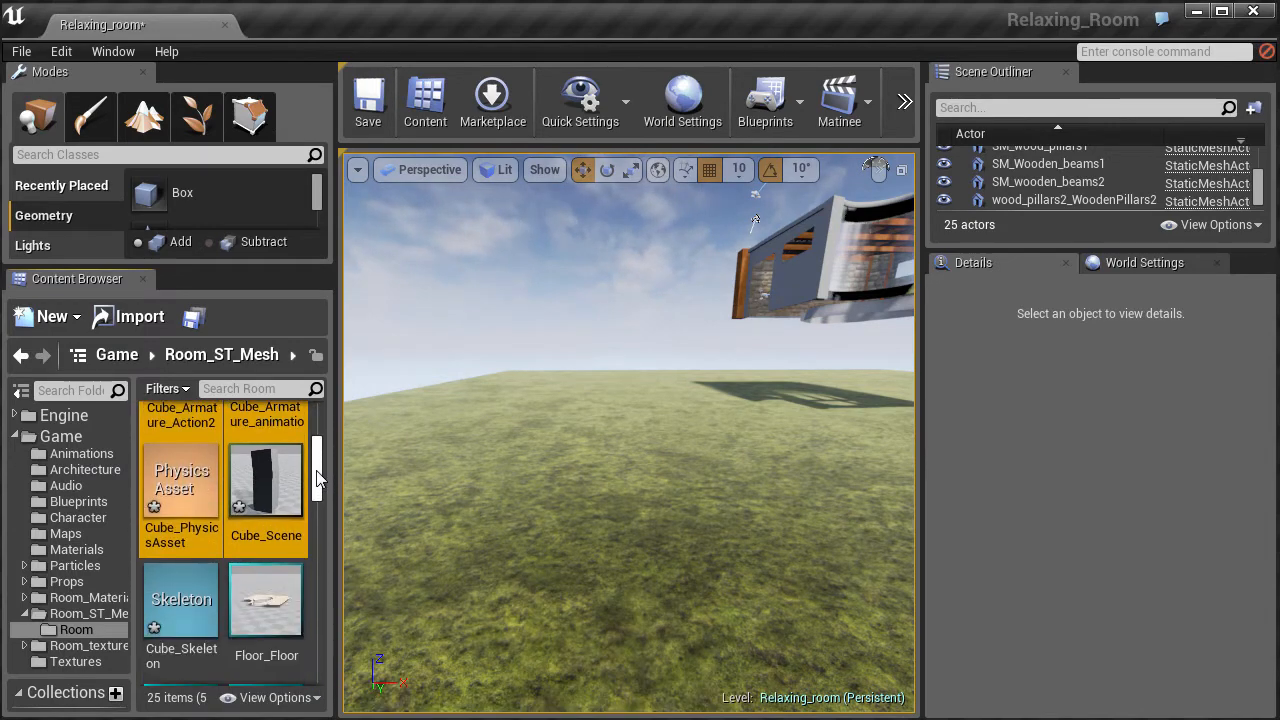
{"action": "left_click", "coordinate": [190, 598], "text": "ctrl"}
{"action": "key", "text": "Delete"}
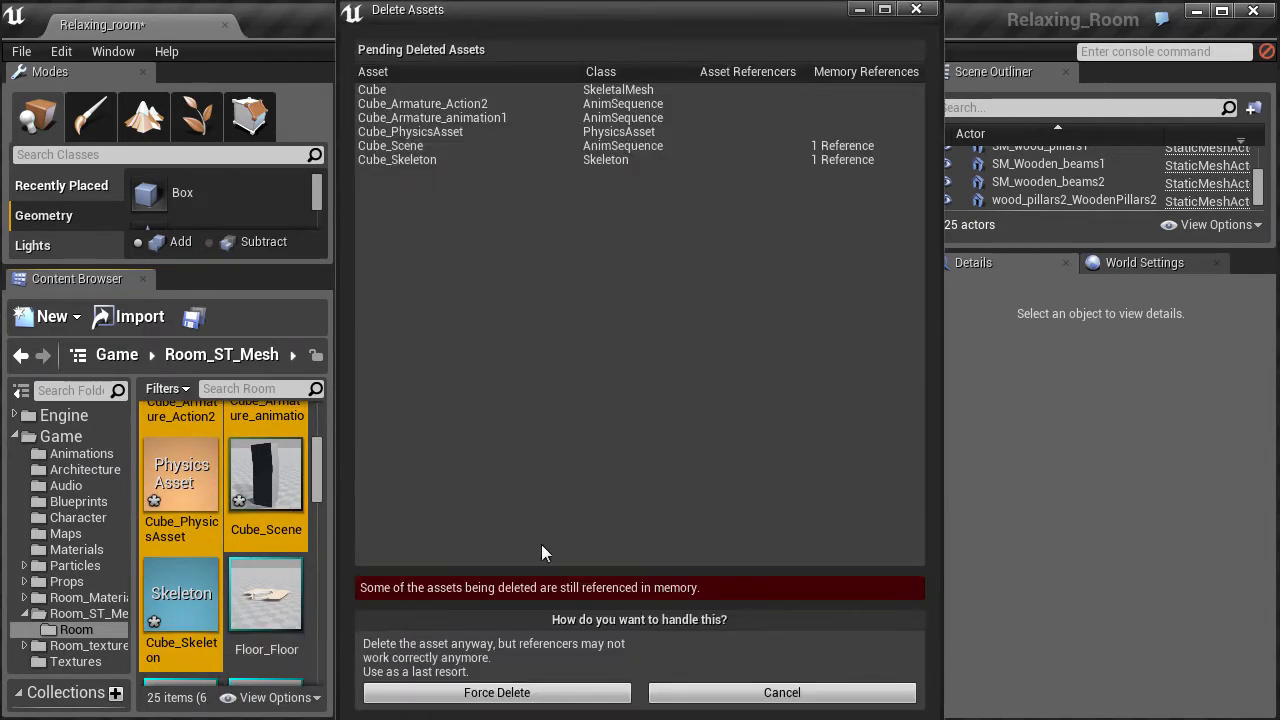
{"action": "left_click", "coordinate": [497, 692]}
{"action": "left_click", "coordinate": [755, 430]}
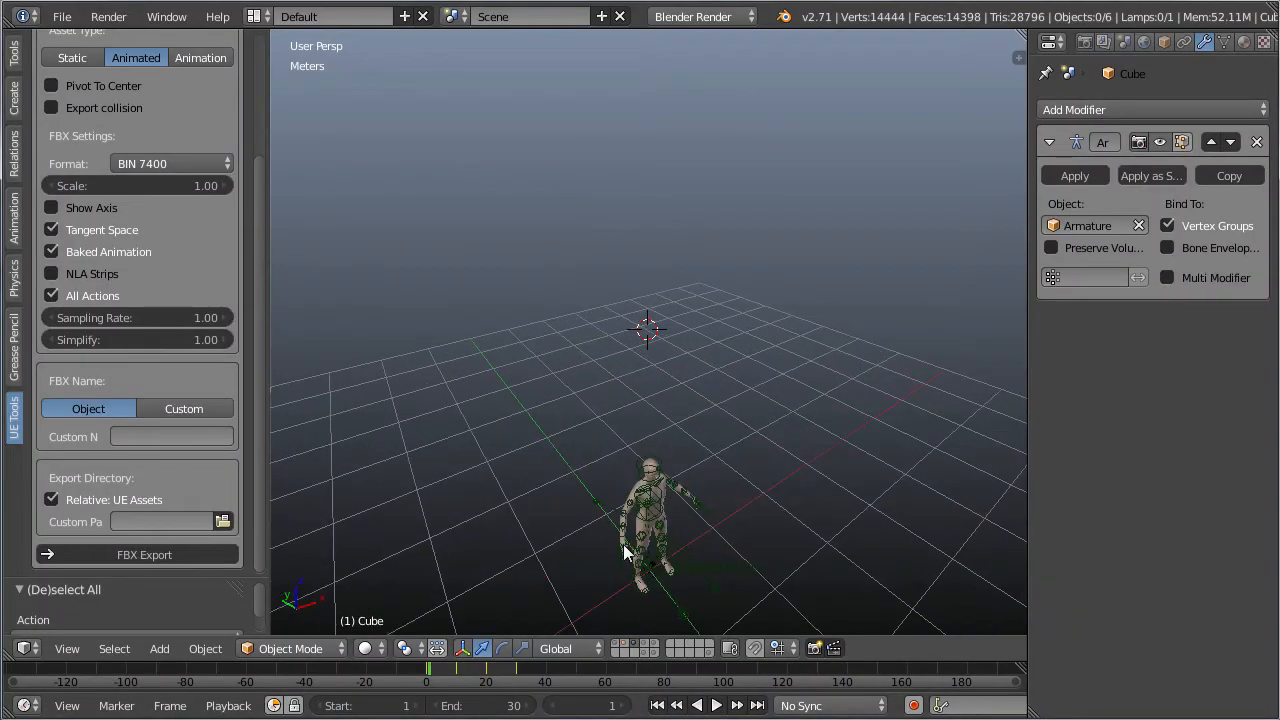
Switch to Blender and examine the rigged human character and the box's location, rotation and scale values
{"action": "middle_click_drag", "start_coordinate": [623, 544], "coordinate": [605, 357], "text": "shift"}
{"action": "scroll", "coordinate": [605, 357], "scroll_direction": "up", "scroll_amount": 6}
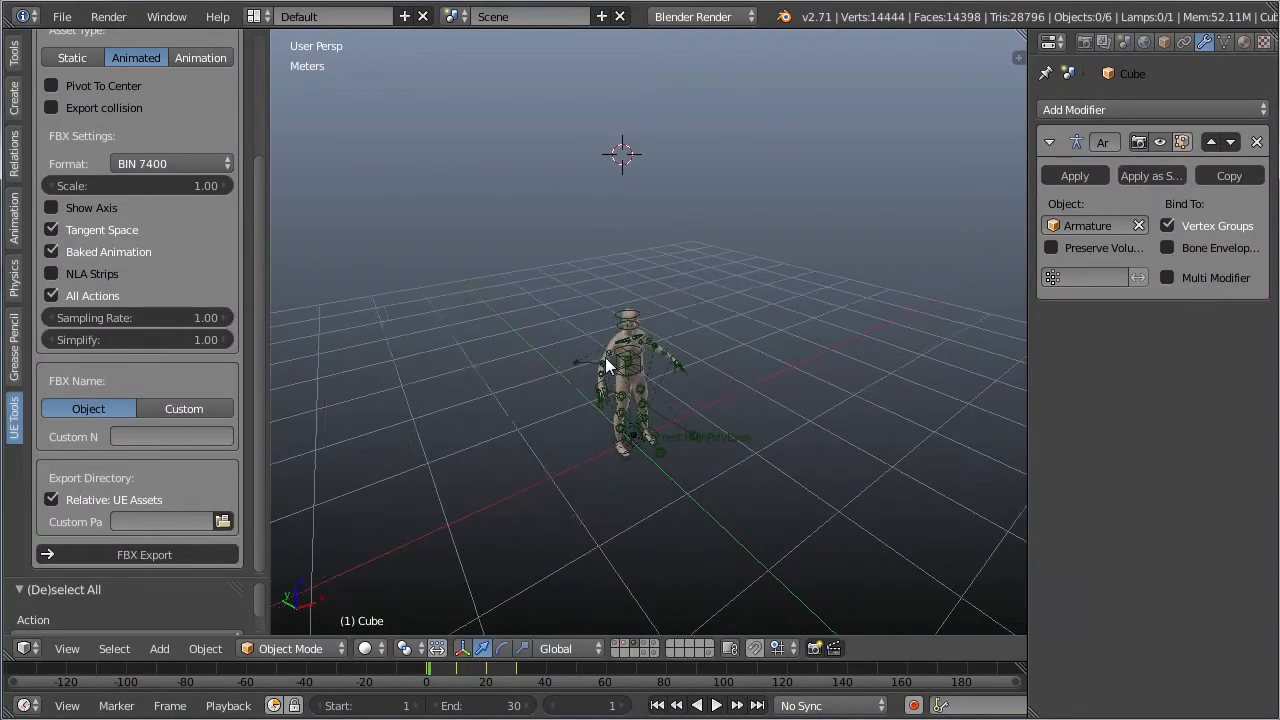
{"action": "middle_click_drag", "start_coordinate": [592, 427], "coordinate": [626, 370], "text": "shift"}
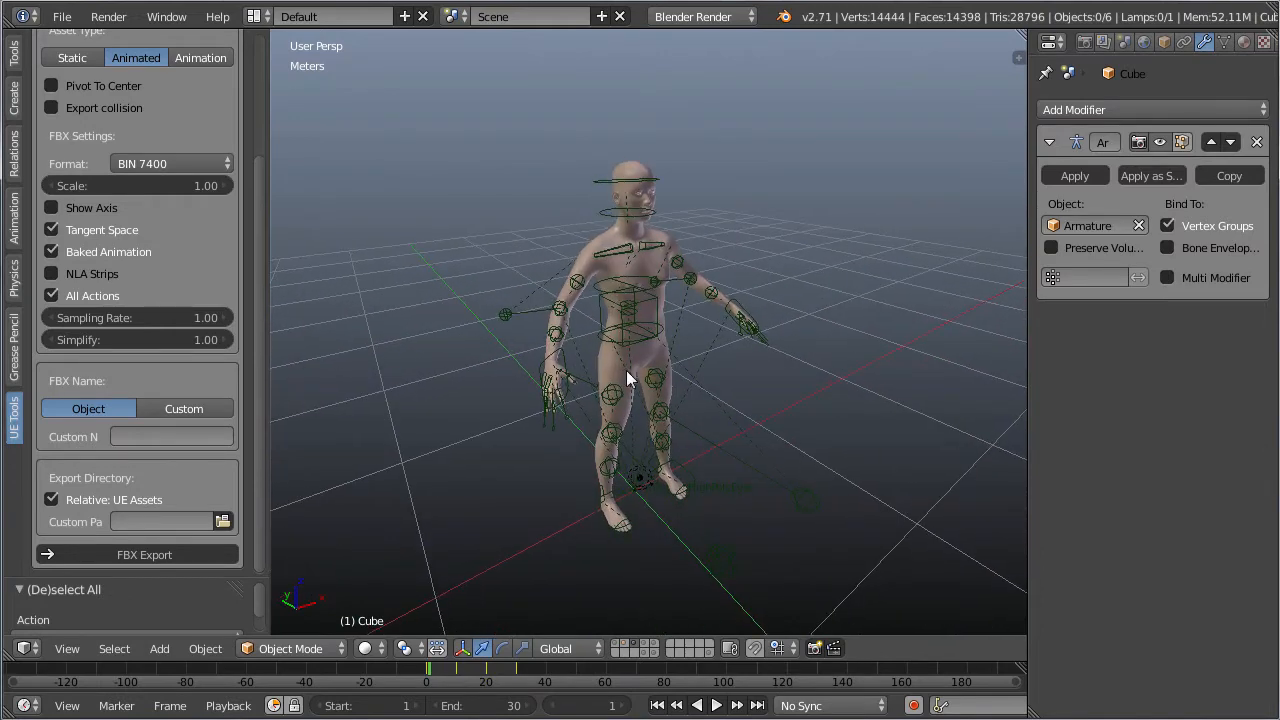
{"action": "scroll", "coordinate": [608, 566], "scroll_direction": "down", "scroll_amount": 3}
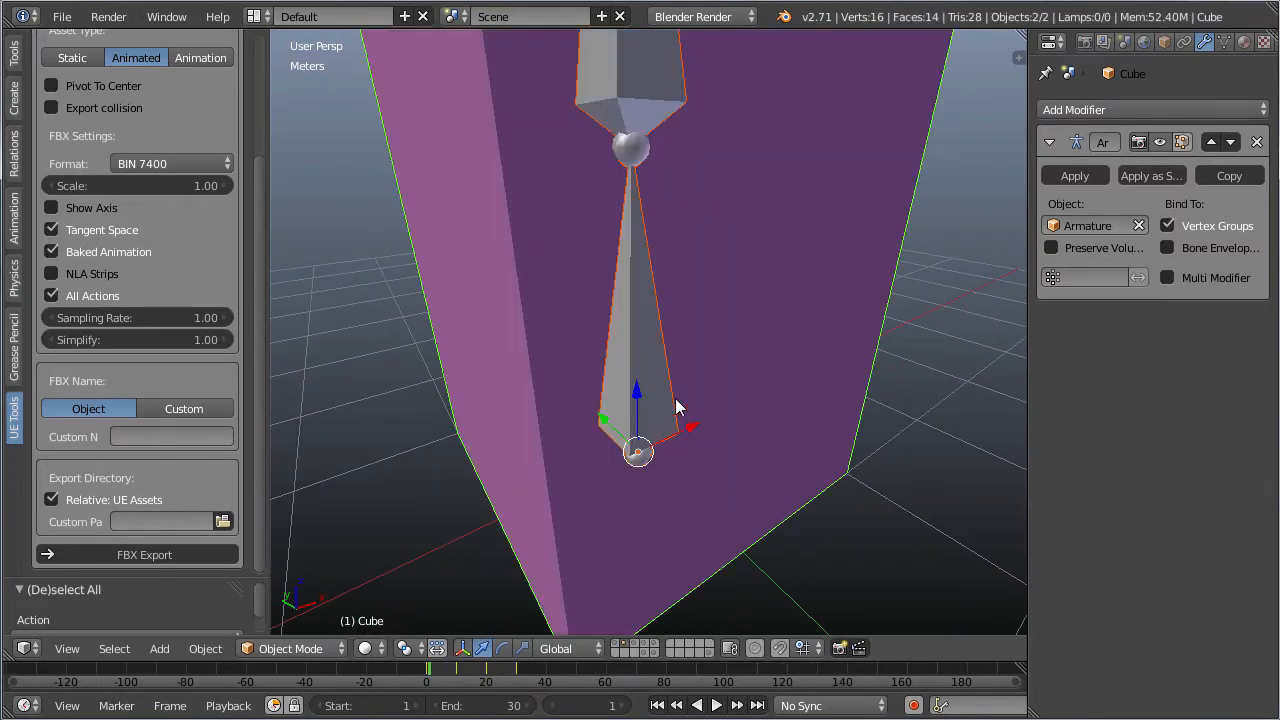
{"action": "scroll", "coordinate": [674, 406], "scroll_direction": "down", "scroll_amount": 2}
{"action": "scroll", "coordinate": [721, 368], "scroll_direction": "down", "scroll_amount": 1}
{"action": "right_click", "coordinate": [714, 257]}
{"action": "key", "text": "n"}
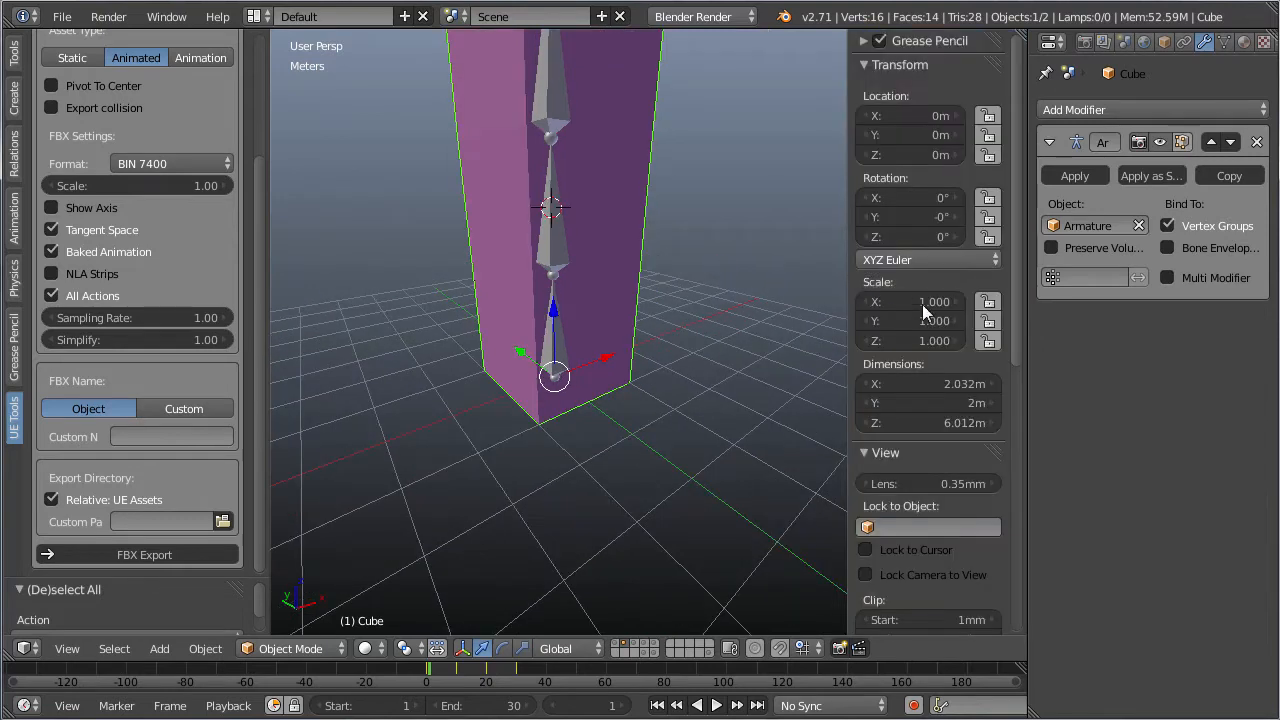
{"action": "key", "text": "n"}
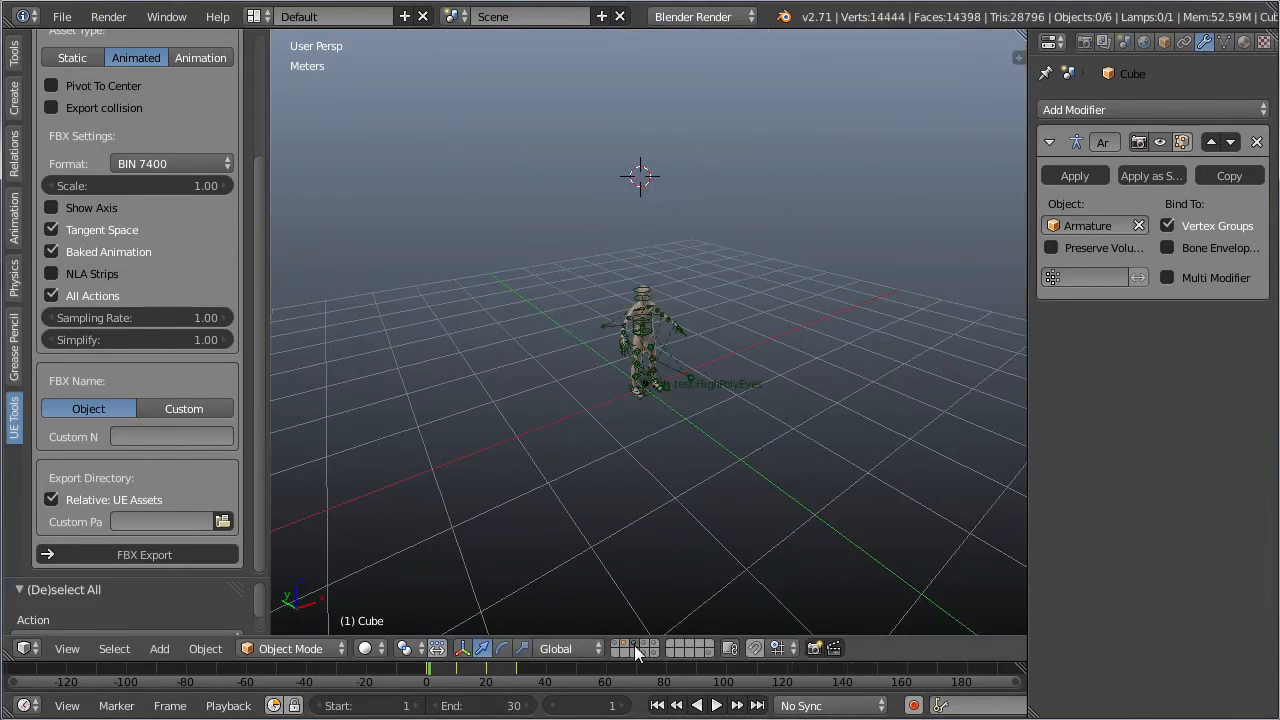
Select mh_armature first and MHBody last as the active object, and export both as an animated FBX named after the object
{"action": "scroll", "coordinate": [652, 459], "scroll_direction": "up", "scroll_amount": 5}
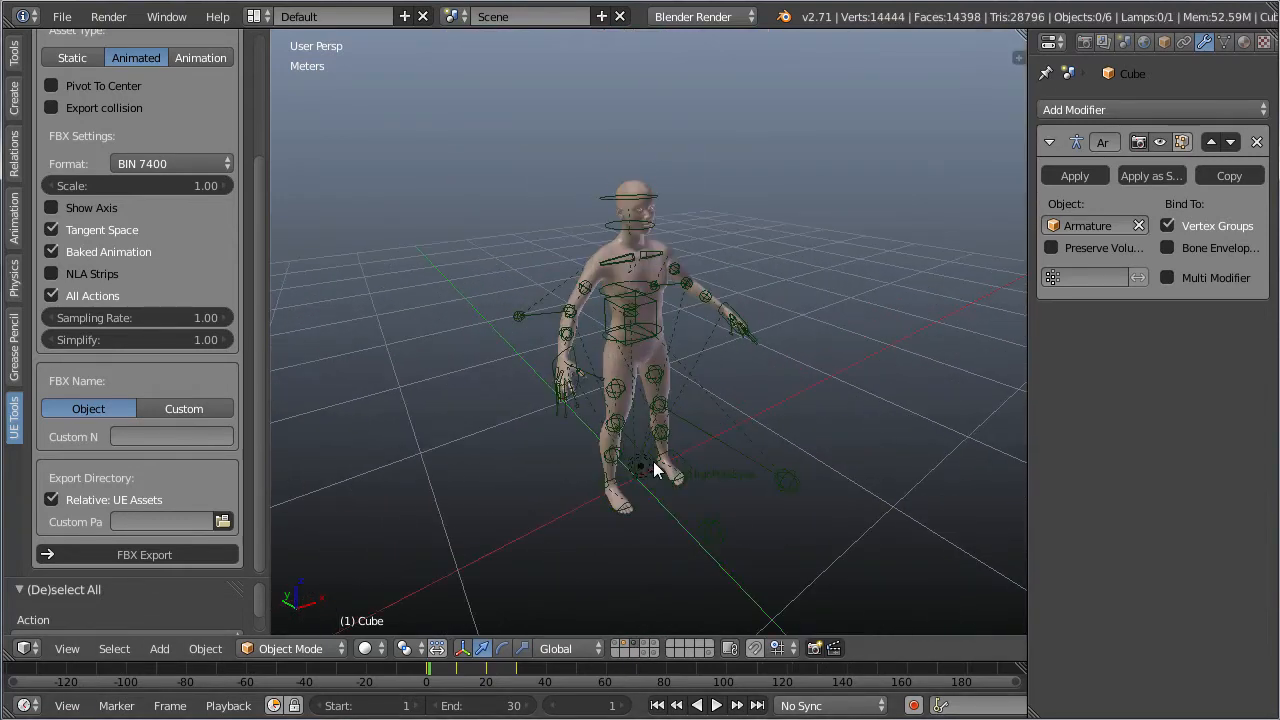
{"action": "middle_click_drag", "start_coordinate": [673, 426], "coordinate": [603, 339]}
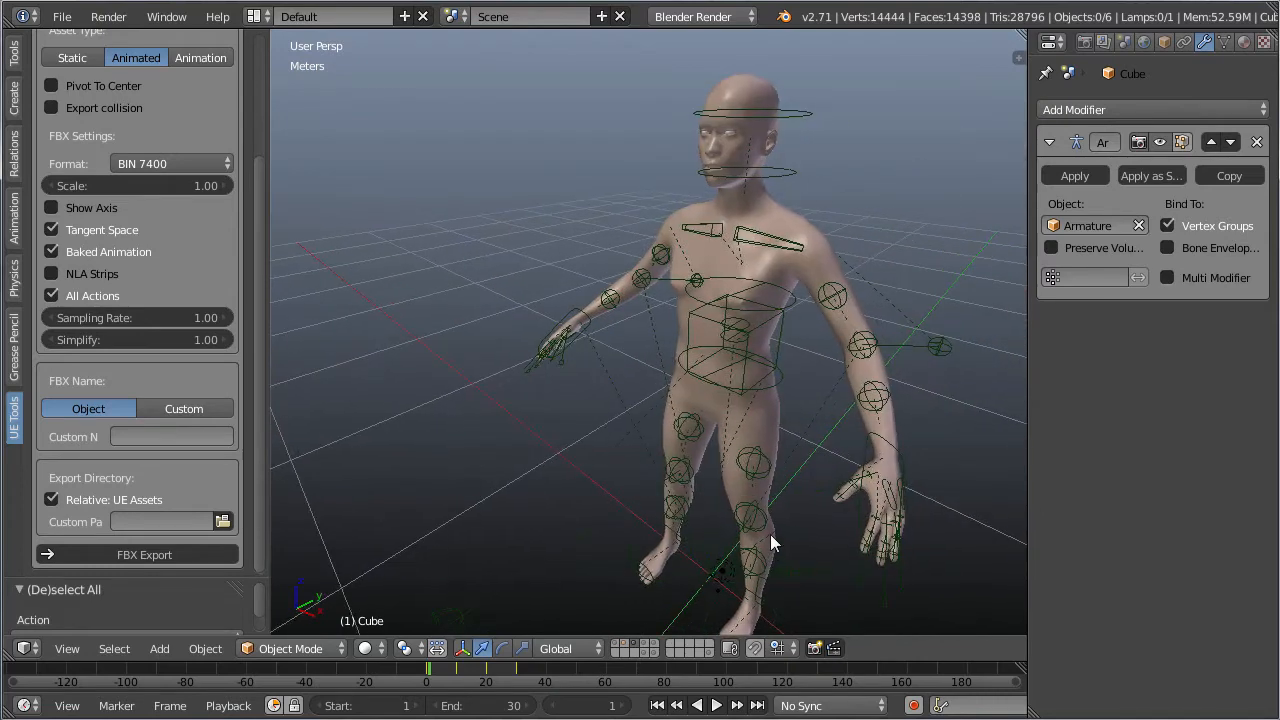
{"action": "right_click", "coordinate": [784, 376]}
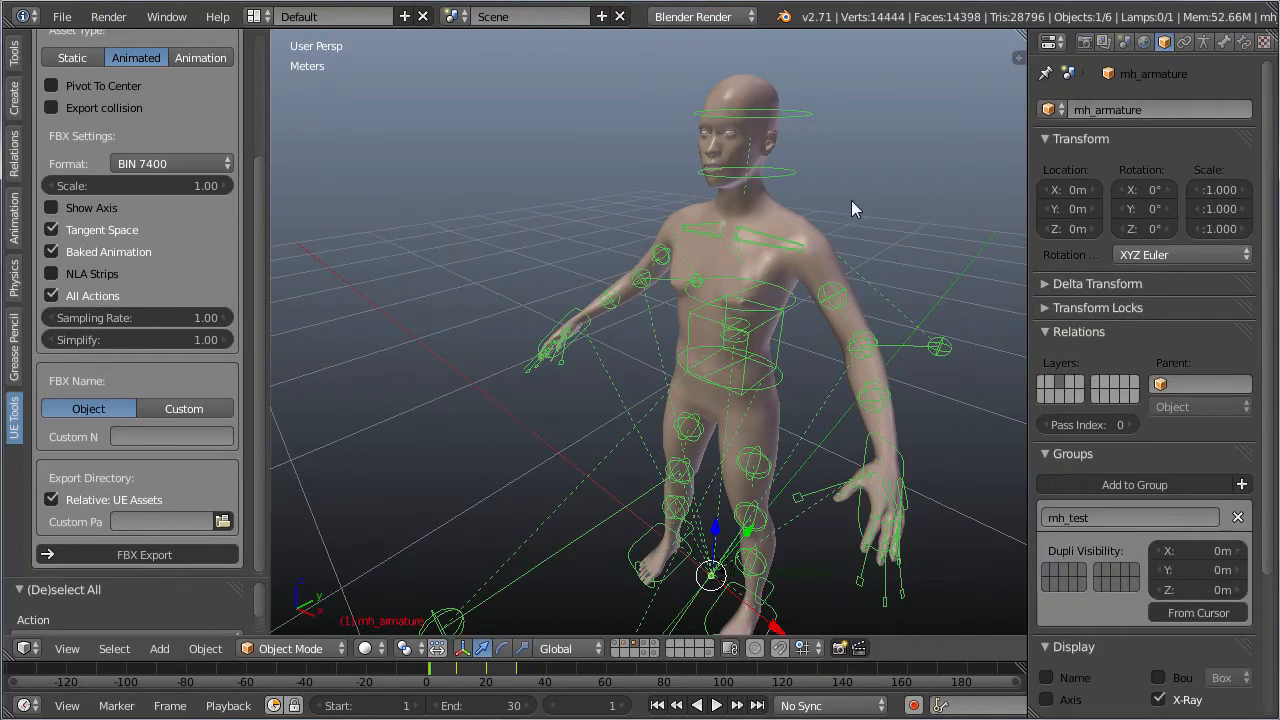
{"action": "right_click", "coordinate": [809, 210], "text": "shift"}
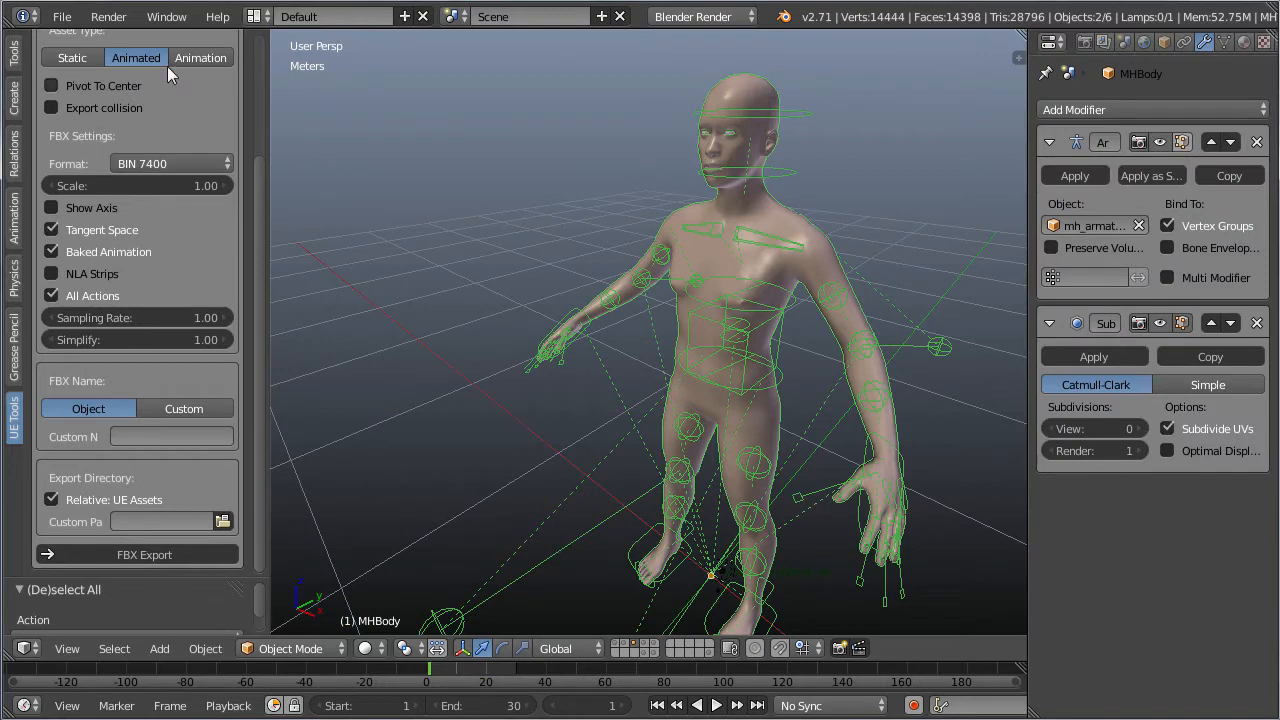
{"action": "scroll", "coordinate": [70, 110], "scroll_direction": "up", "scroll_amount": 3}
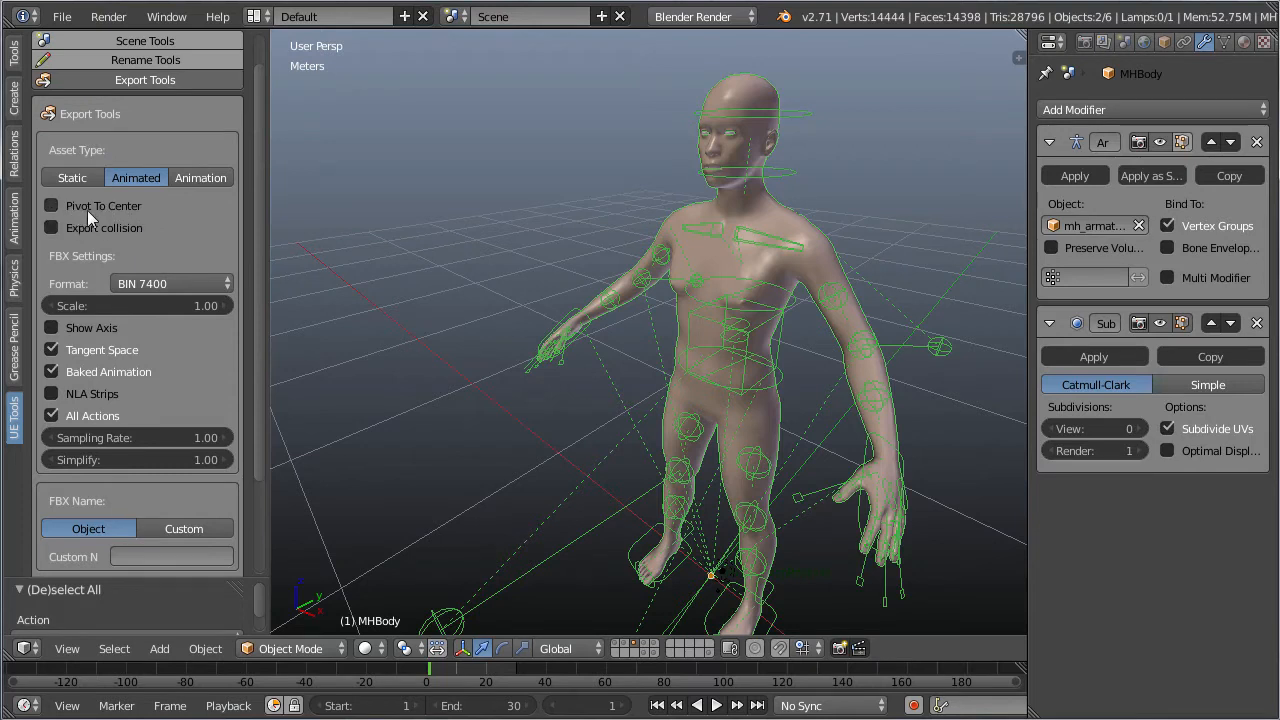
{"action": "scroll", "coordinate": [135, 207], "scroll_direction": "down", "scroll_amount": 3}
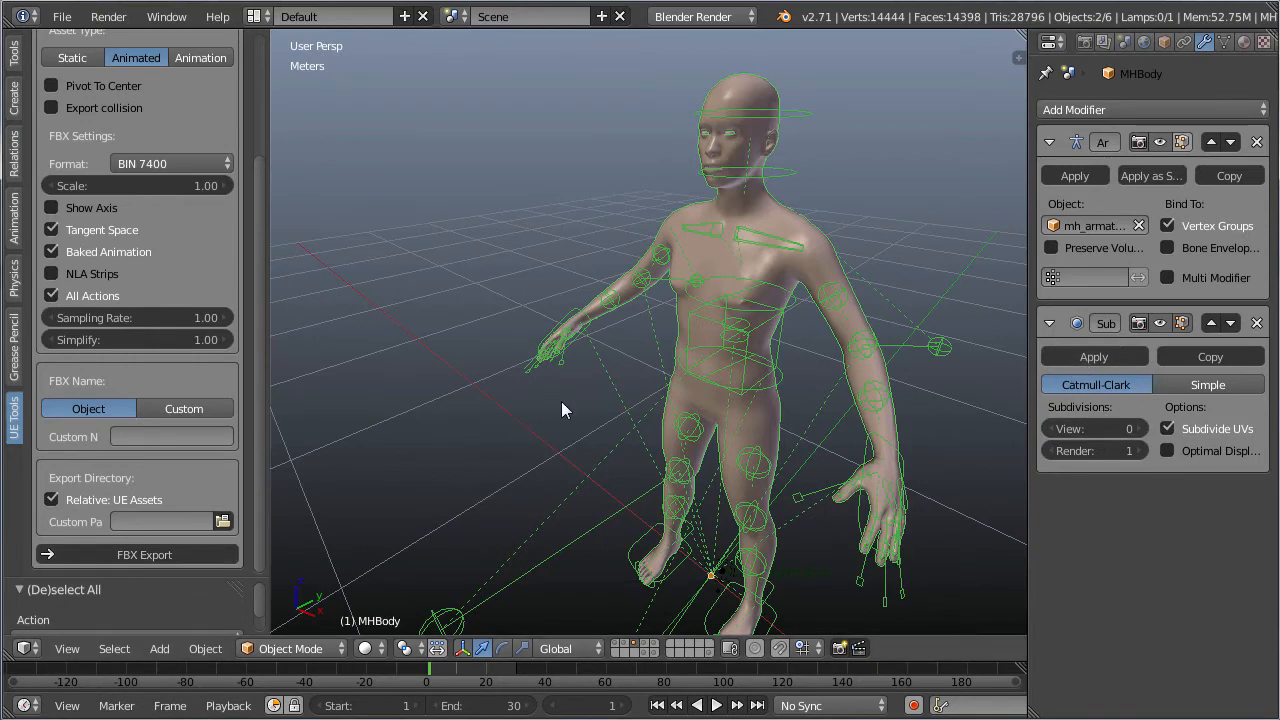
{"action": "middle_click_drag", "start_coordinate": [561, 401], "coordinate": [760, 418]}
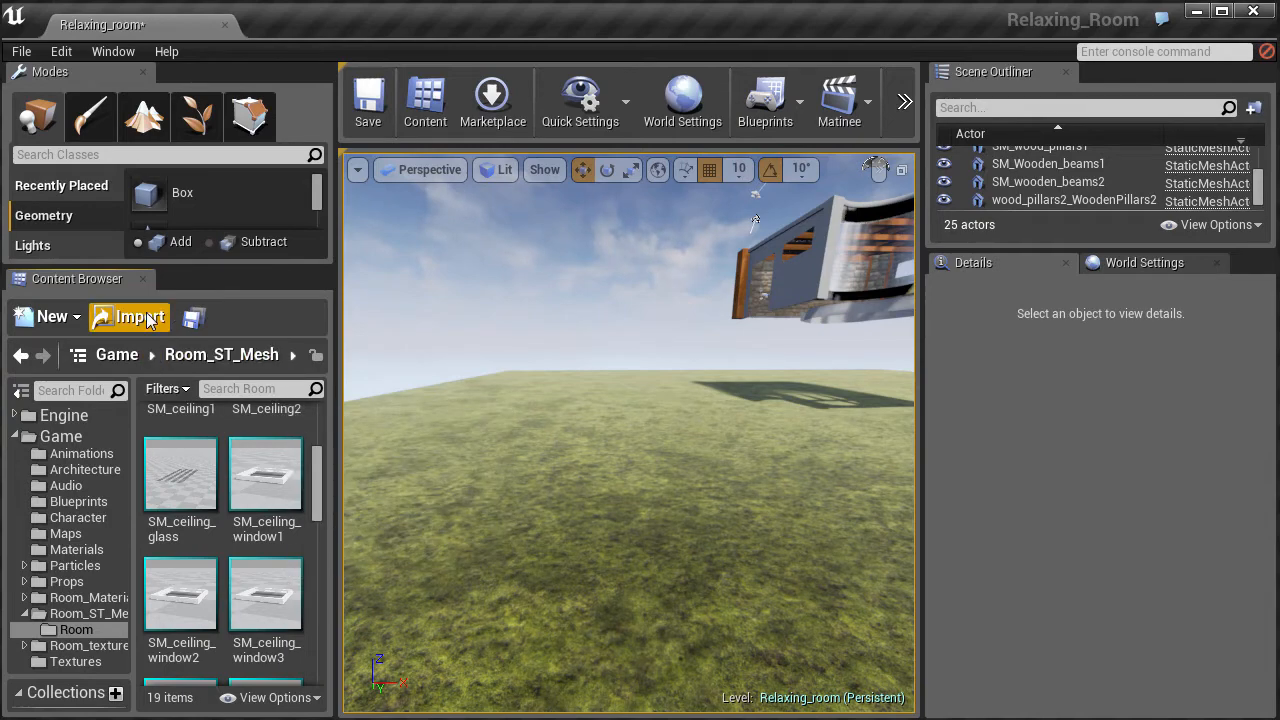
In Unreal Engine, import MHBody.fbx into the Room folder as a skeletal mesh with no skeleton chosen
{"action": "left_click", "coordinate": [145, 318]}
{"action": "left_click", "coordinate": [342, 262]}
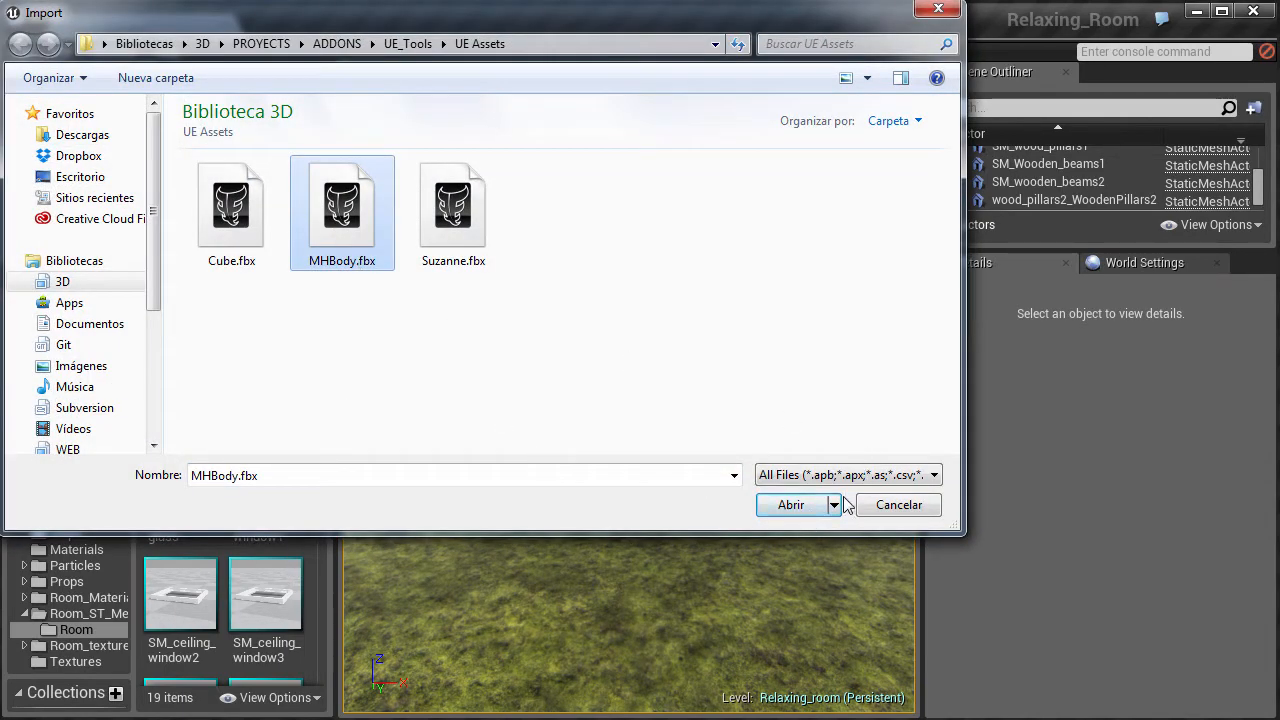
{"action": "left_click", "coordinate": [791, 505]}
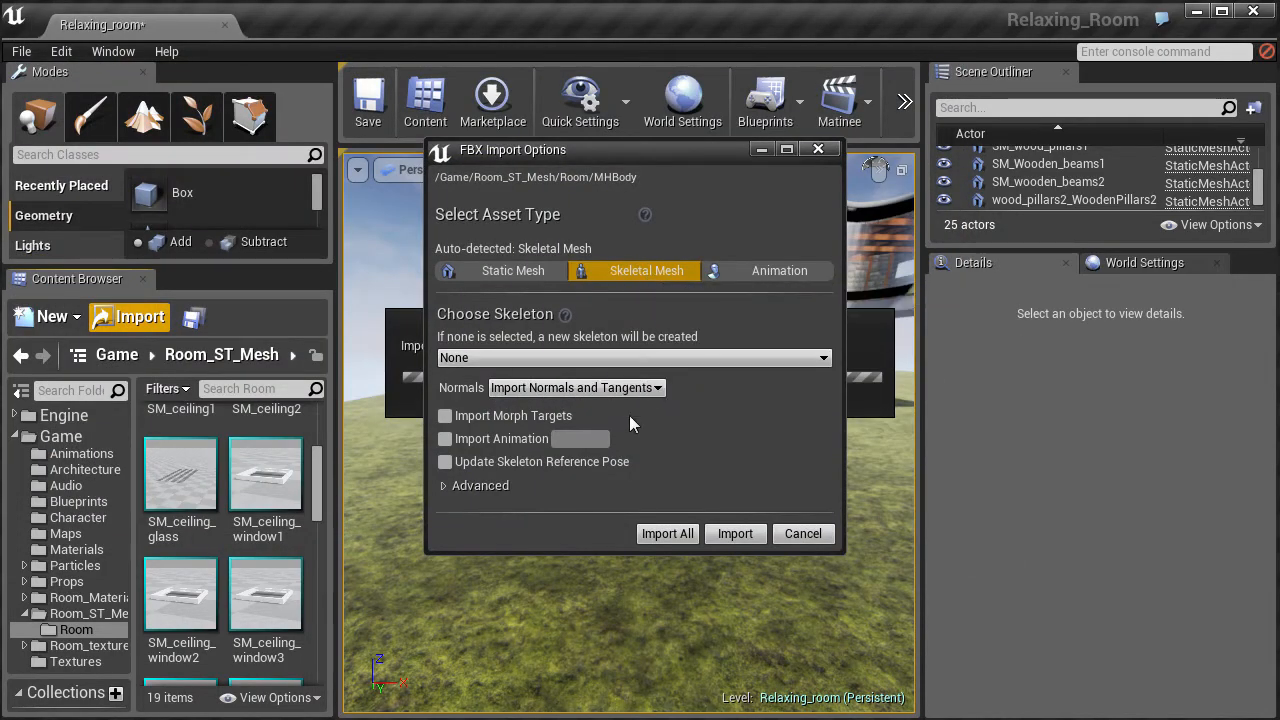
{"action": "left_click", "coordinate": [740, 531]}
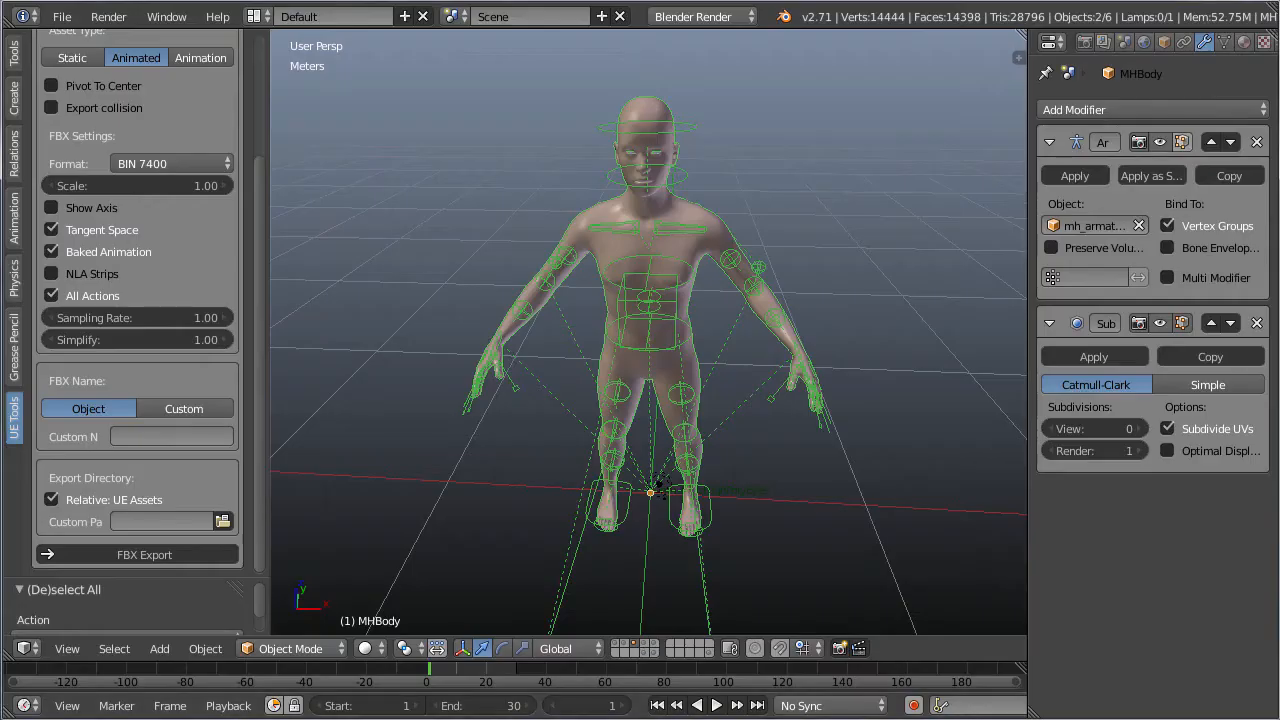
{"action": "middle_click_drag", "start_coordinate": [737, 498], "coordinate": [600, 380]}
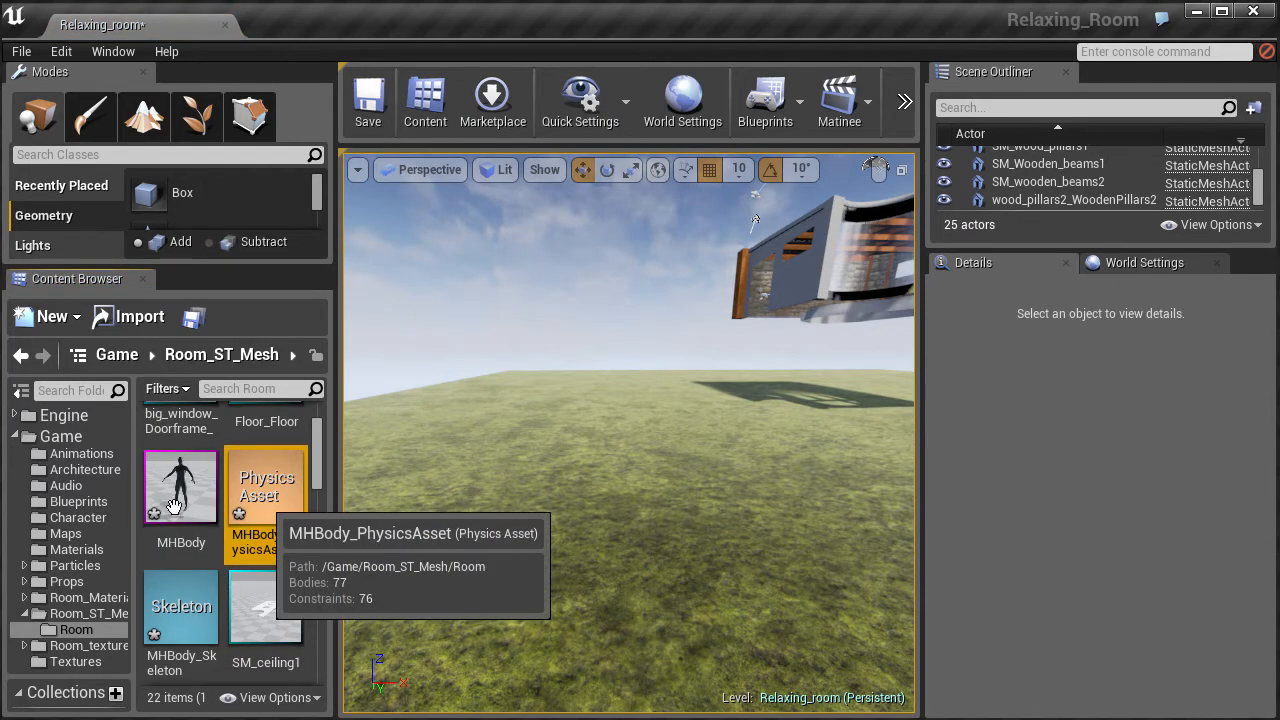
Reimport MHBody.fbx into the Room folder as a skeletal mesh, overwriting the existing asset and assigning MHBody_Skeleton
{"action": "scroll", "coordinate": [250, 470], "scroll_direction": "up", "scroll_amount": 2}
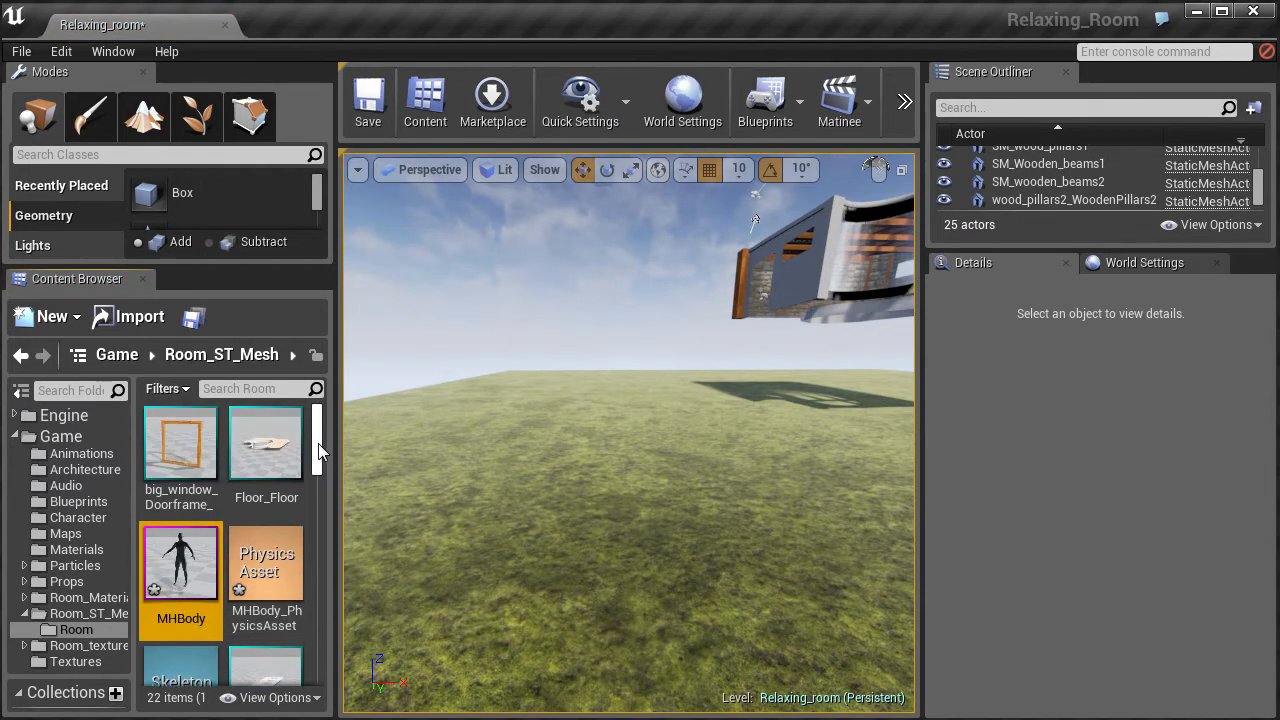
{"action": "left_click", "coordinate": [130, 316]}
{"action": "left_click", "coordinate": [342, 210]}
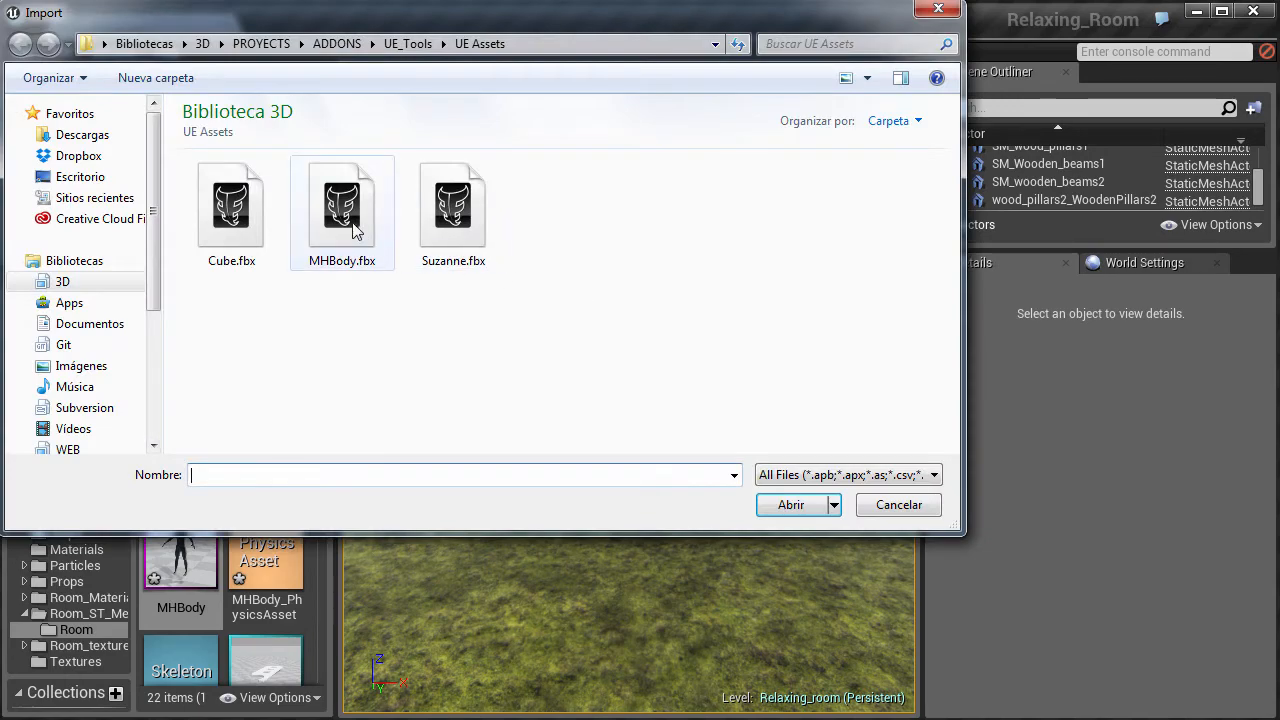
{"action": "left_click", "coordinate": [800, 505]}
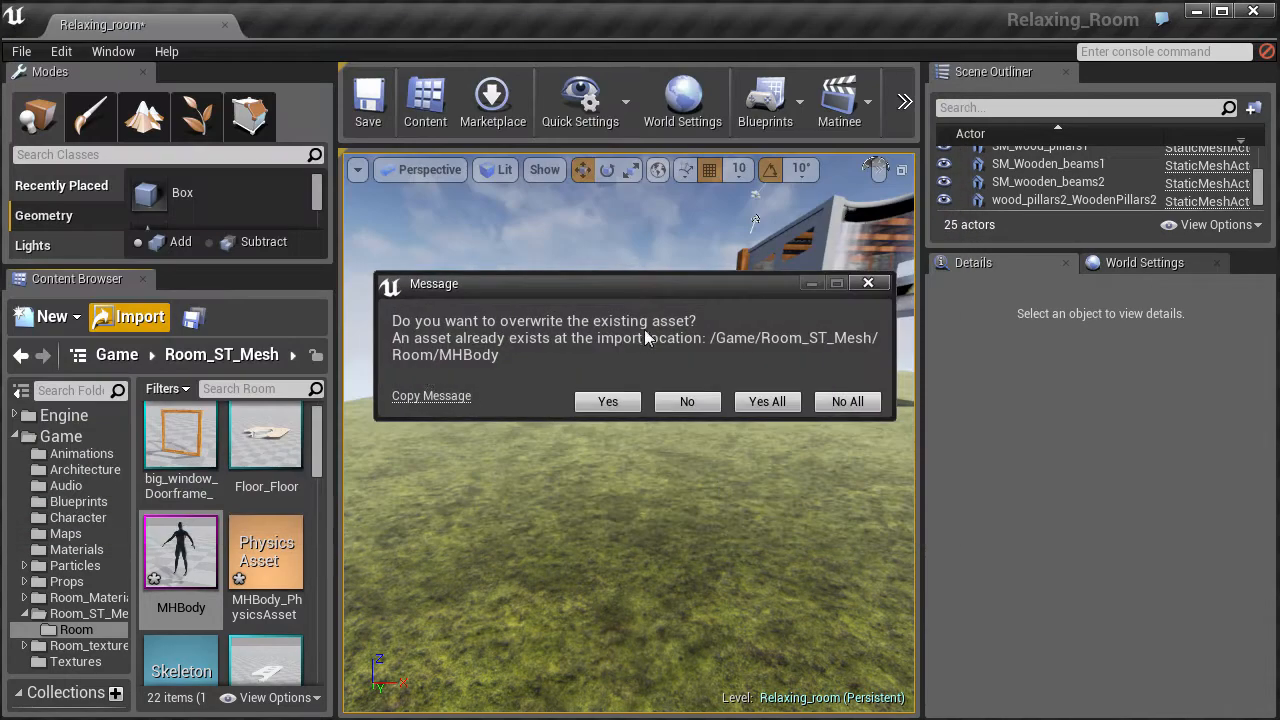
{"action": "left_click", "coordinate": [771, 403]}
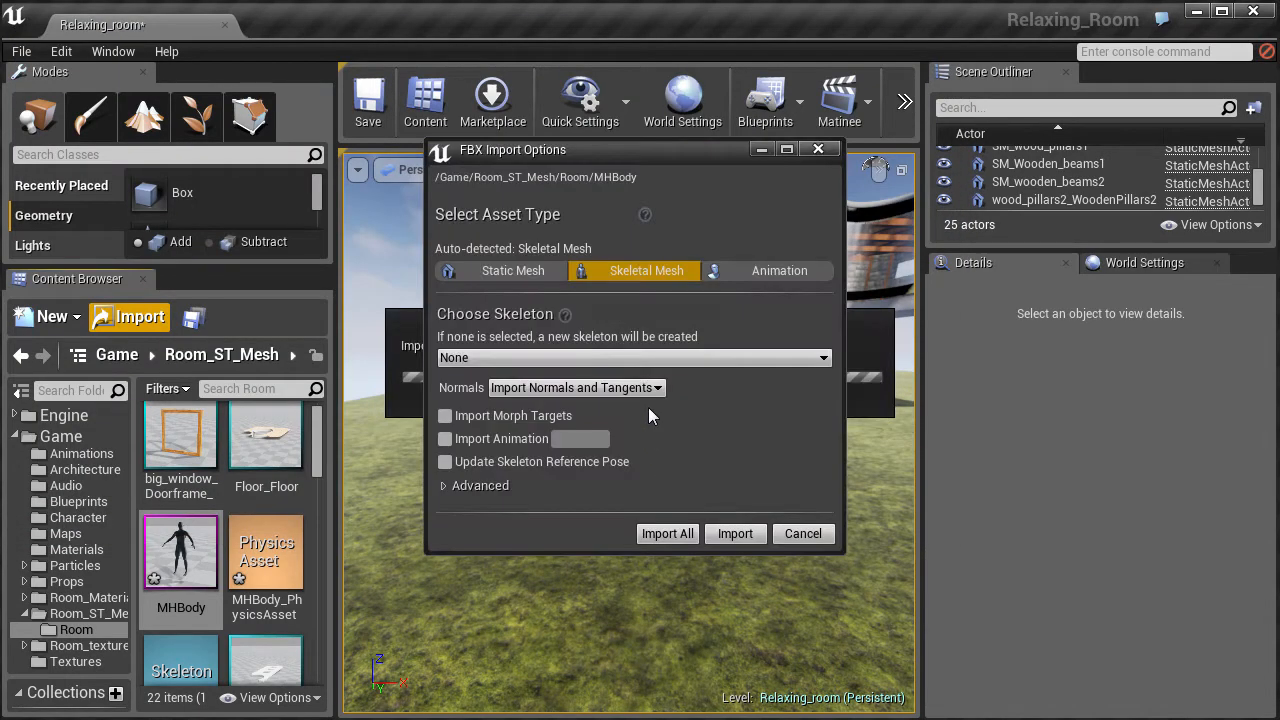
{"action": "left_click", "coordinate": [657, 359]}
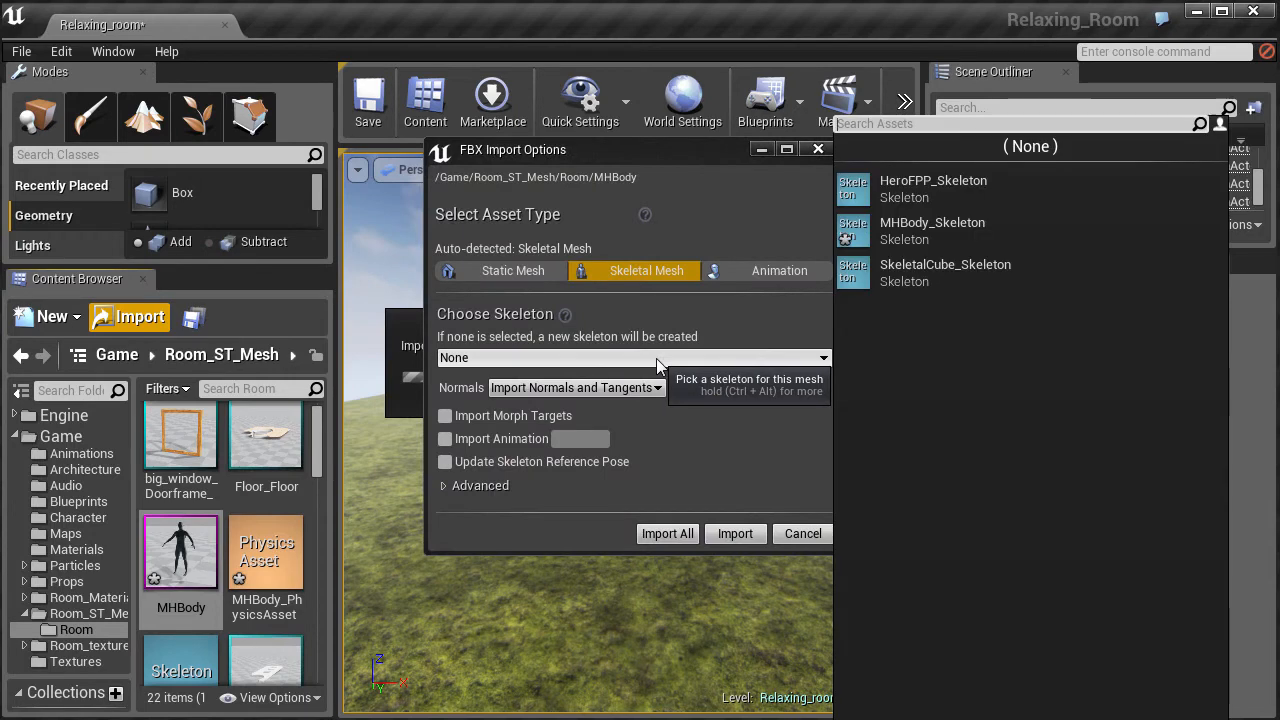
{"action": "left_click", "coordinate": [897, 230]}
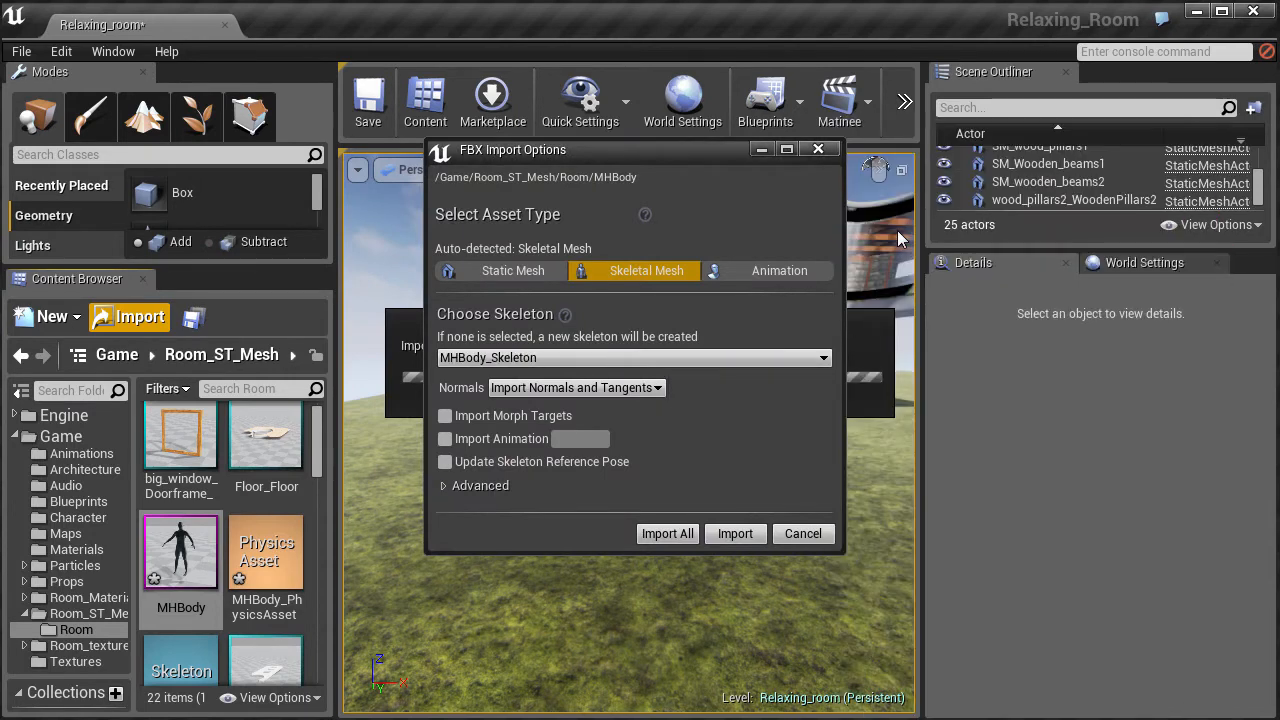
{"action": "left_click", "coordinate": [735, 537]}
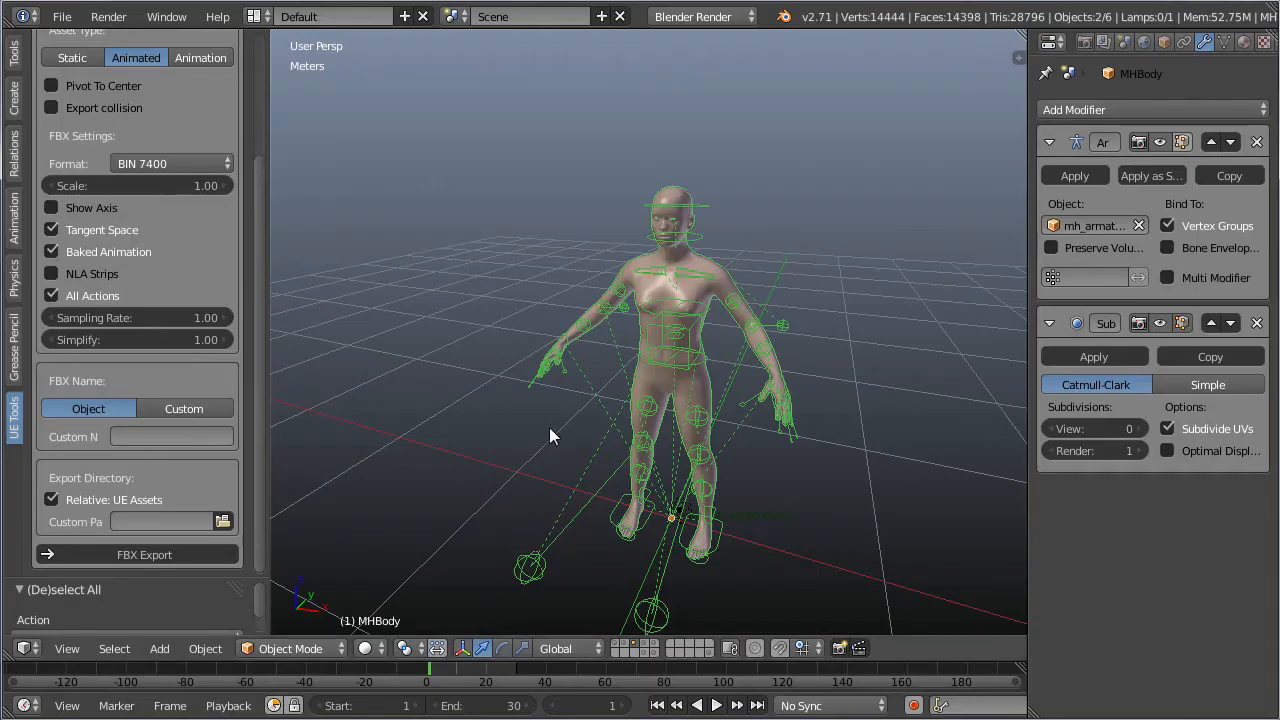
Switch to Blender and display the scene layer holding the three wall objects instead of the character's layer
{"action": "mouse_move", "coordinate": [549, 427]}
{"action": "middle_mouse_down"}
{"action": "mouse_move", "coordinate": [680, 434]}
{"action": "mouse_move", "coordinate": [538, 408]}
{"action": "middle_mouse_up"}
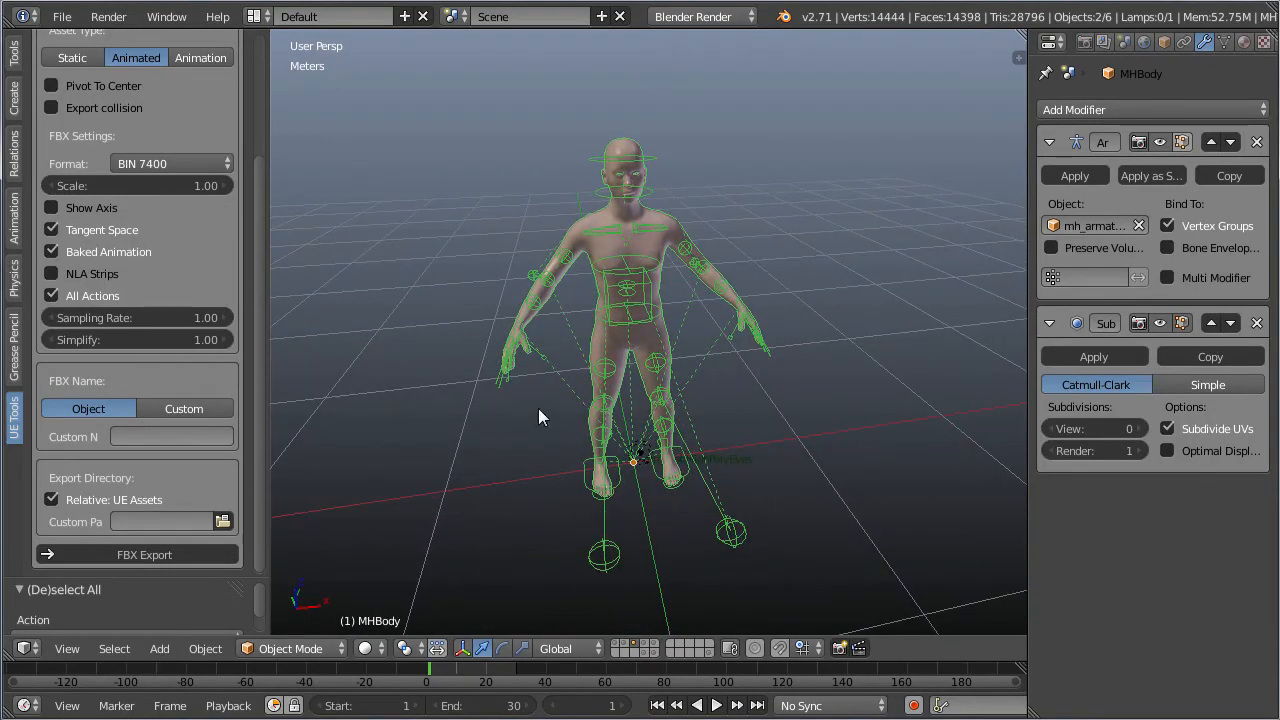
{"action": "left_click", "coordinate": [643, 643]}
{"action": "scroll", "coordinate": [649, 410], "scroll_direction": "down", "scroll_amount": 6}
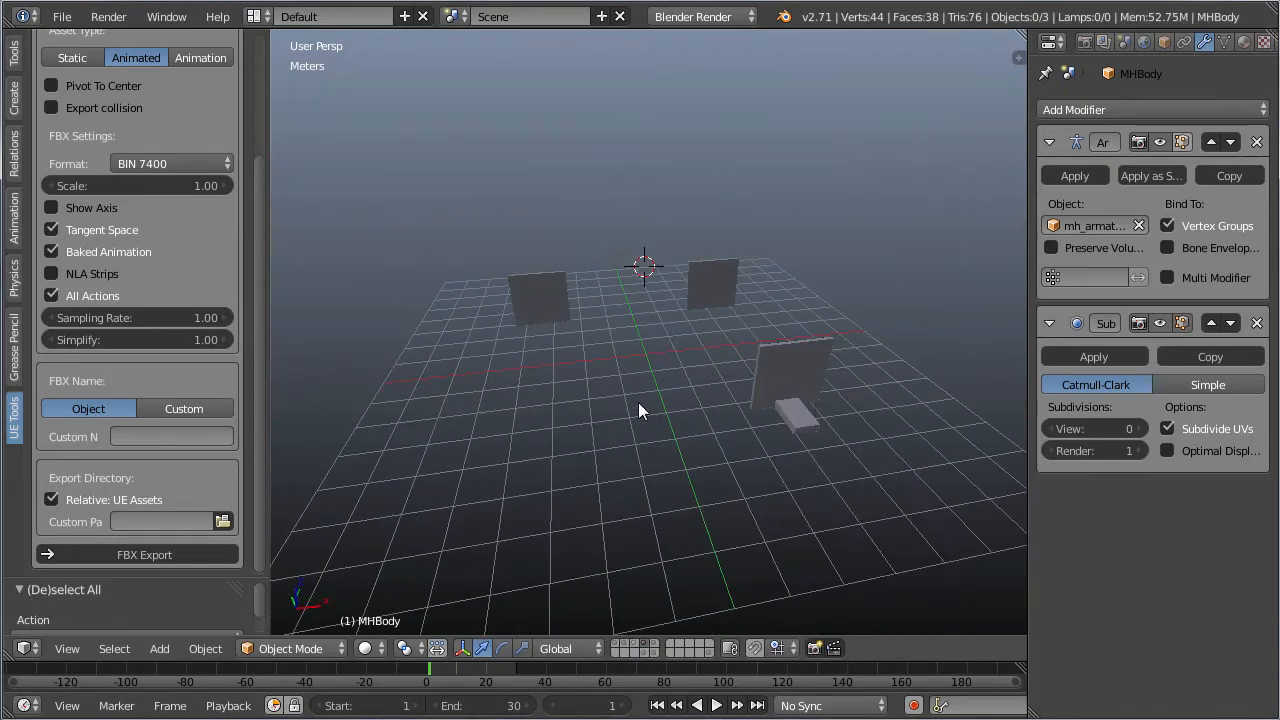
{"action": "middle_click_drag", "start_coordinate": [638, 402], "coordinate": [587, 424]}
{"action": "scroll", "coordinate": [704, 391], "scroll_direction": "up", "scroll_amount": 3}
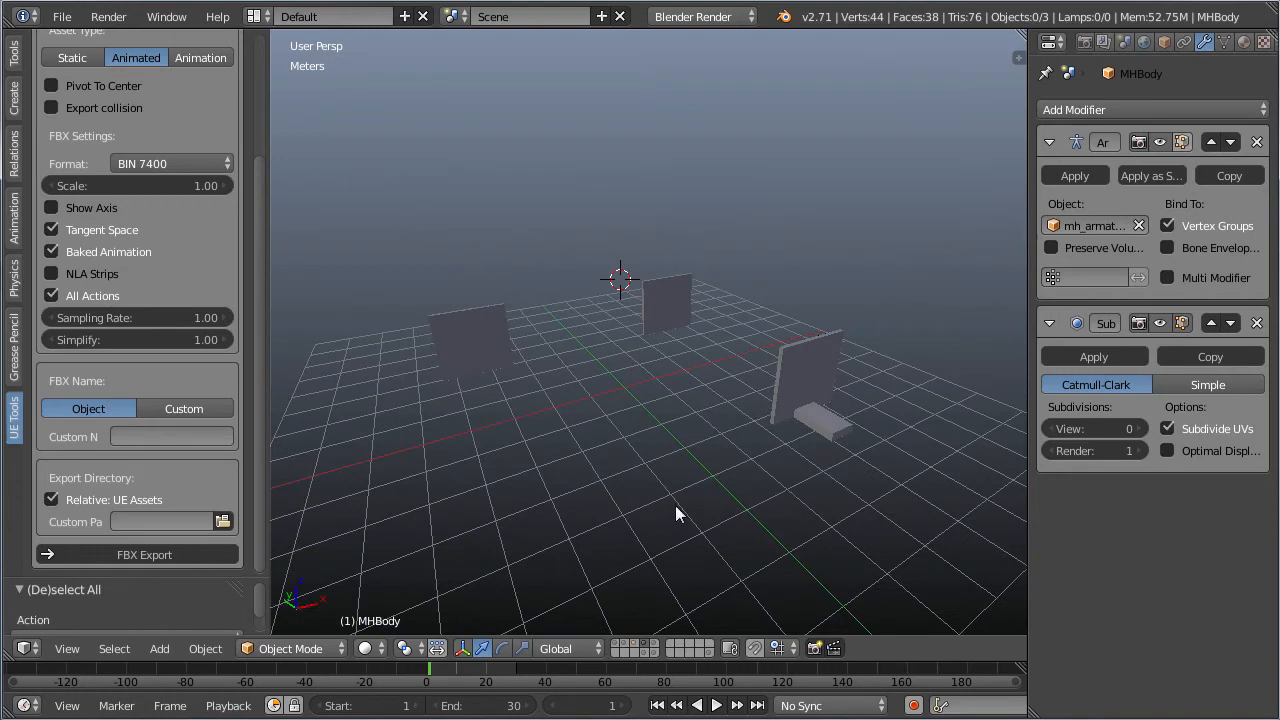
Examine the Wall1, Wall2 and Wall3 objects by selecting each one individually
{"action": "right_click", "coordinate": [806, 363]}
{"action": "right_click", "coordinate": [670, 295]}
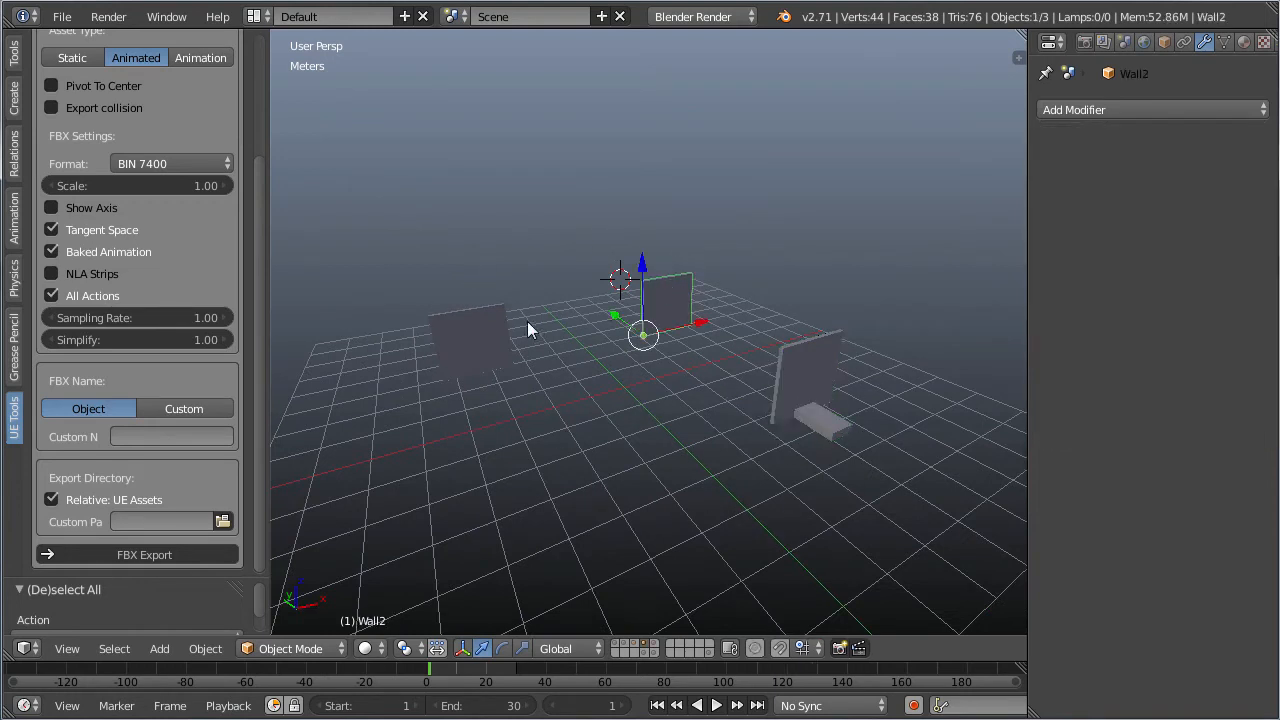
{"action": "right_click", "coordinate": [486, 336]}
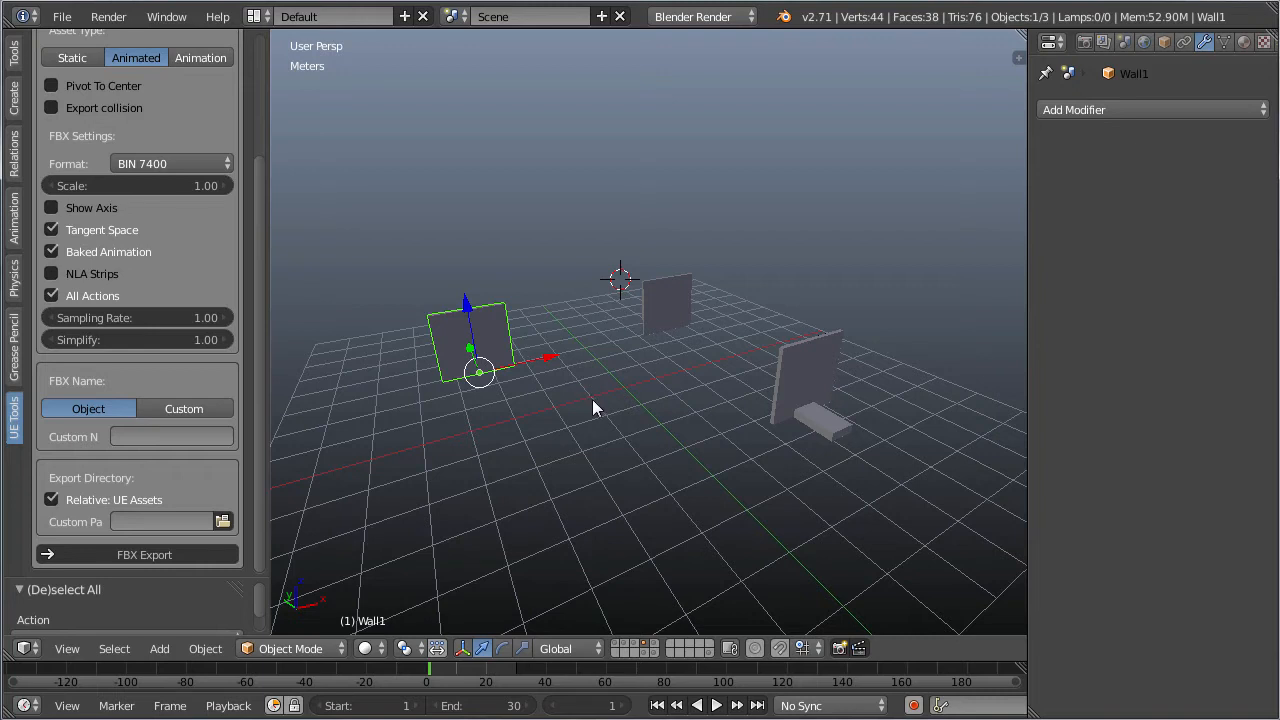
{"action": "right_click", "coordinate": [818, 398]}
{"action": "right_click", "coordinate": [664, 300]}
{"action": "right_click", "coordinate": [491, 350]}
{"action": "right_click", "coordinate": [658, 296]}
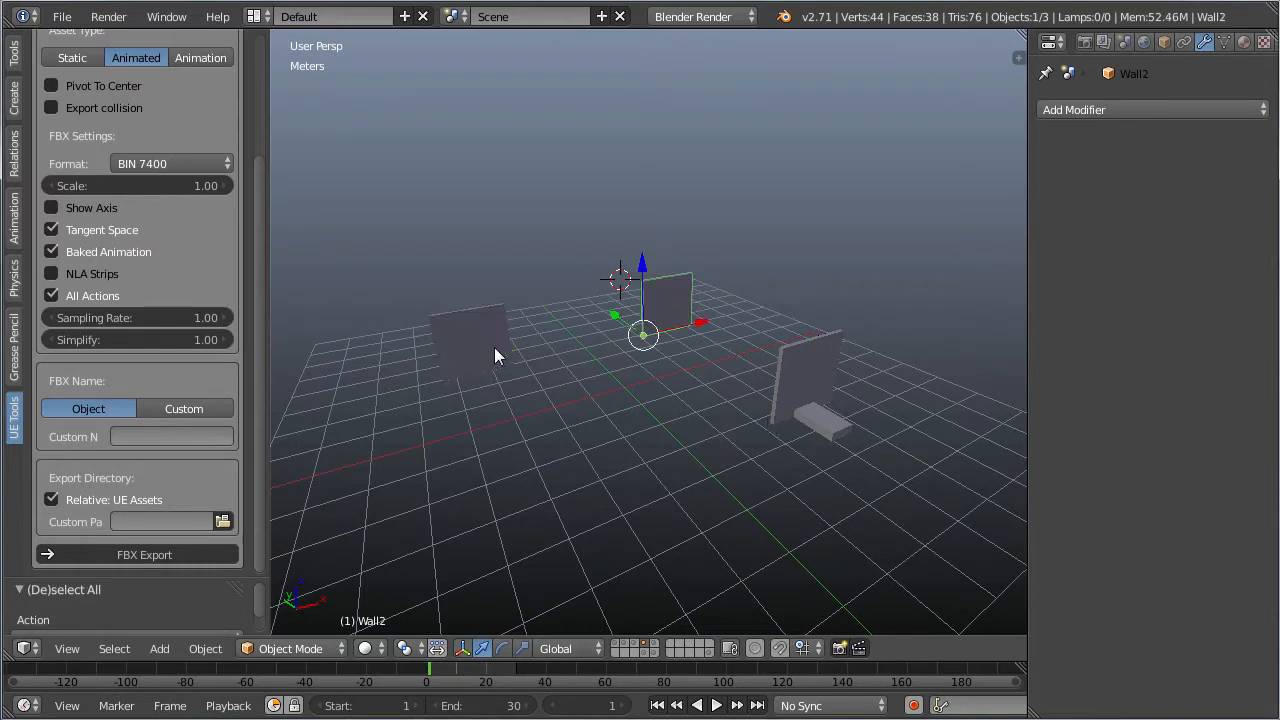
{"action": "right_click", "coordinate": [494, 349]}
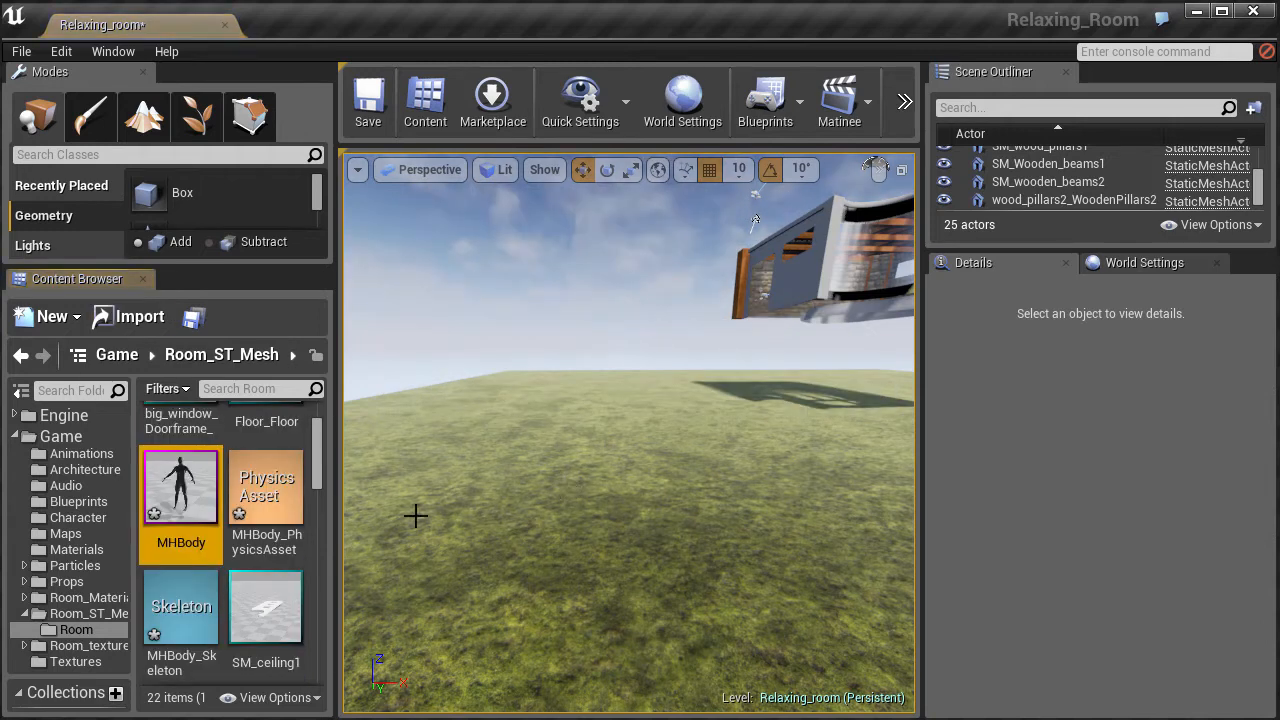
In Unreal Engine, import MHBody.fbx into the Room folder as animation only, using MHBody_Skeleton and the exported time length
{"action": "left_click_drag", "start_coordinate": [328, 456], "coordinate": [300, 424]}
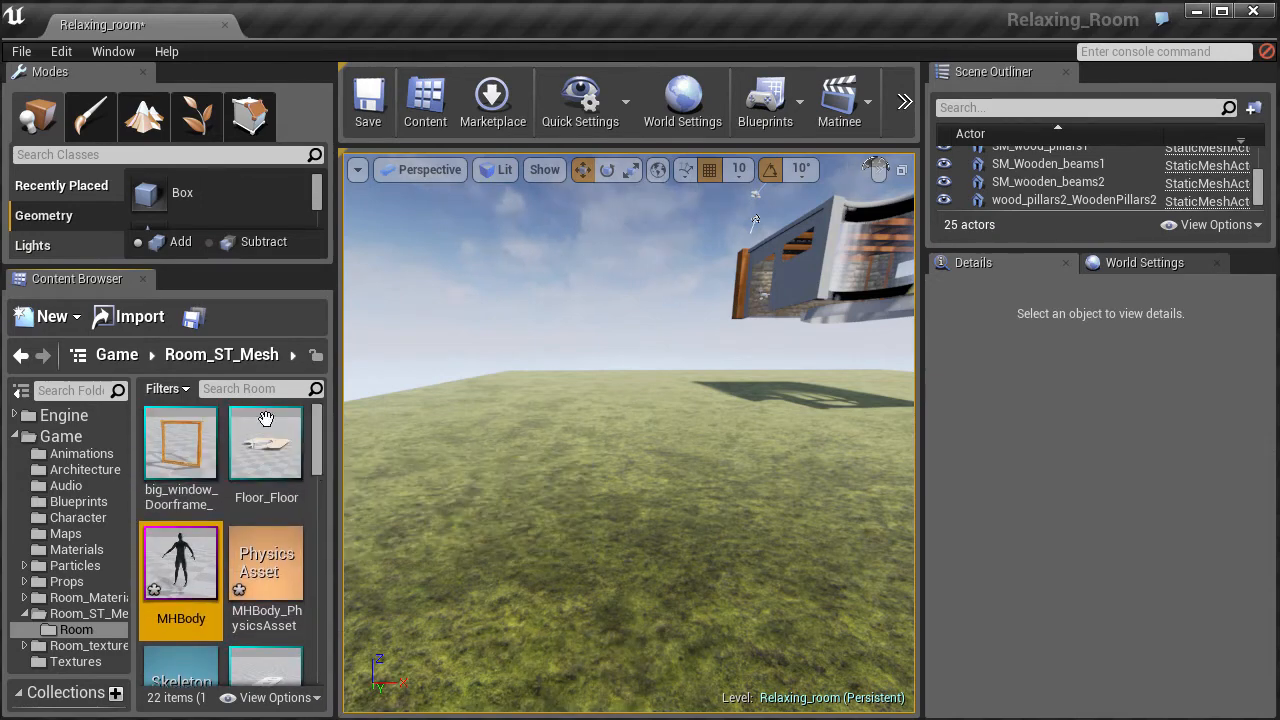
{"action": "left_click", "coordinate": [128, 316]}
{"action": "left_click", "coordinate": [388, 258]}
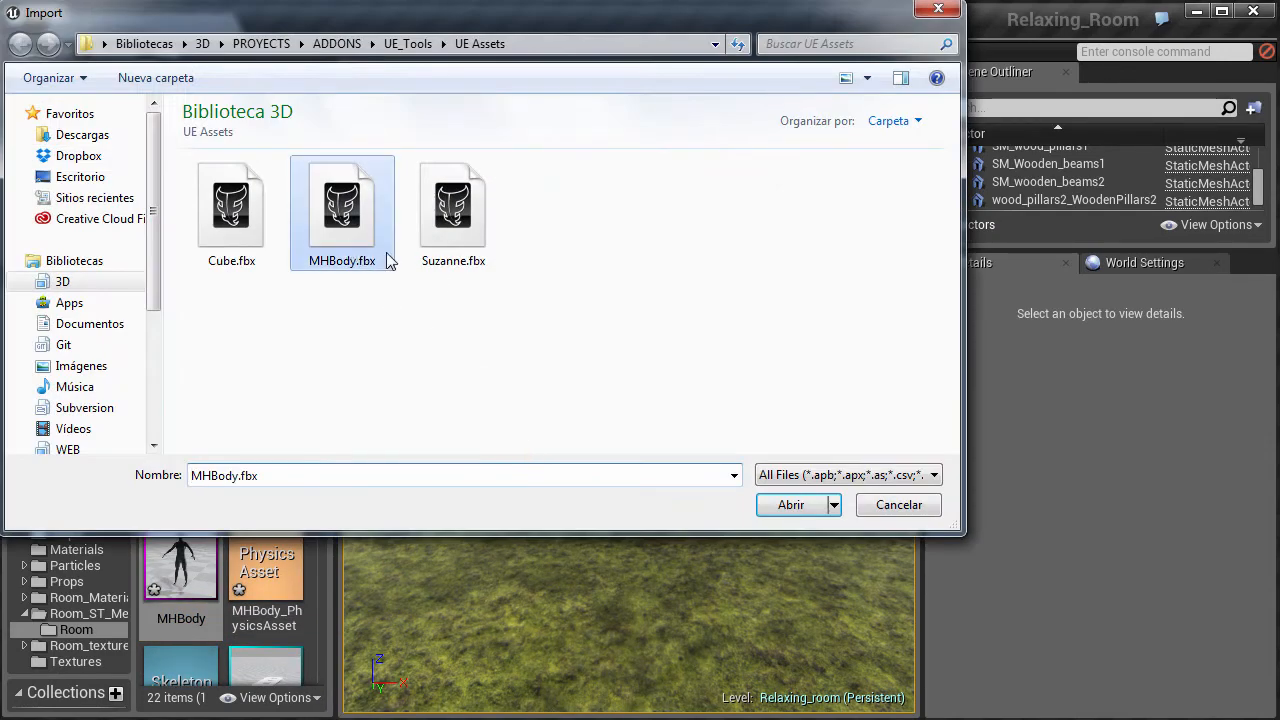
{"action": "left_click", "coordinate": [792, 506]}
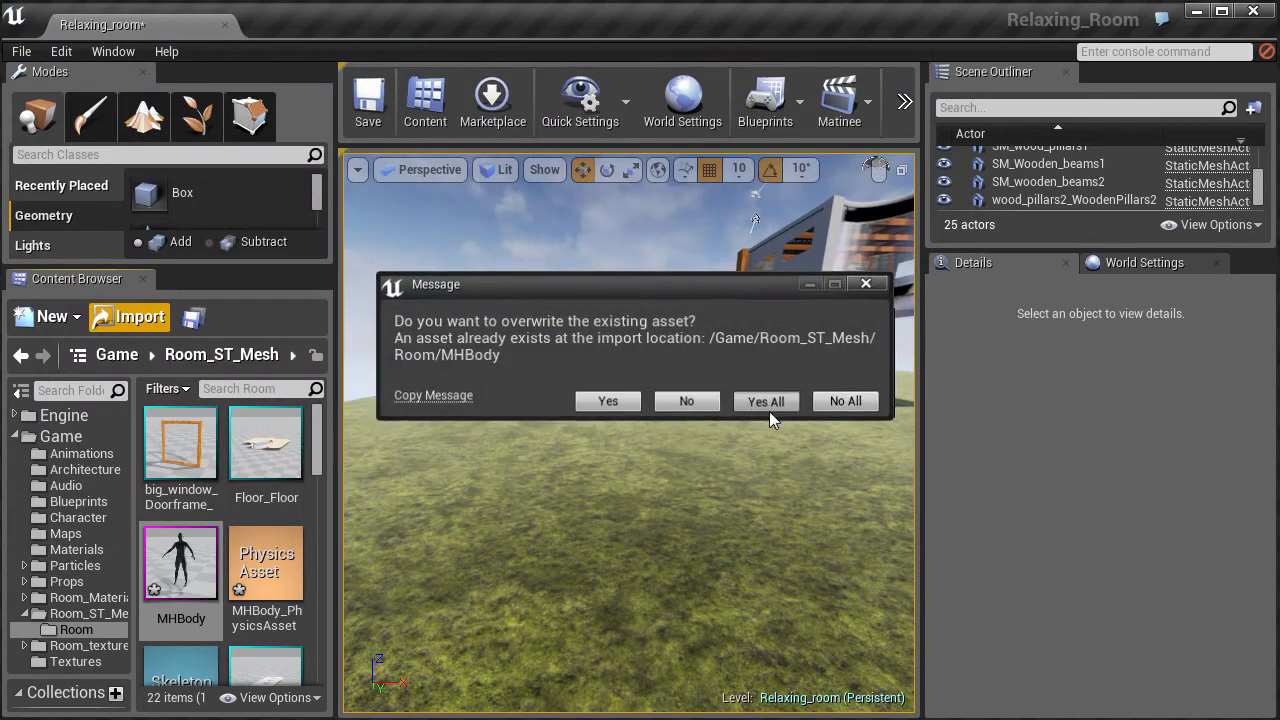
{"action": "left_click", "coordinate": [765, 402]}
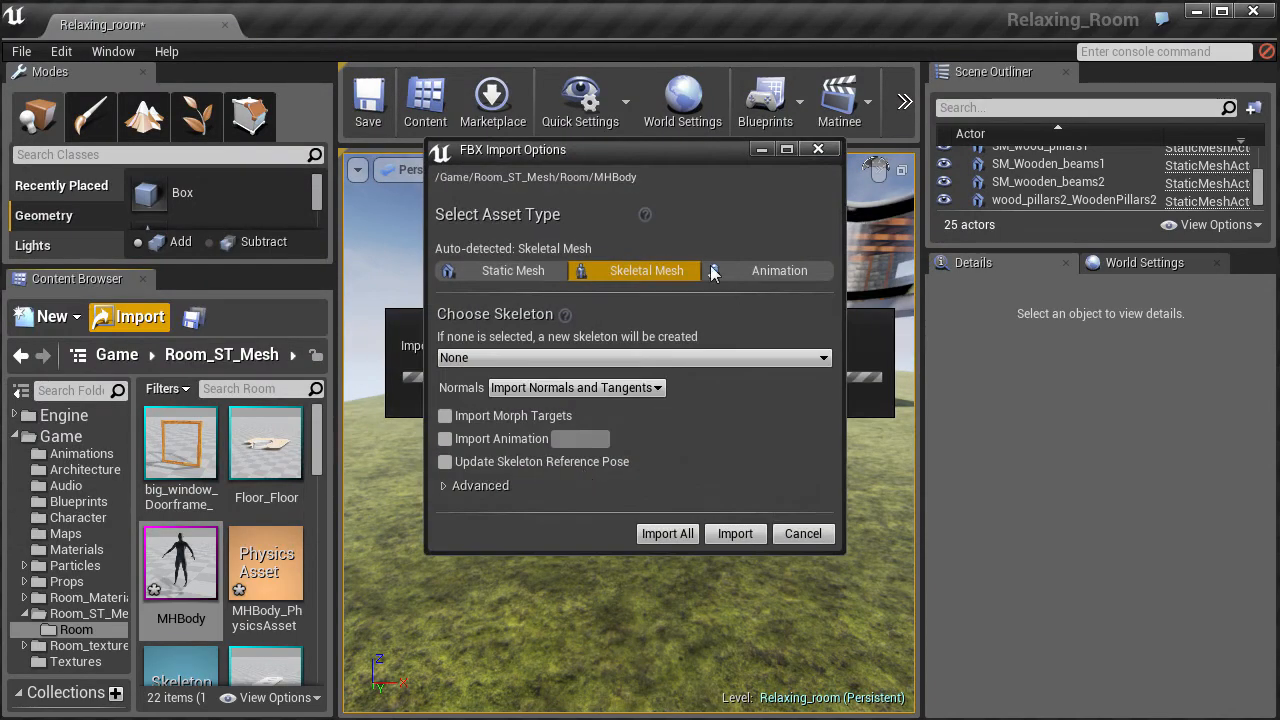
{"action": "left_click", "coordinate": [726, 270]}
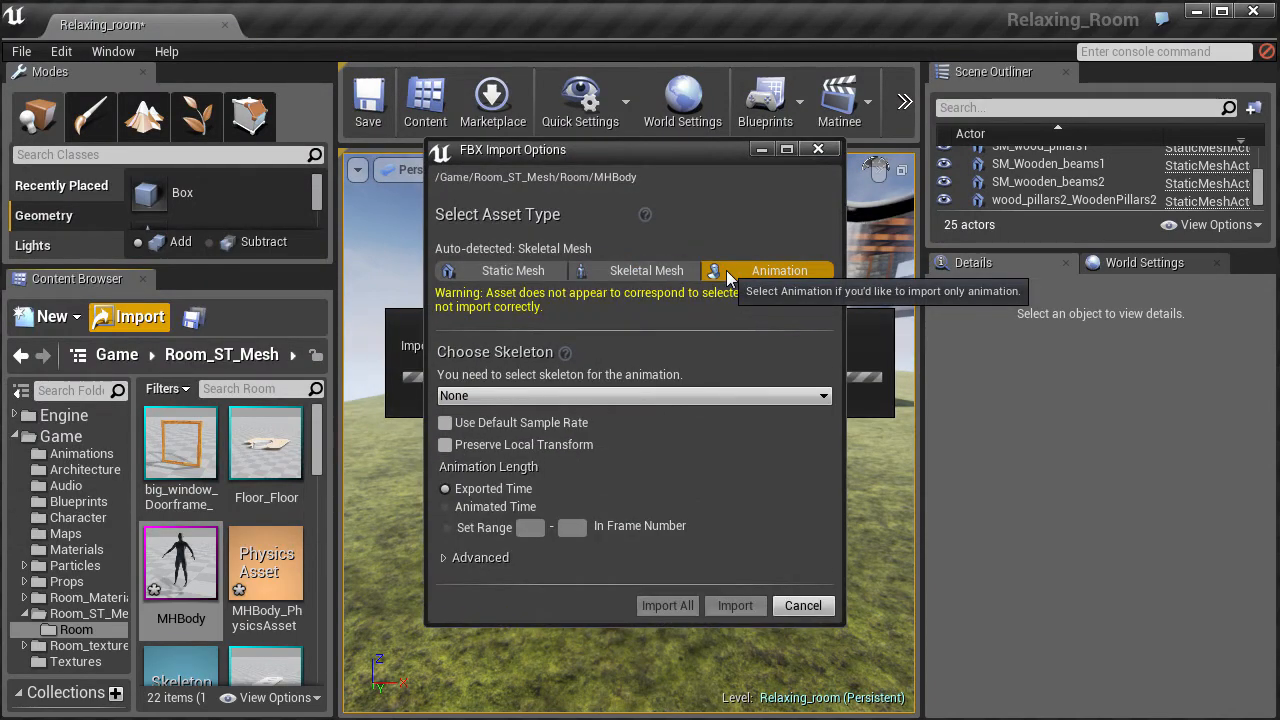
{"action": "left_click", "coordinate": [661, 396]}
{"action": "left_click", "coordinate": [955, 232]}
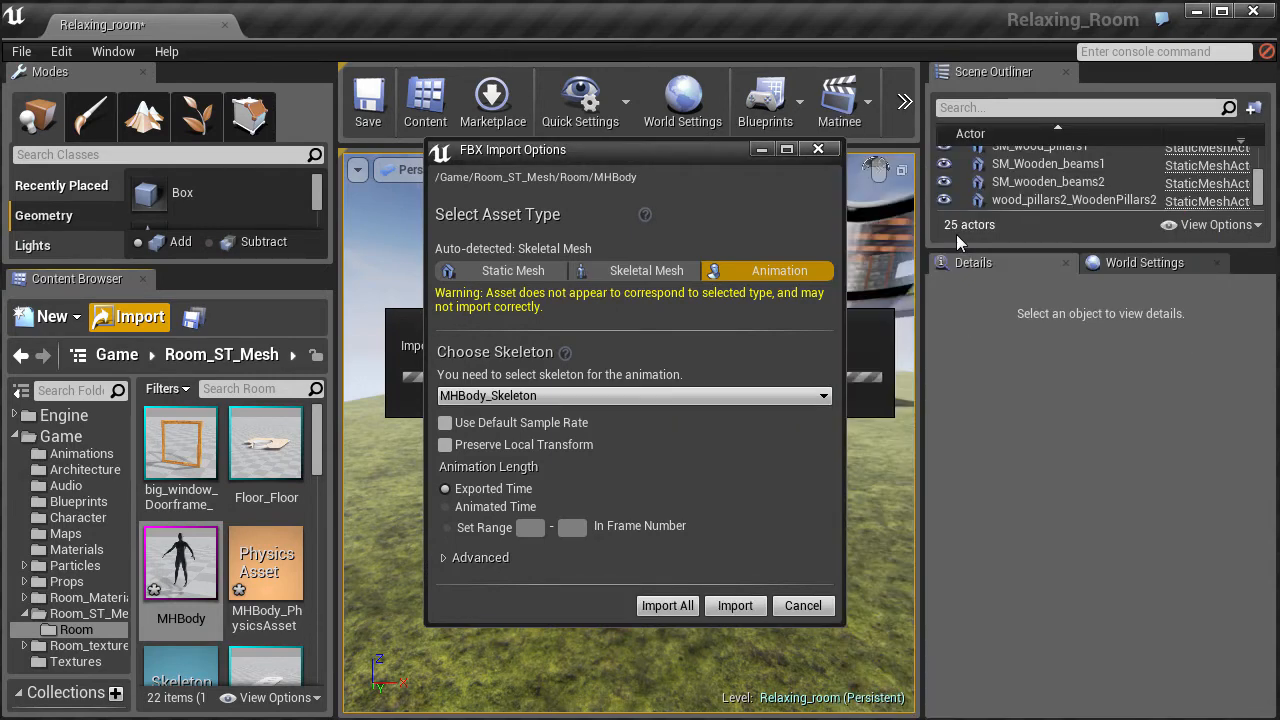
{"action": "left_click", "coordinate": [735, 606]}
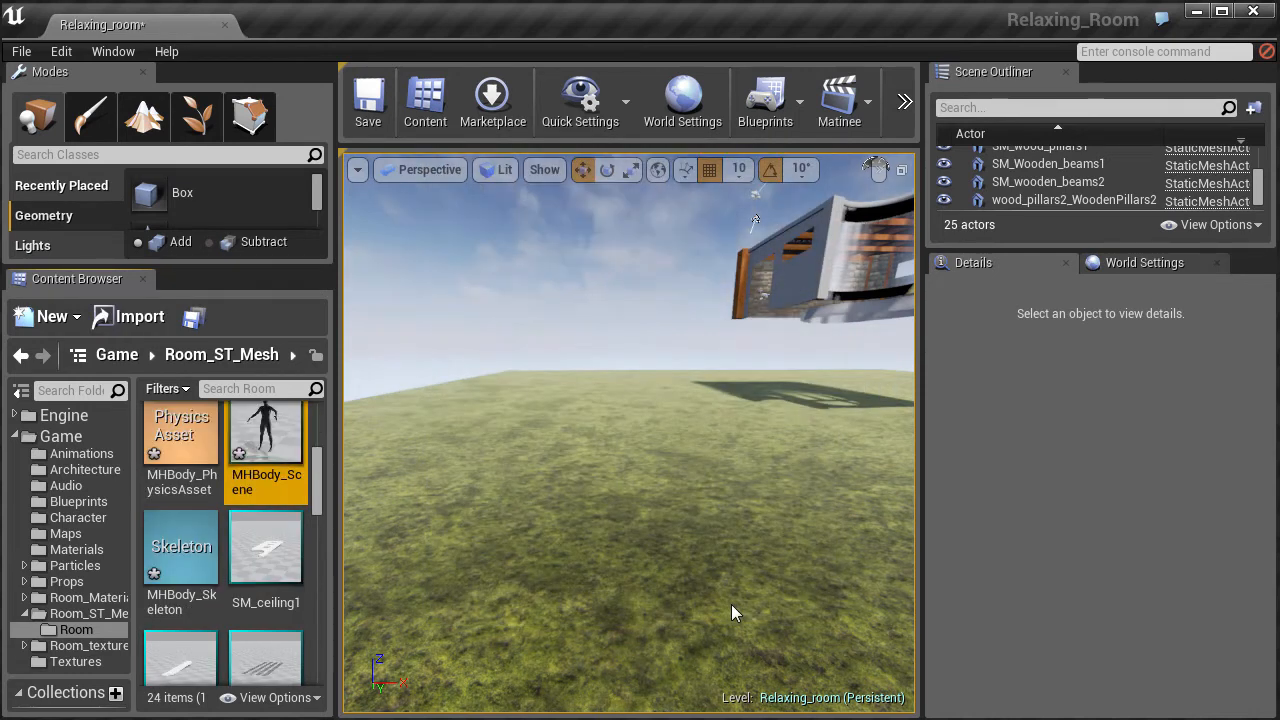
Preview the MHBody skeletal mesh and the playback of its mh_testAction animation, closing each asset editor when done
{"action": "left_click_drag", "start_coordinate": [316, 482], "coordinate": [321, 446]}
{"action": "double_click", "coordinate": [199, 514]}
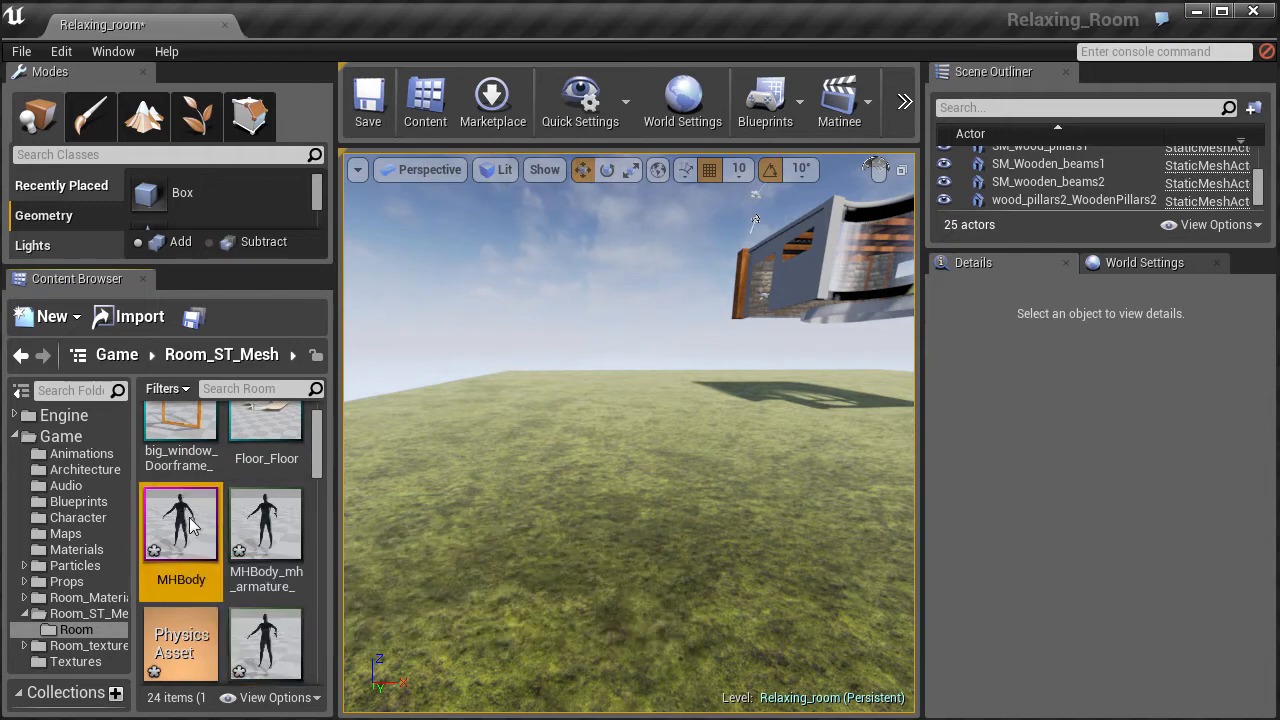
{"action": "left_click", "coordinate": [1230, 22]}
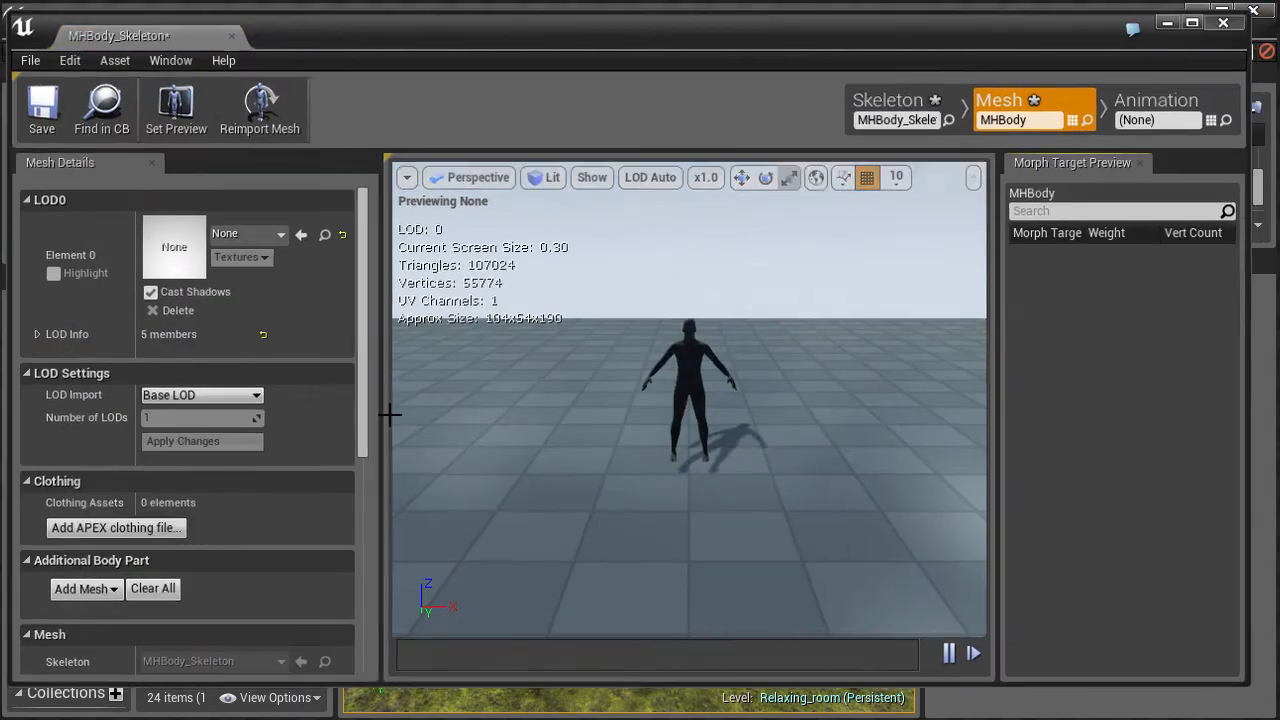
{"action": "left_click", "coordinate": [281, 520]}
{"action": "double_click", "coordinate": [281, 520]}
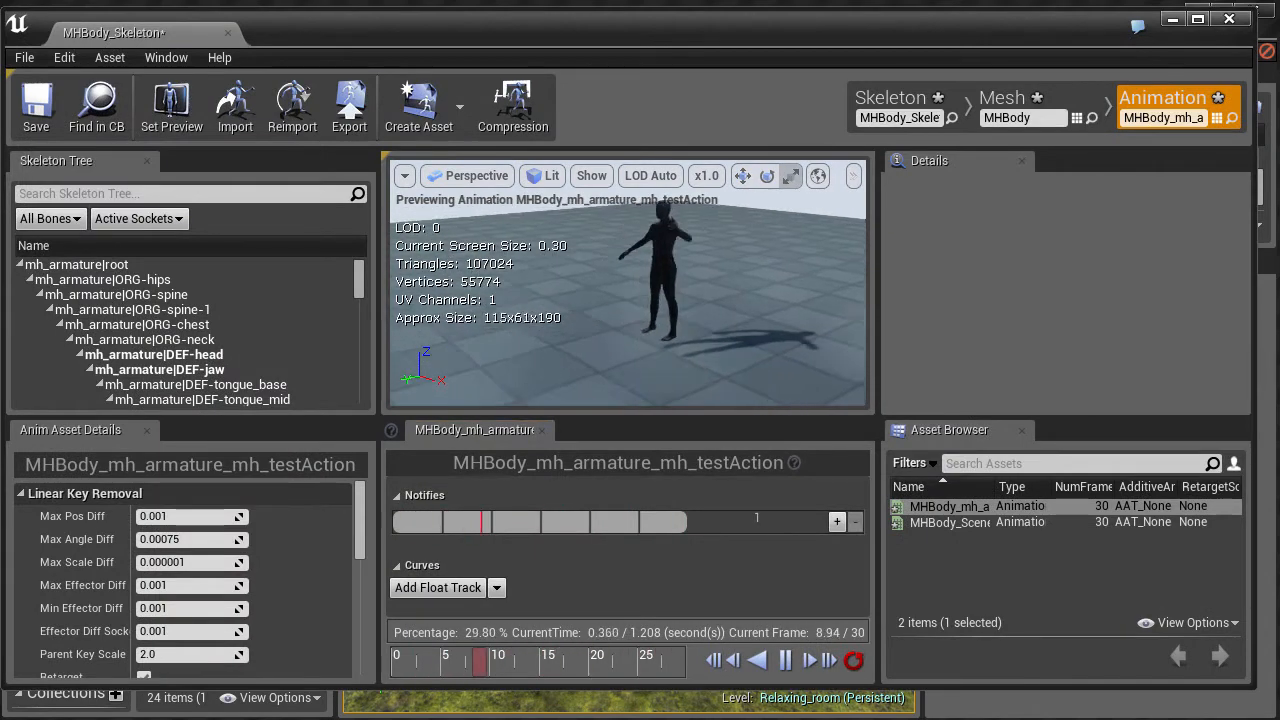
{"action": "right_click_drag", "start_coordinate": [628, 290], "coordinate": [740, 290]}
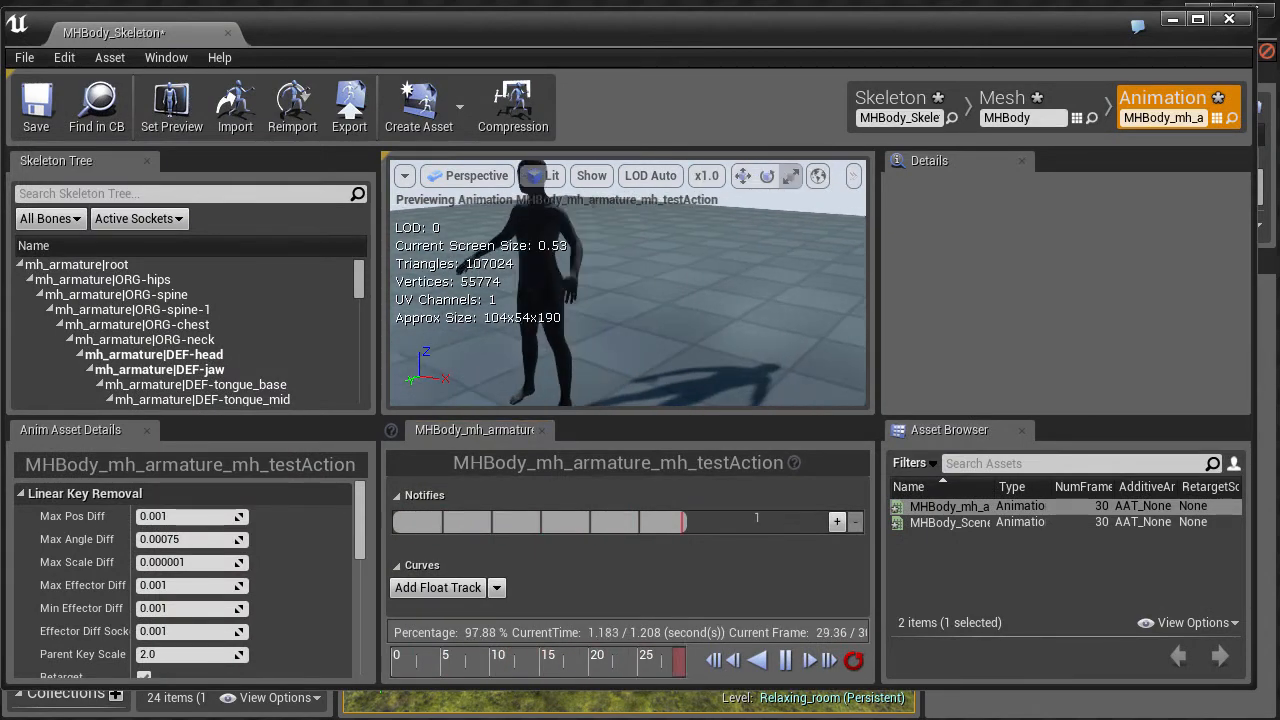
{"action": "left_click", "coordinate": [1230, 20]}
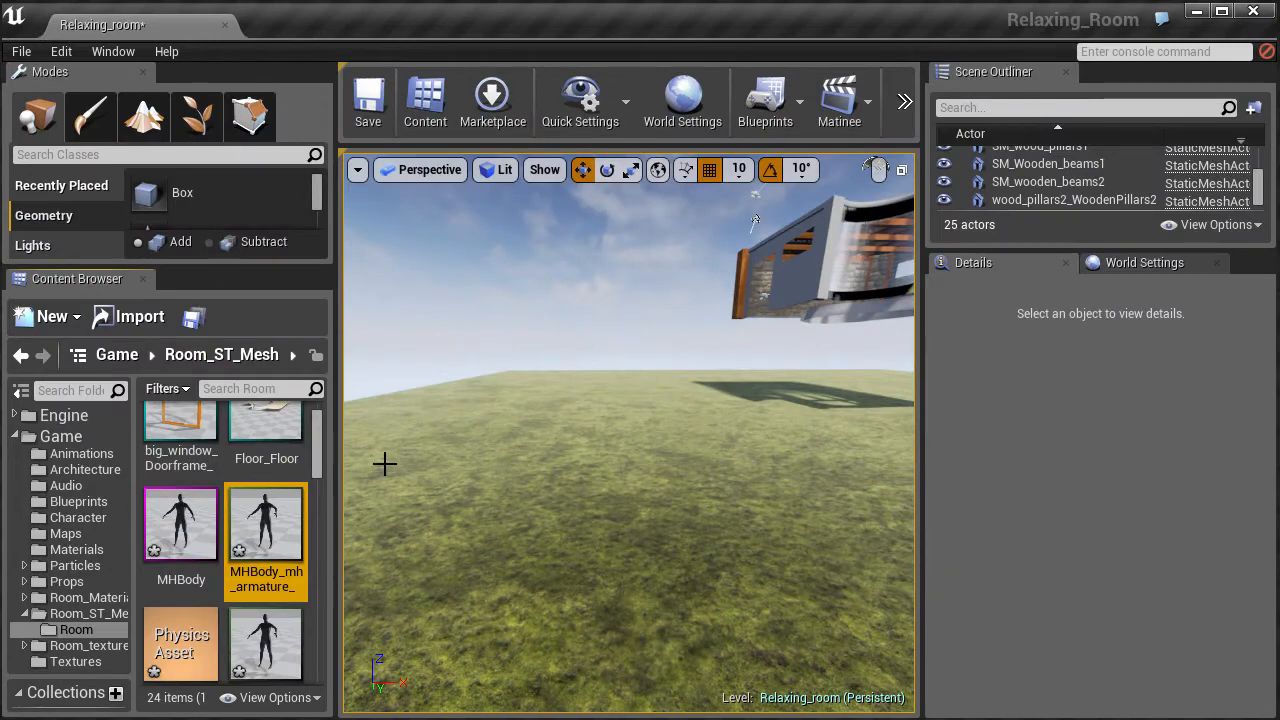
Force delete the MHBody mesh, its mh_testAction and Scene animations, its physics asset and its skeleton from the Room folder
{"action": "left_click", "coordinate": [183, 527], "text": "ctrl"}
{"action": "left_click", "coordinate": [182, 645], "text": "ctrl"}
{"action": "left_click", "coordinate": [265, 640], "text": "ctrl"}
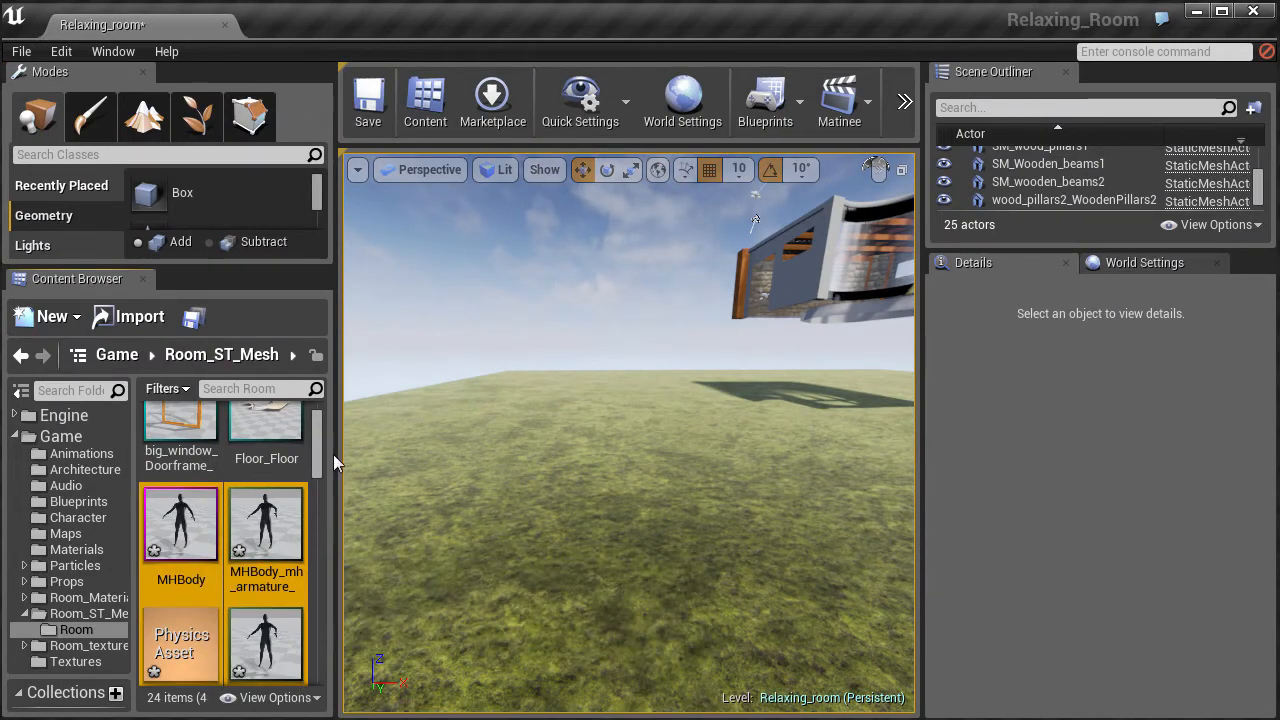
{"action": "scroll", "coordinate": [322, 440], "scroll_direction": "down", "scroll_amount": 5}
{"action": "left_click", "coordinate": [175, 500], "text": "ctrl"}
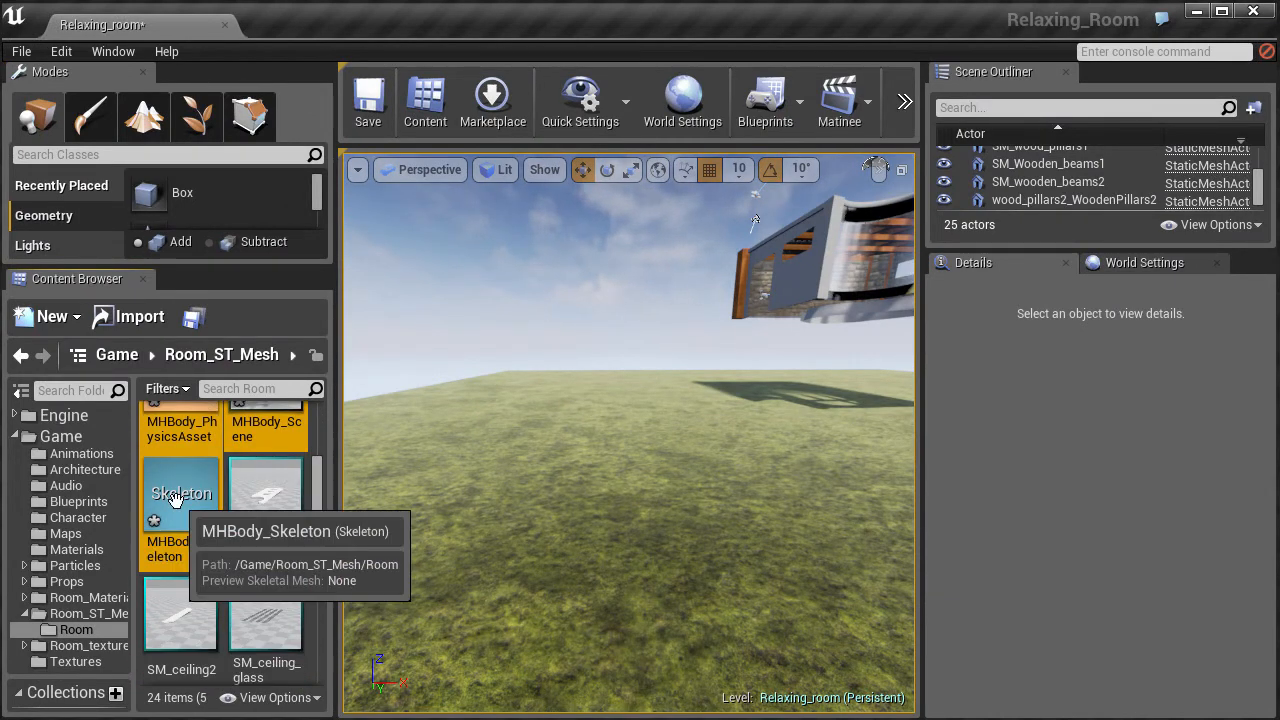
{"action": "key", "text": "Delete"}
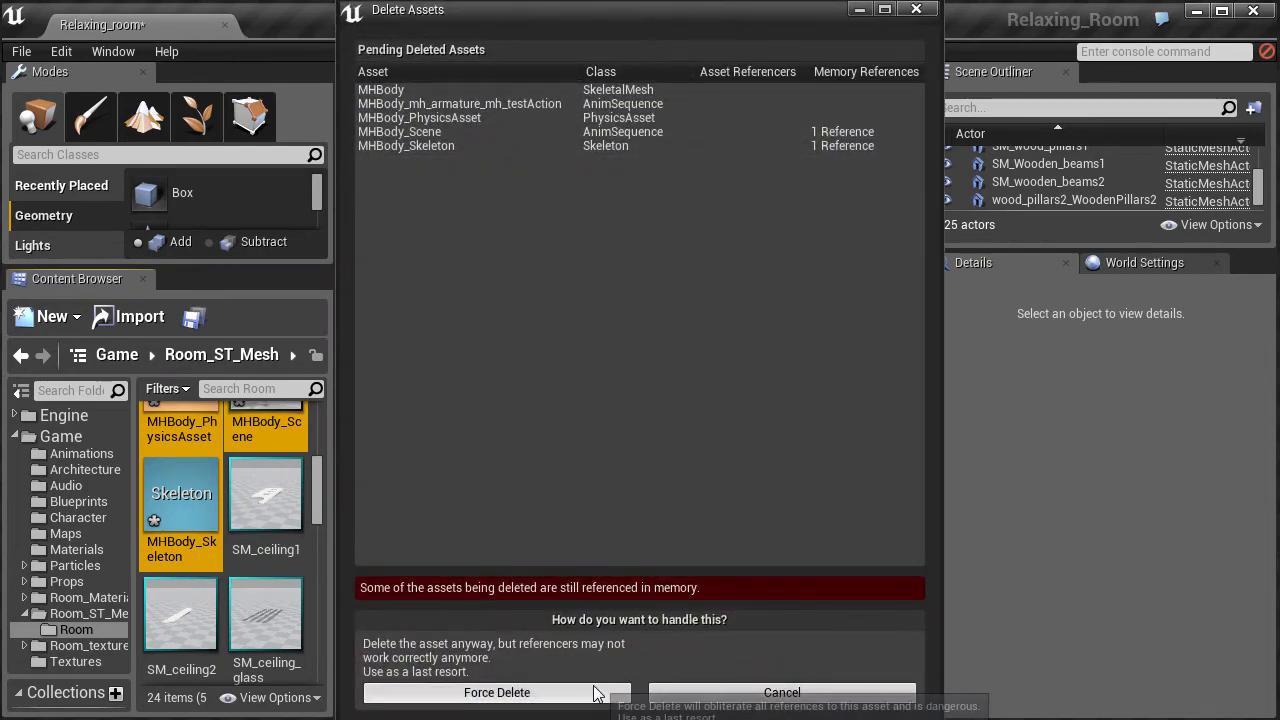
{"action": "left_click", "coordinate": [594, 692]}
{"action": "left_click", "coordinate": [765, 426]}
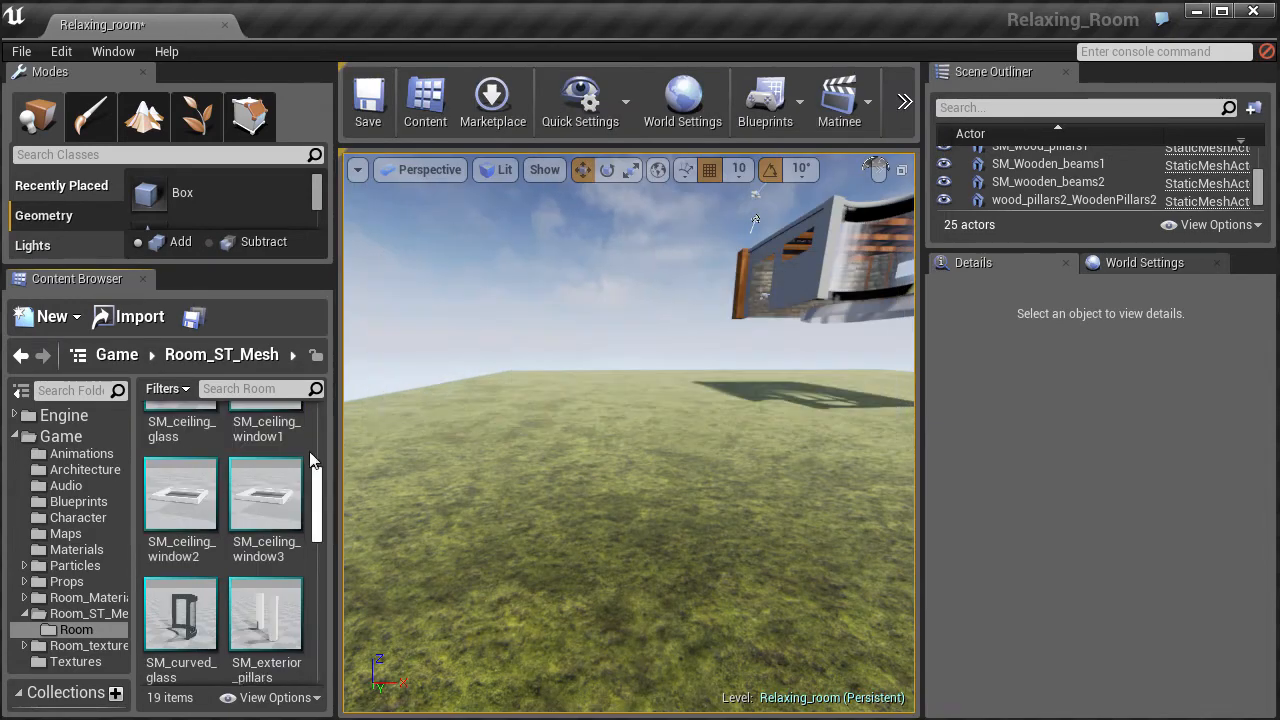
{"action": "scroll", "coordinate": [322, 480], "scroll_direction": "up", "scroll_amount": 4}
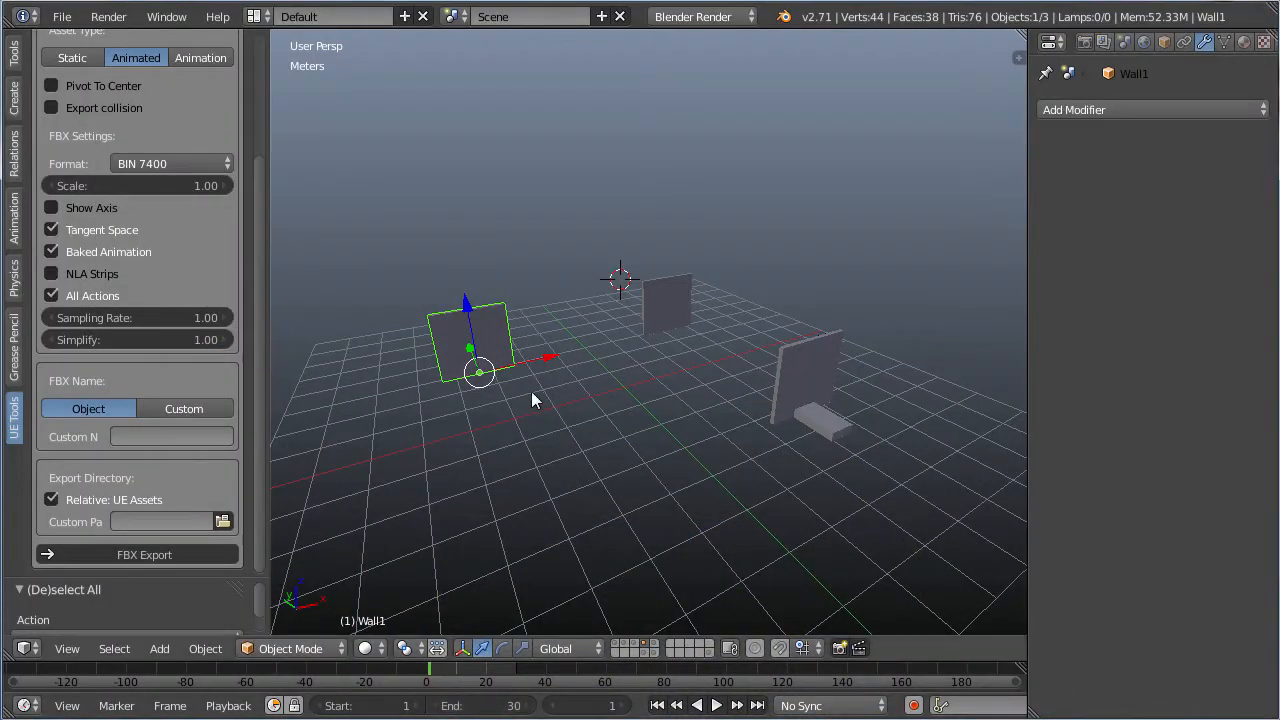
Return to Blender and inspect the three walls again from a lower angle, selecting each in turn
{"action": "right_click", "coordinate": [646, 302]}
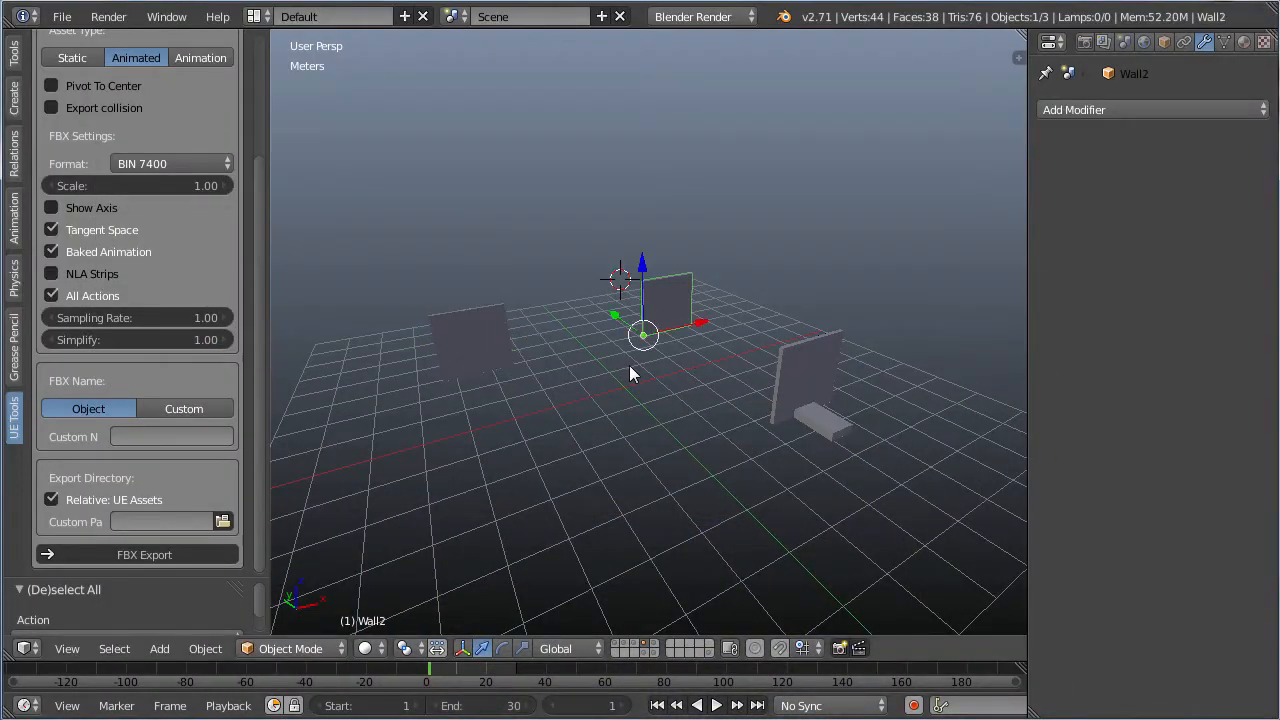
{"action": "middle_click_drag", "start_coordinate": [631, 373], "coordinate": [583, 465]}
{"action": "right_click", "coordinate": [838, 400]}
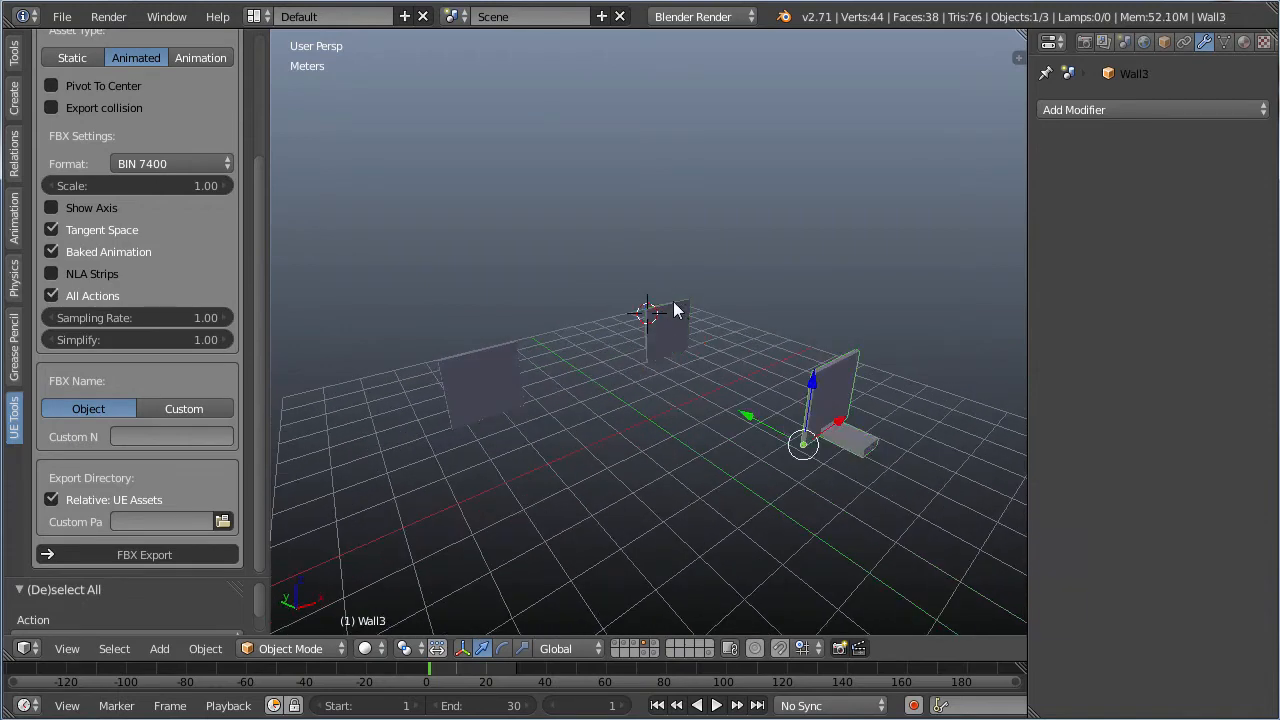
{"action": "right_click", "coordinate": [675, 308]}
{"action": "right_click", "coordinate": [482, 405]}
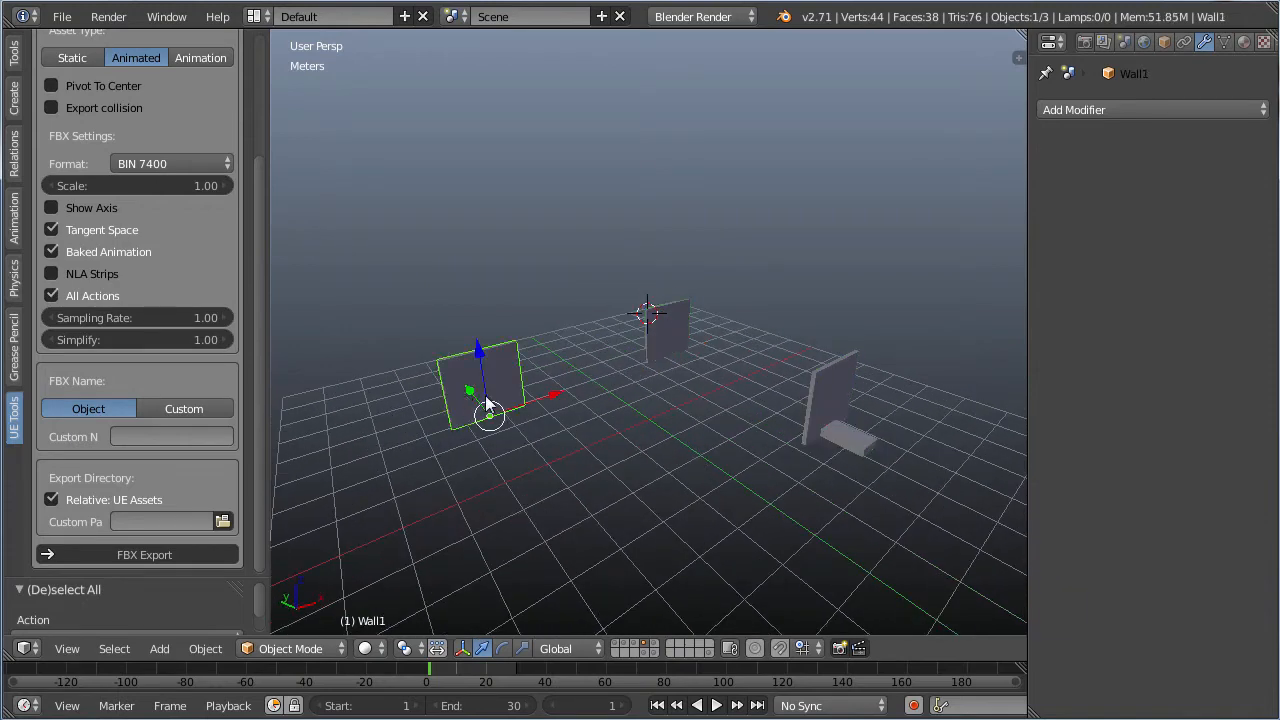
{"action": "right_click", "coordinate": [648, 340]}
{"action": "right_click", "coordinate": [815, 415]}
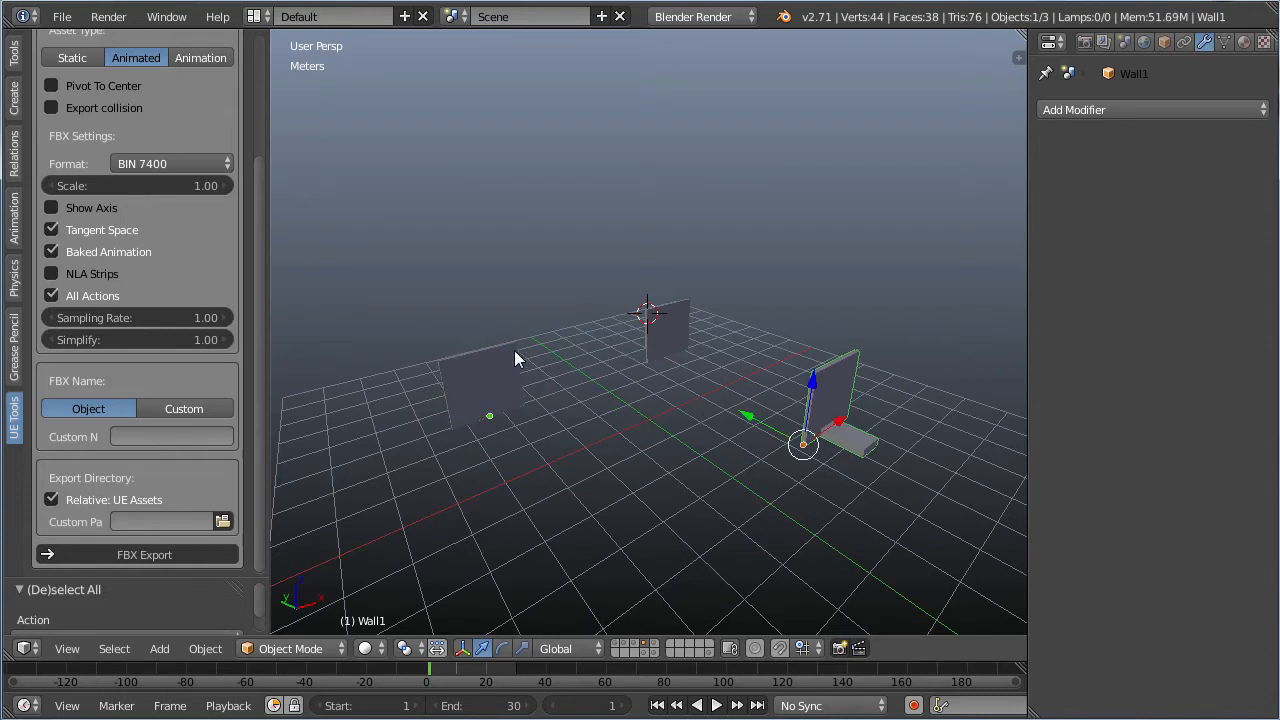
Add the other two walls to the selection and set the export asset type to Static
{"action": "right_click", "coordinate": [469, 384], "text": "shift"}
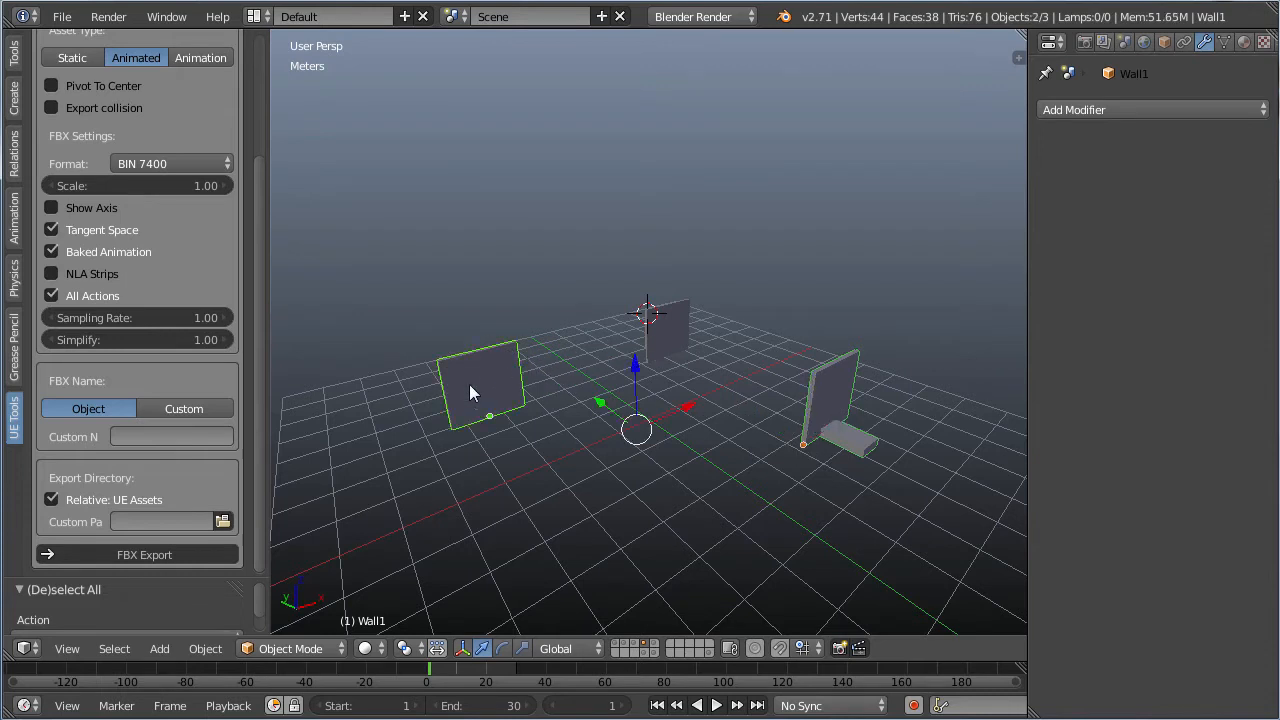
{"action": "right_click", "coordinate": [676, 346], "text": "shift"}
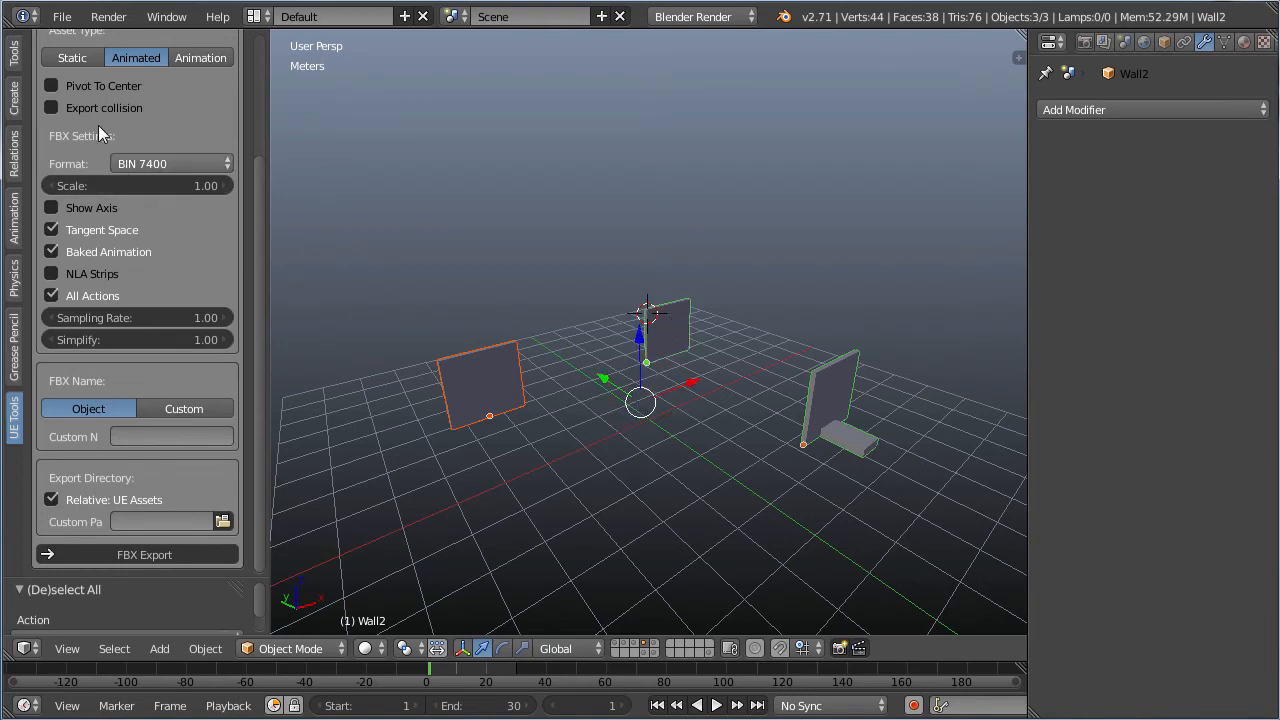
{"action": "left_click", "coordinate": [71, 58]}
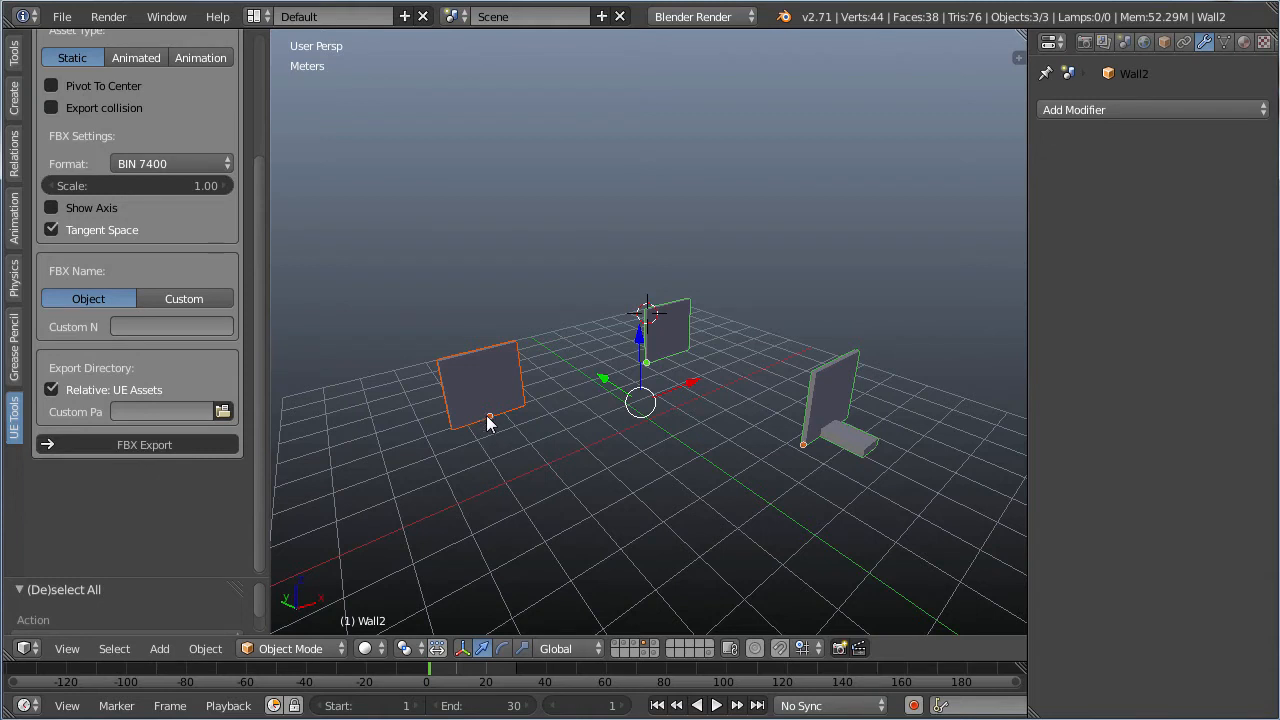
{"action": "scroll", "coordinate": [160, 230], "scroll_direction": "up", "scroll_amount": 2}
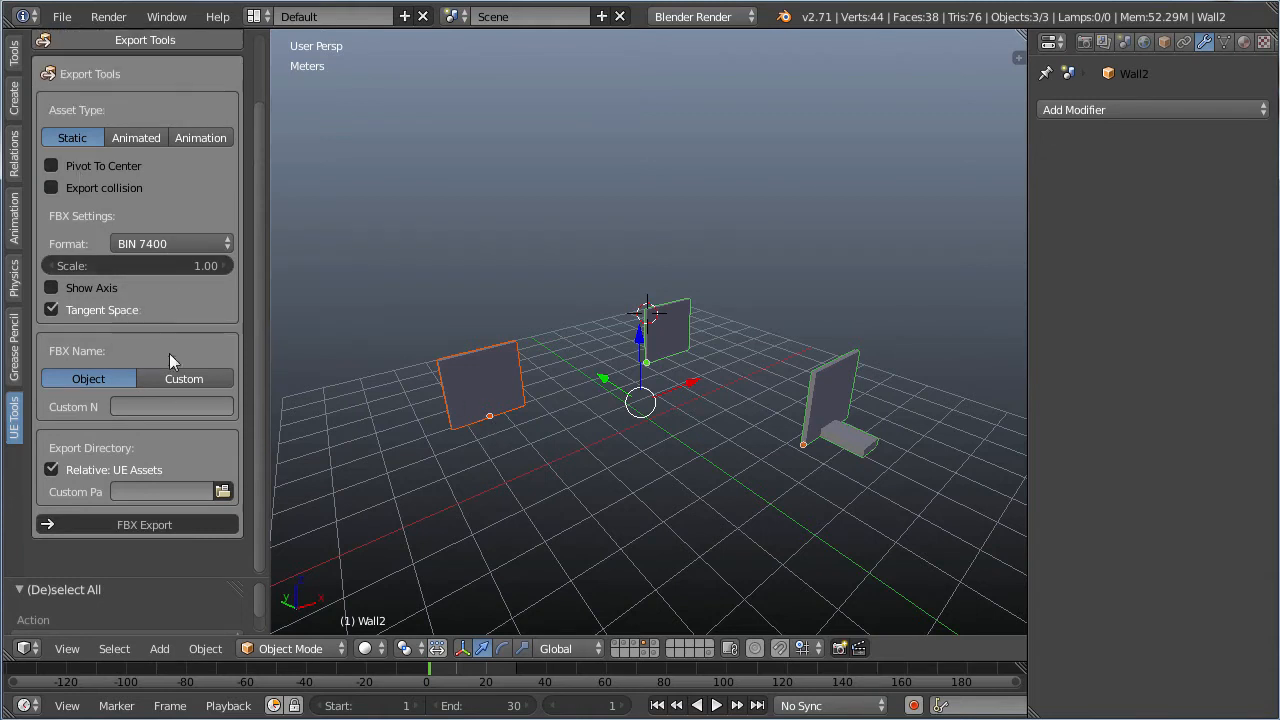
Reselect Wall1, Wall2 and Wall3 with Wall3 as the active object, and show its object properties
{"action": "key", "text": "a"}
{"action": "right_click", "coordinate": [507, 390]}
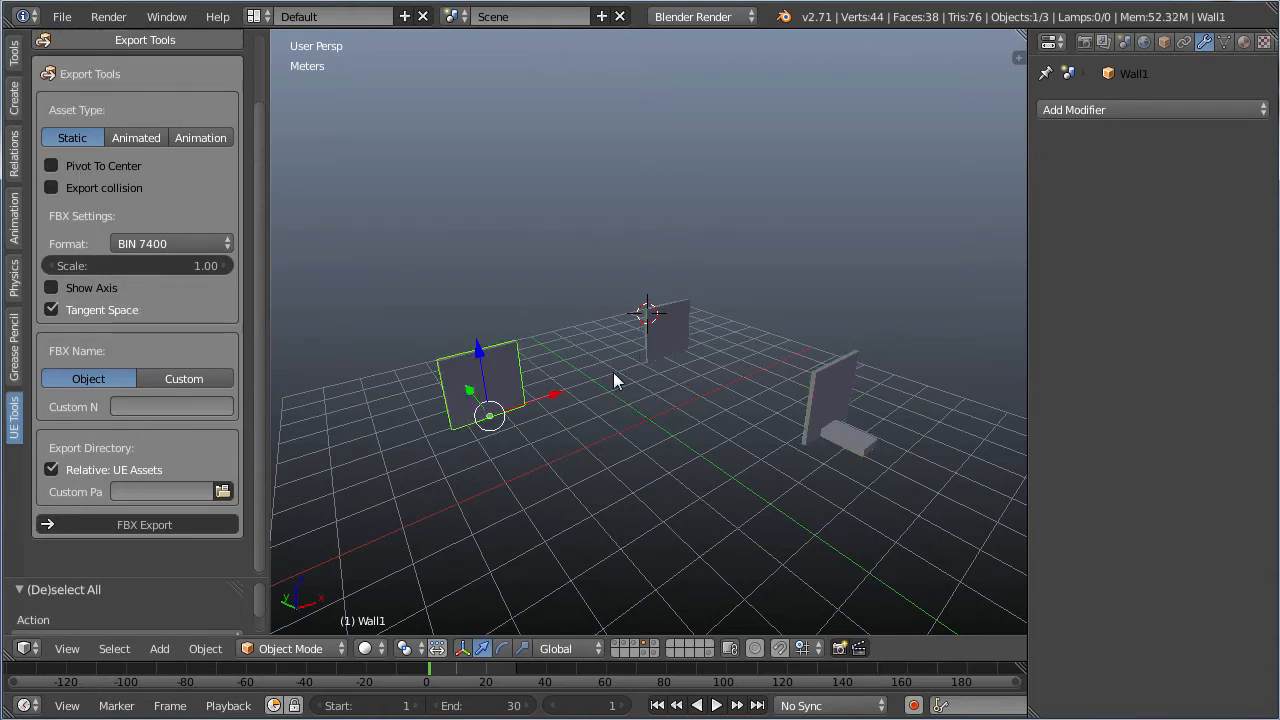
{"action": "right_click", "coordinate": [670, 313], "text": "shift"}
{"action": "right_click", "coordinate": [836, 375], "text": "shift"}
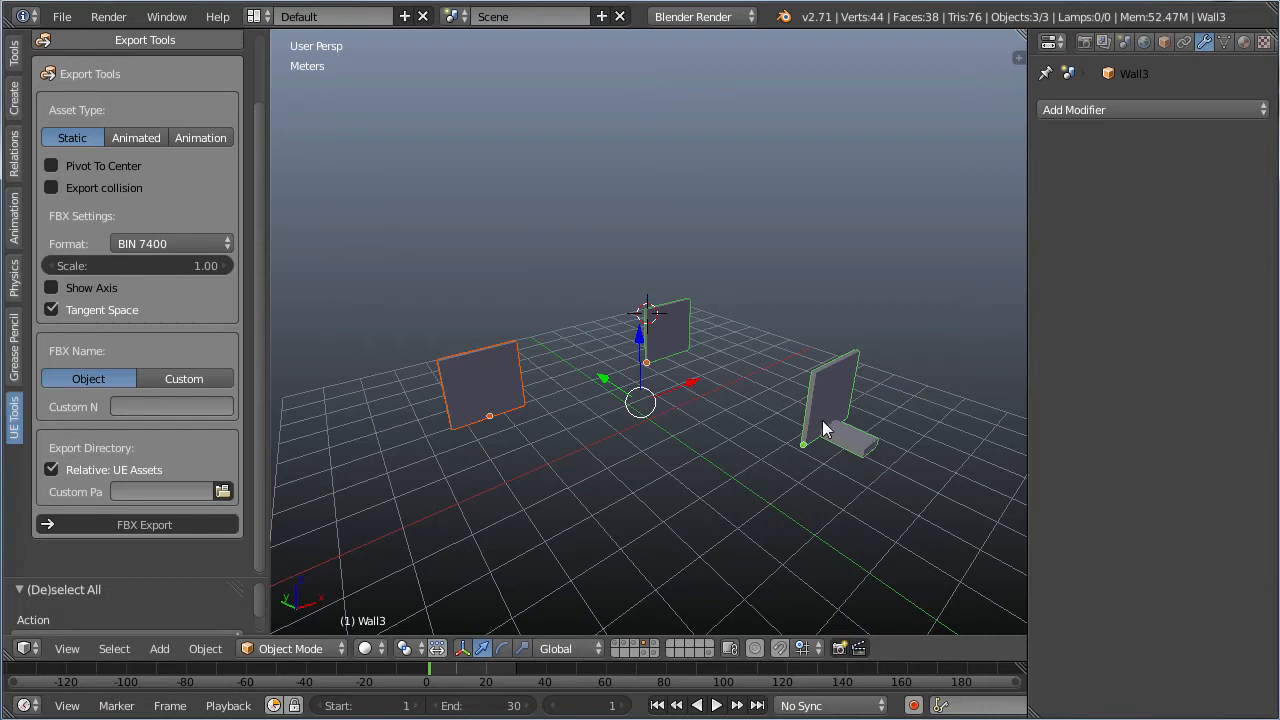
{"action": "left_click", "coordinate": [1165, 42]}
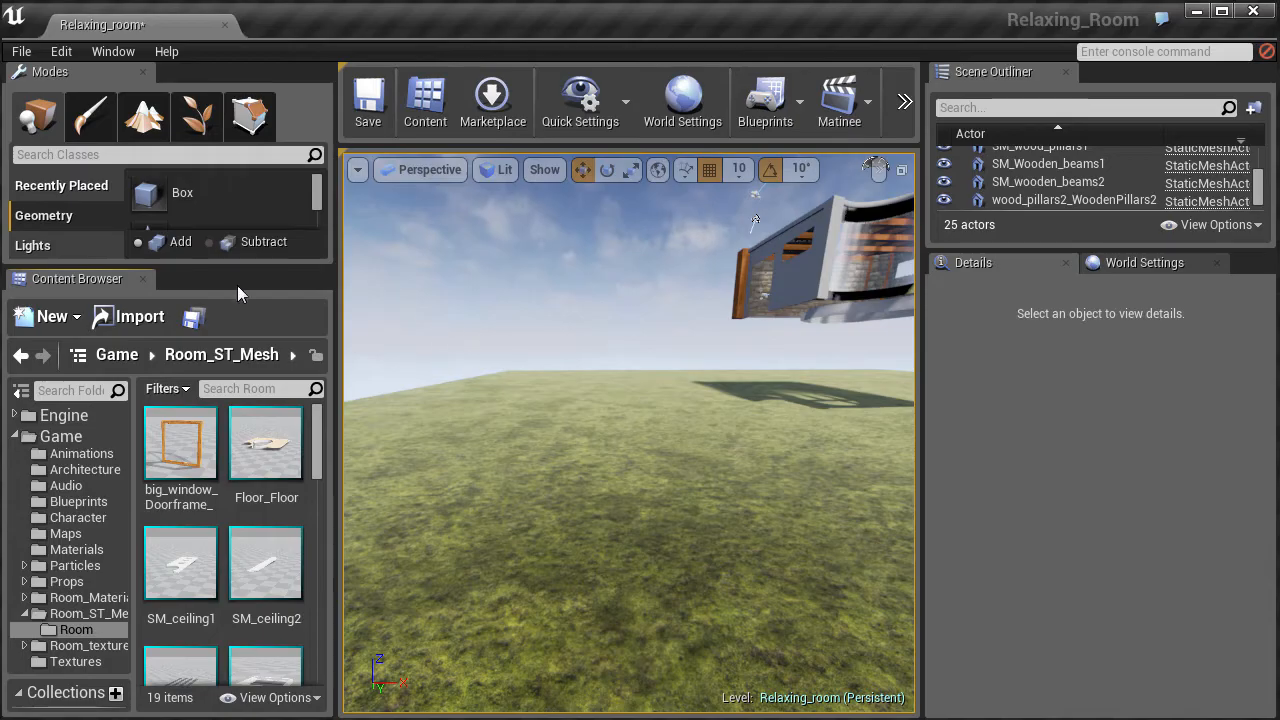
In Unreal Engine, import Wall3.fbx into the Room folder as a static mesh with imported normals and tangents
{"action": "left_click", "coordinate": [140, 316]}
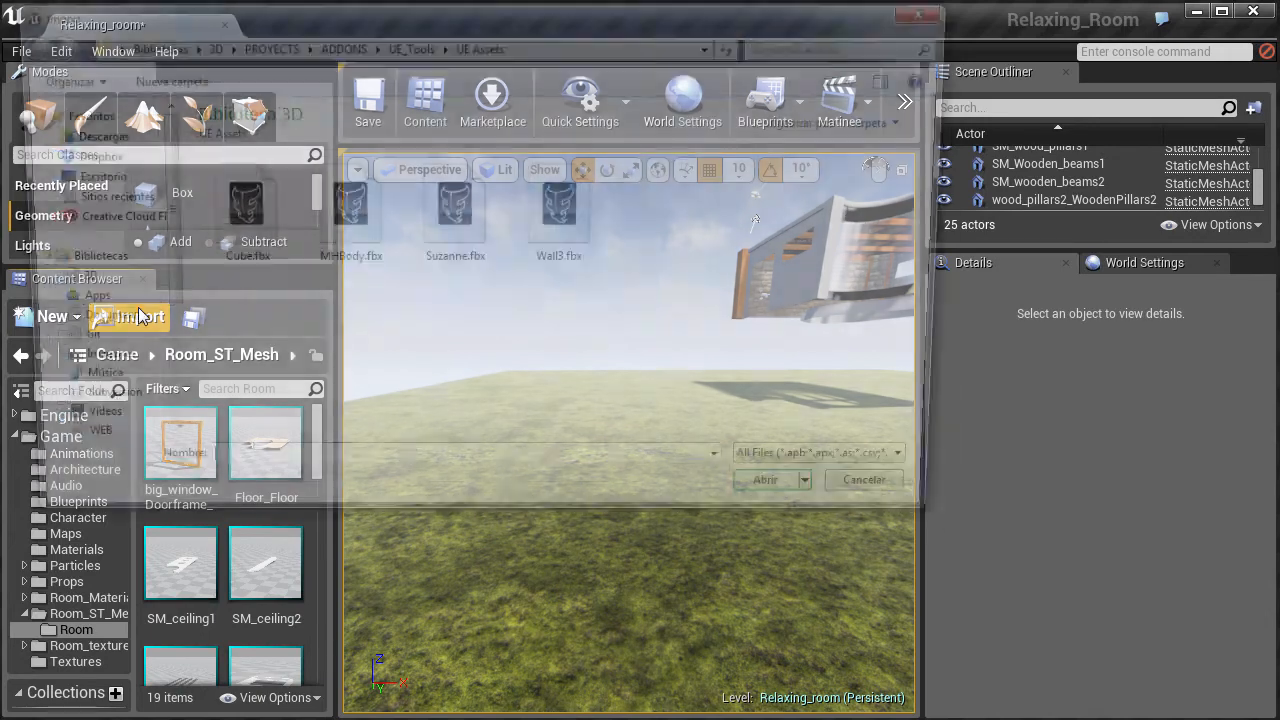
{"action": "left_click", "coordinate": [552, 220]}
{"action": "left_click", "coordinate": [792, 508]}
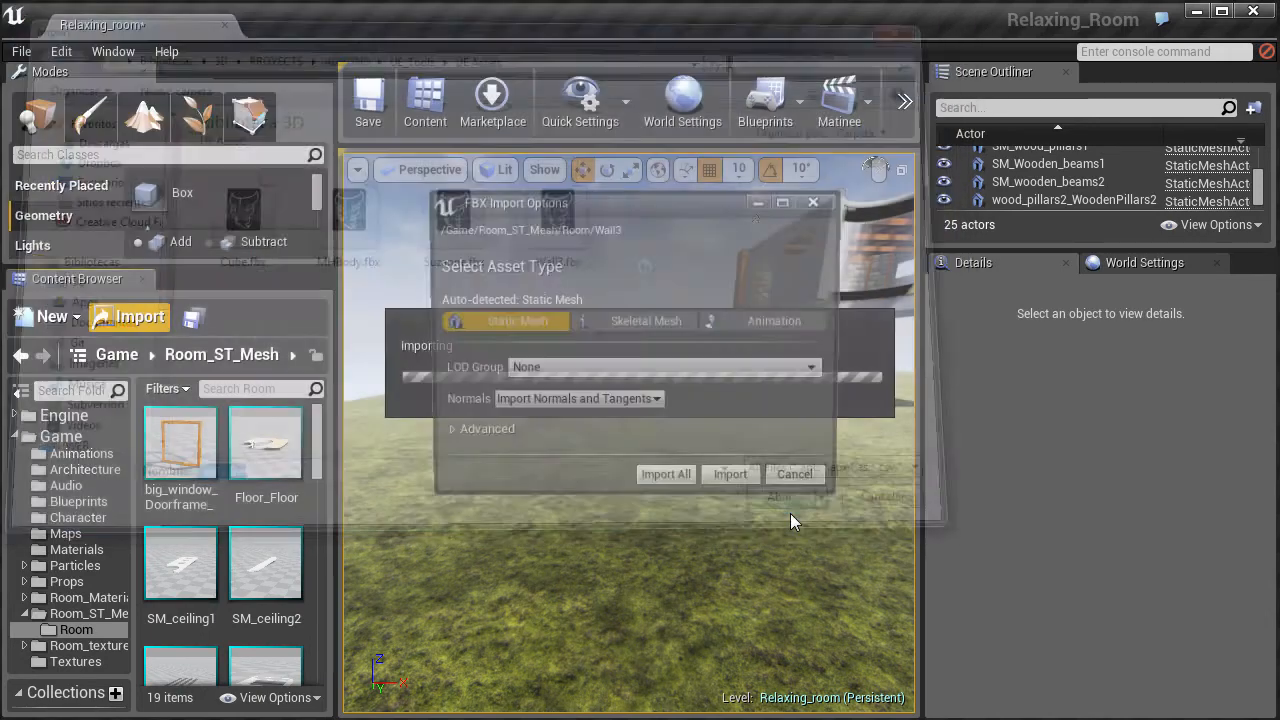
{"action": "left_click", "coordinate": [722, 484]}
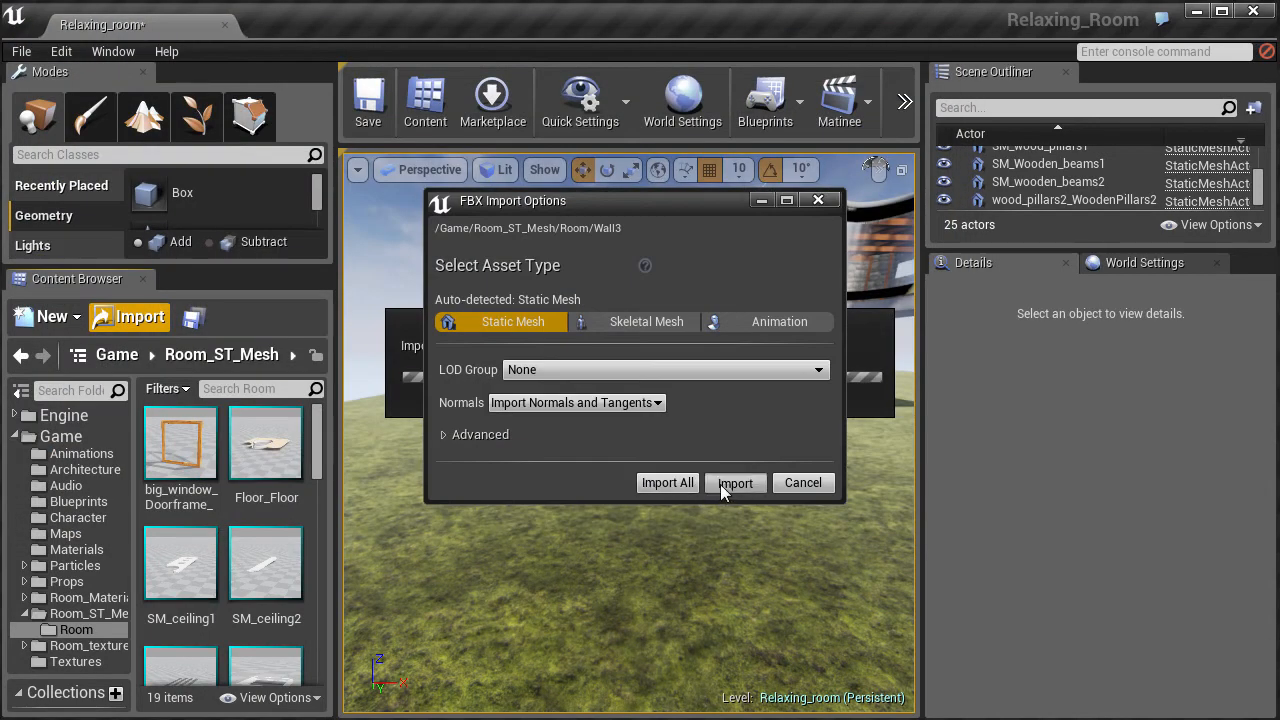
Place the Wall3_Wall2, Wall3_Wall1 and Wall3_Wall3 meshes on the grass in the level, with Wall3_Wall1 placed twice
{"action": "left_click", "coordinate": [180, 490]}
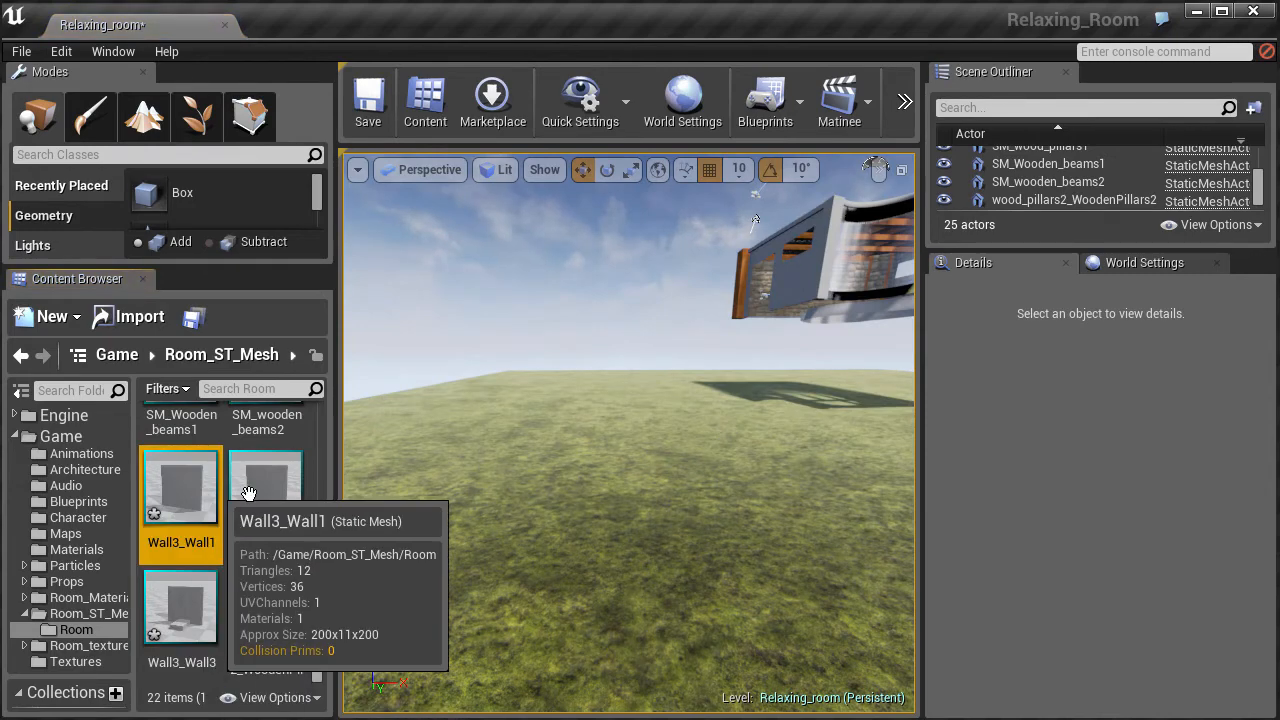
{"action": "left_click", "coordinate": [266, 490]}
{"action": "mouse_move", "coordinate": [315, 649]}
{"action": "left_mouse_down"}
{"action": "mouse_move", "coordinate": [319, 618]}
{"action": "mouse_move", "coordinate": [318, 645]}
{"action": "left_mouse_up"}
{"action": "left_click_drag", "start_coordinate": [255, 517], "coordinate": [466, 543]}
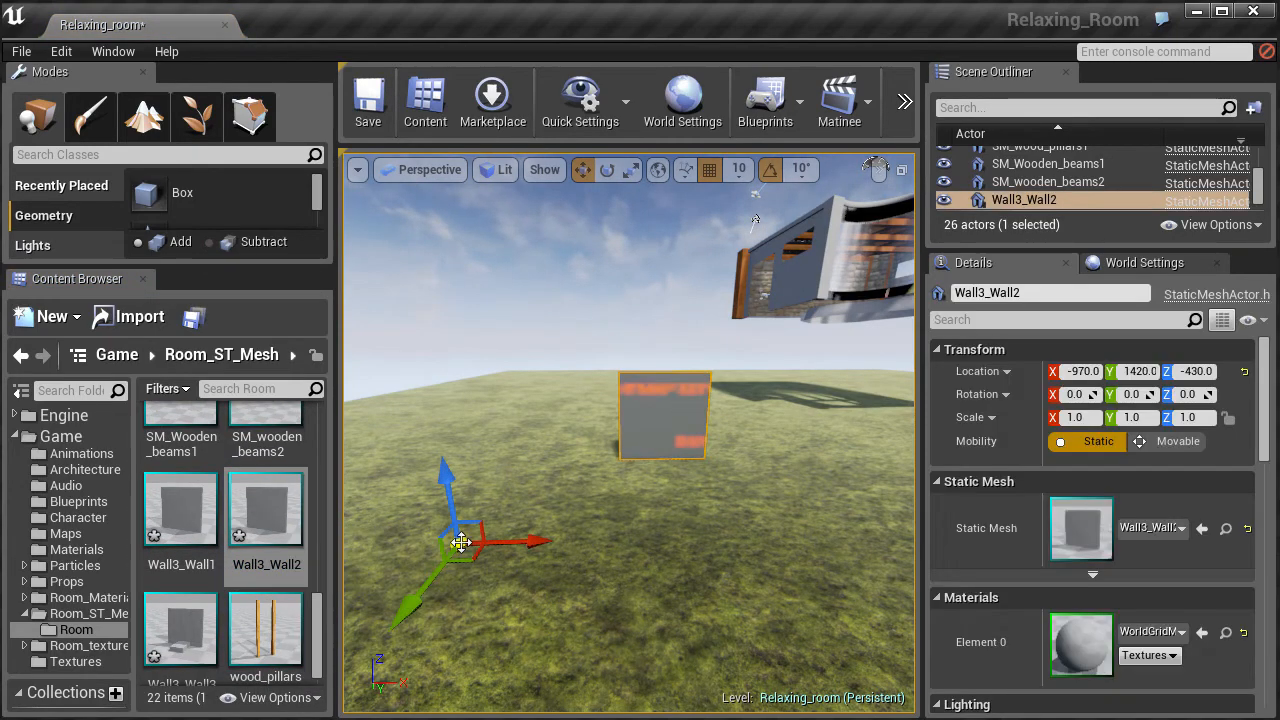
{"action": "left_click_drag", "start_coordinate": [187, 518], "coordinate": [651, 516]}
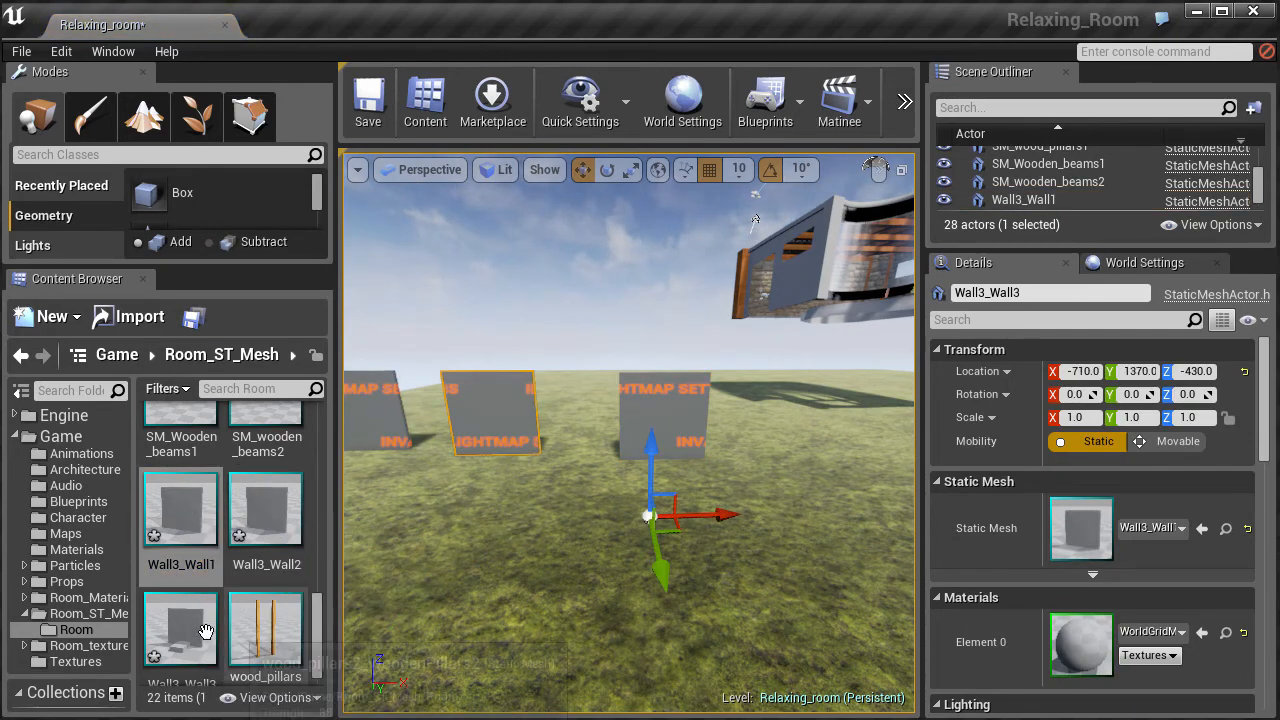
{"action": "left_click_drag", "start_coordinate": [479, 555], "coordinate": [478, 555]}
View the placed walls from another angle, then select all four and delete them from the level
{"action": "right_click_drag", "start_coordinate": [566, 443], "coordinate": [530, 435]}
{"action": "right_click", "coordinate": [580, 437]}
{"action": "left_click", "coordinate": [408, 364]}
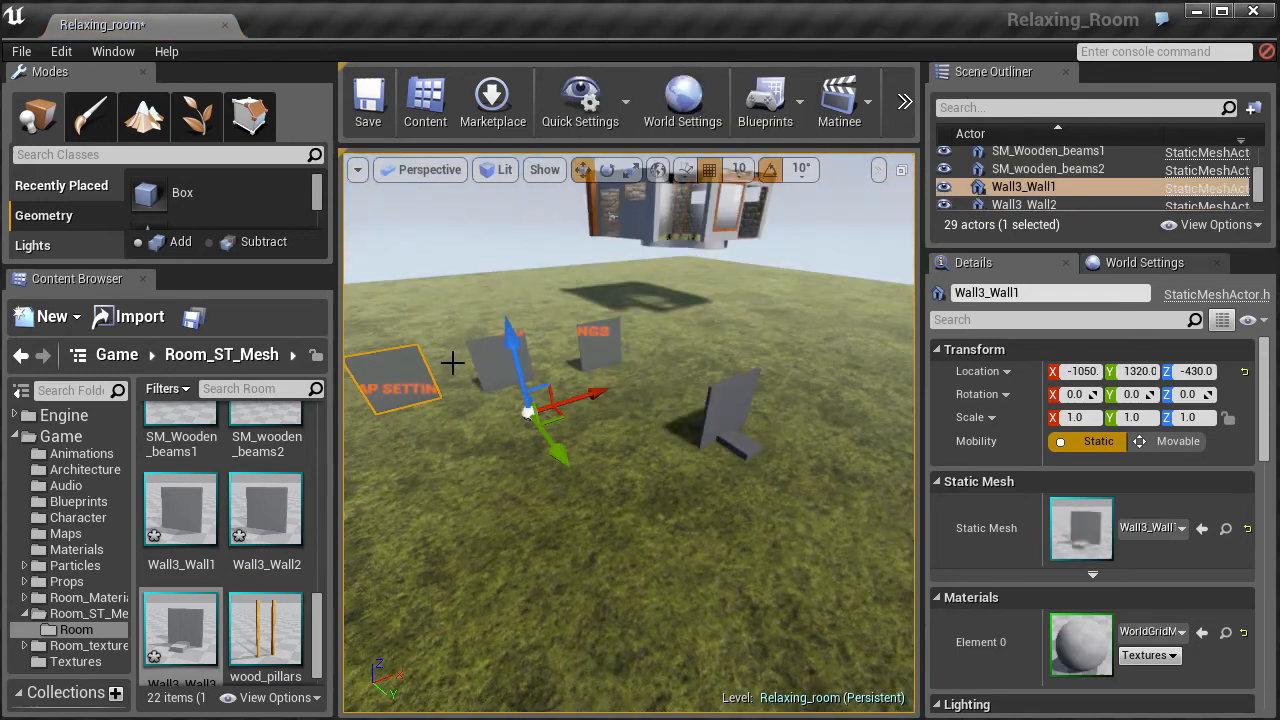
{"action": "left_click", "coordinate": [502, 359], "text": "ctrl"}
{"action": "left_click", "coordinate": [602, 340], "text": "ctrl"}
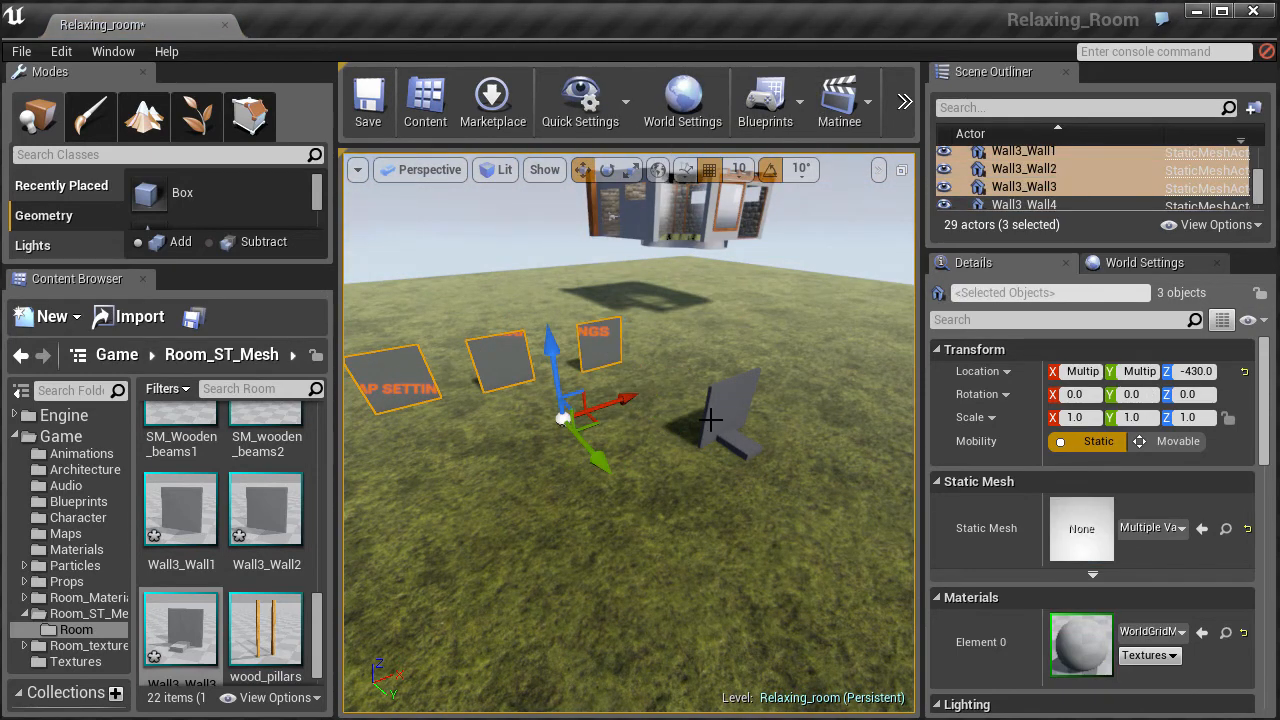
{"action": "left_click", "coordinate": [715, 418], "text": "ctrl"}
{"action": "key", "text": "Delete"}
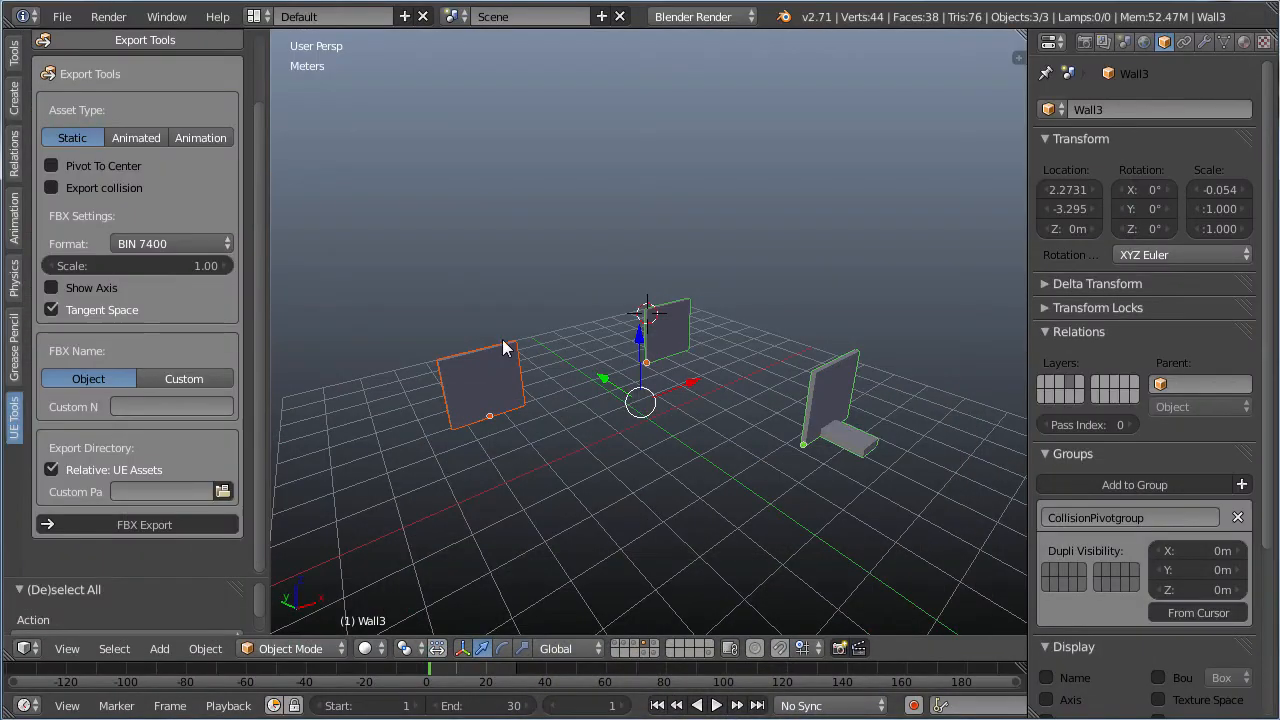
Back in Blender, enable Pivot To Center for the export and show the layer holding the walls' collision objects
{"action": "left_click", "coordinate": [53, 163]}
{"action": "key", "text": "Delete"}
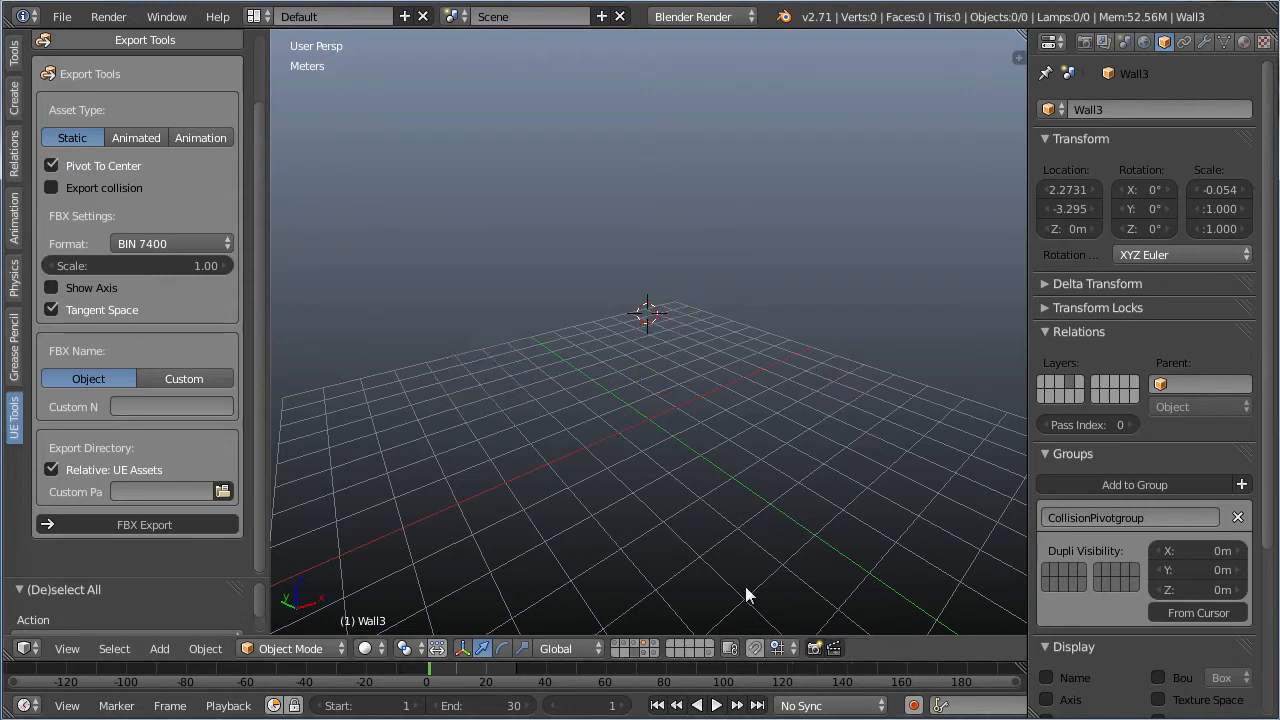
{"action": "left_click", "coordinate": [646, 651]}
Select the collision pieces of Wall3 and Wall2 in turn to check their UCX names
{"action": "right_click", "coordinate": [822, 453]}
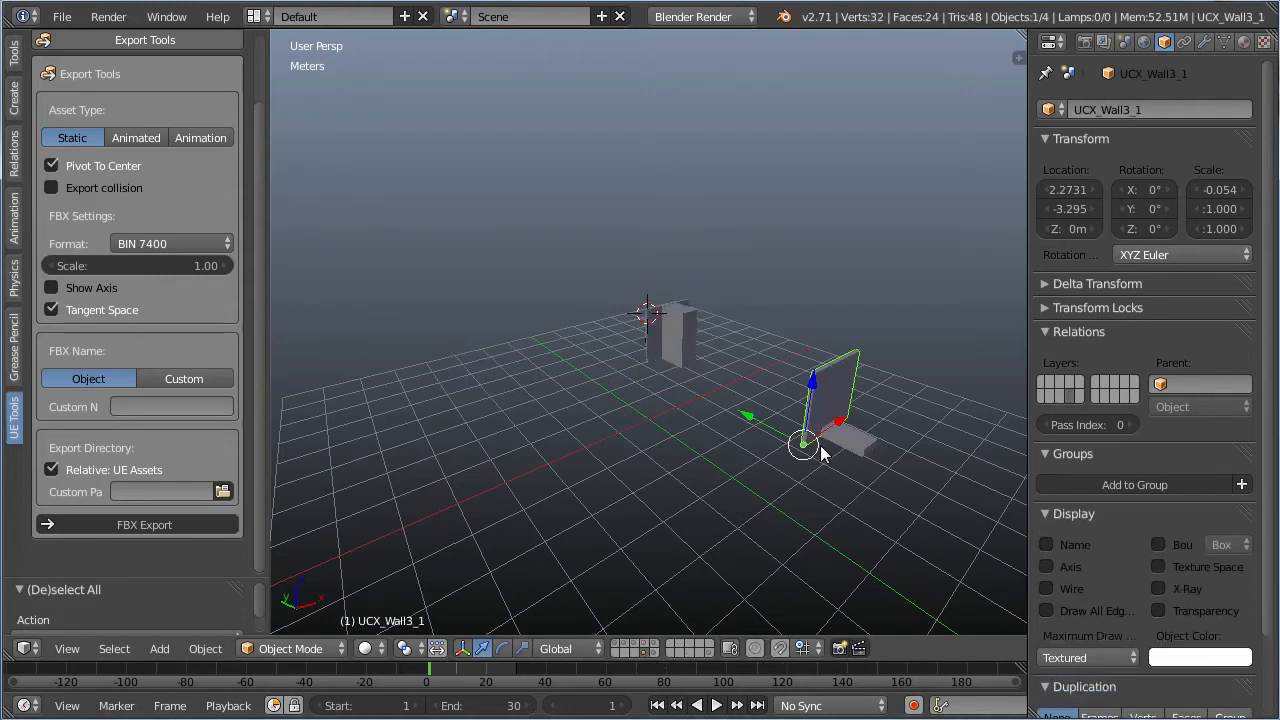
{"action": "right_click", "coordinate": [864, 442]}
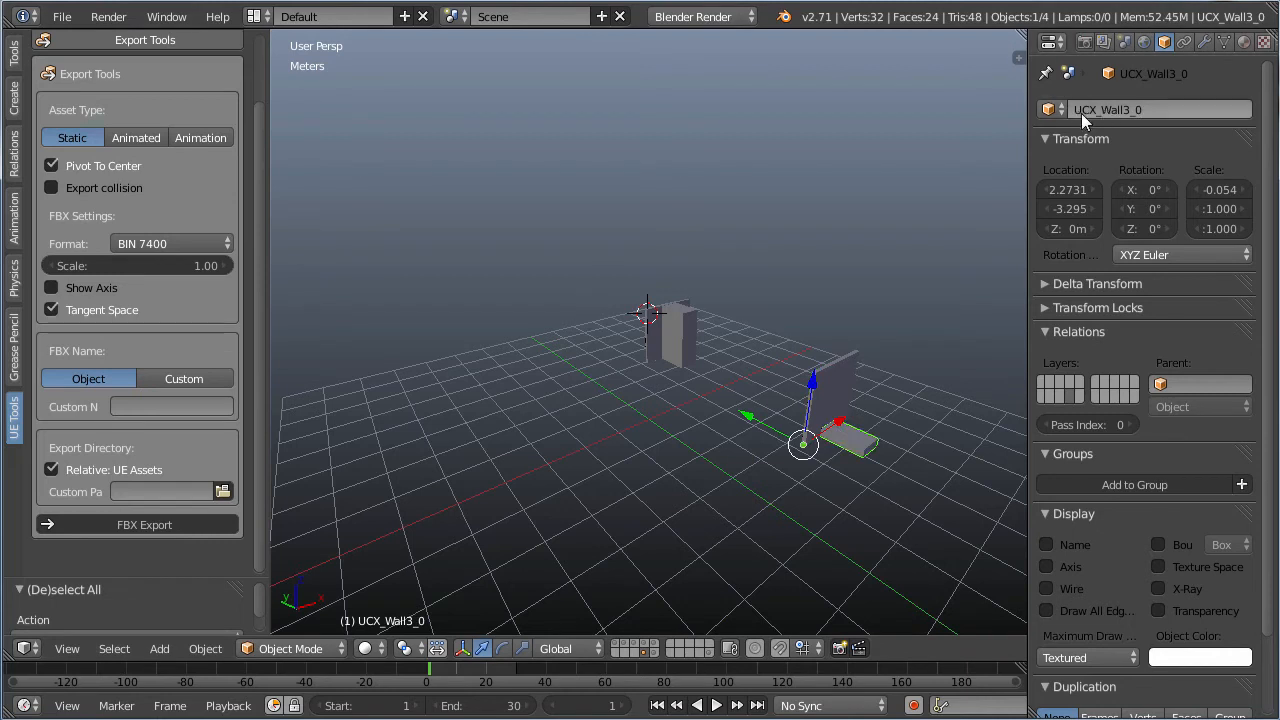
{"action": "right_click", "coordinate": [662, 330]}
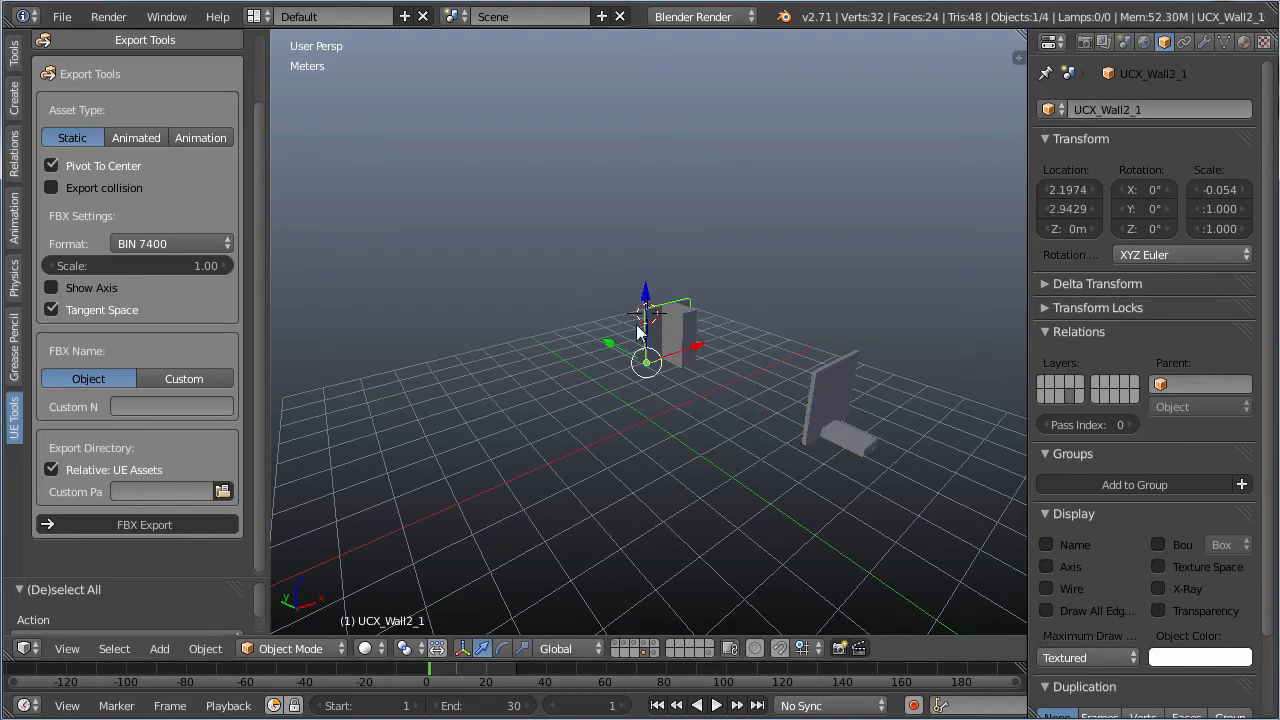
{"action": "right_click", "coordinate": [839, 466]}
{"action": "right_click", "coordinate": [842, 455]}
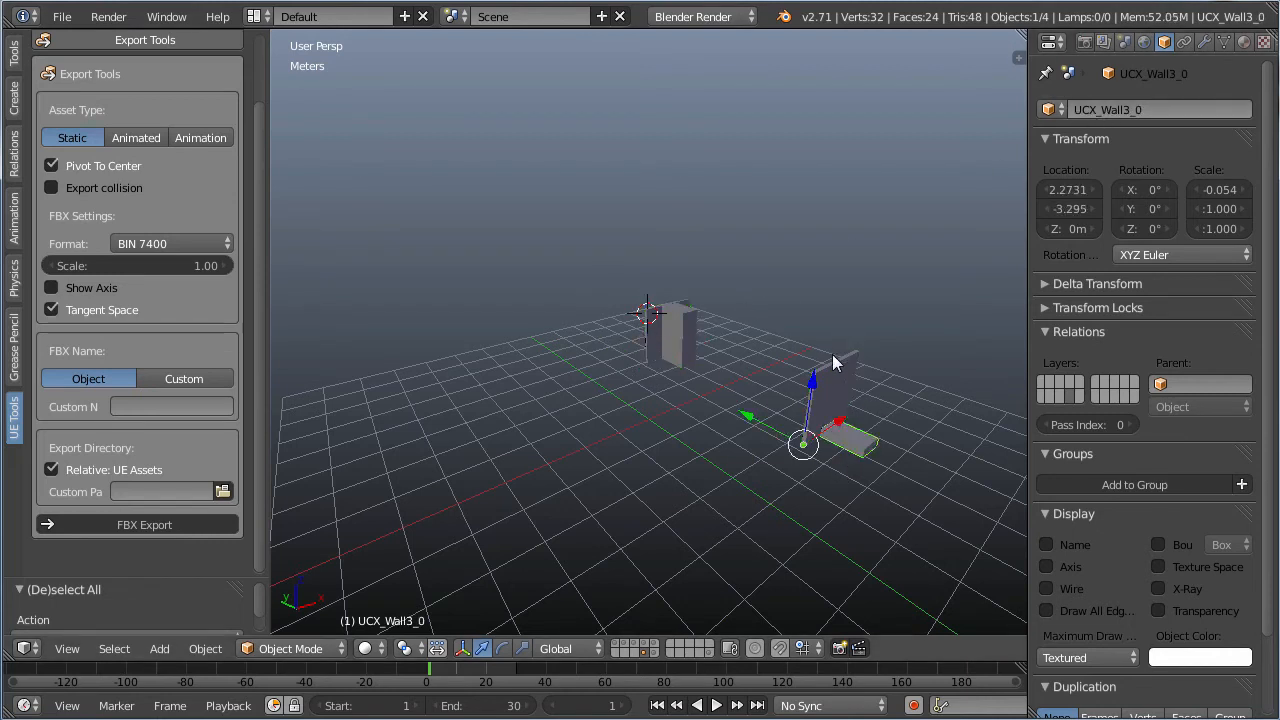
Return to the wall layer, select all three walls, and export them as static FBX files with Pivot To Center and Export collision enabled
{"action": "left_click", "coordinate": [647, 648]}
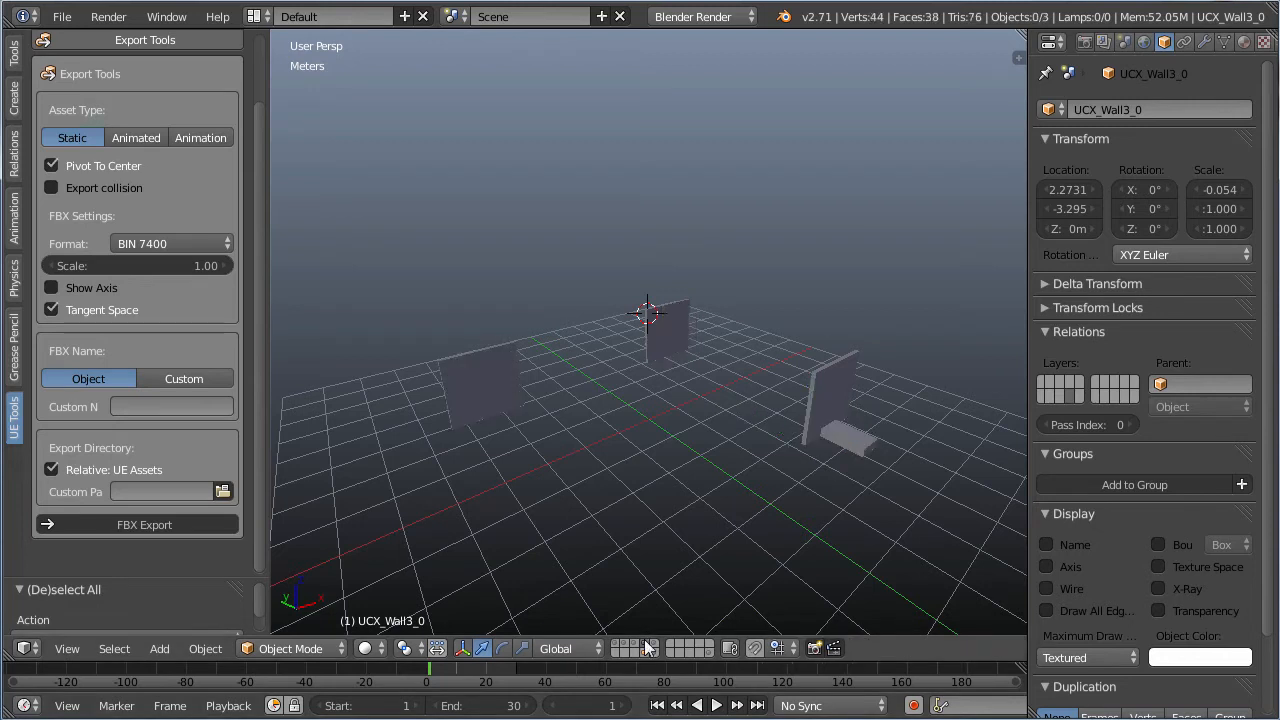
{"action": "right_click", "coordinate": [852, 442]}
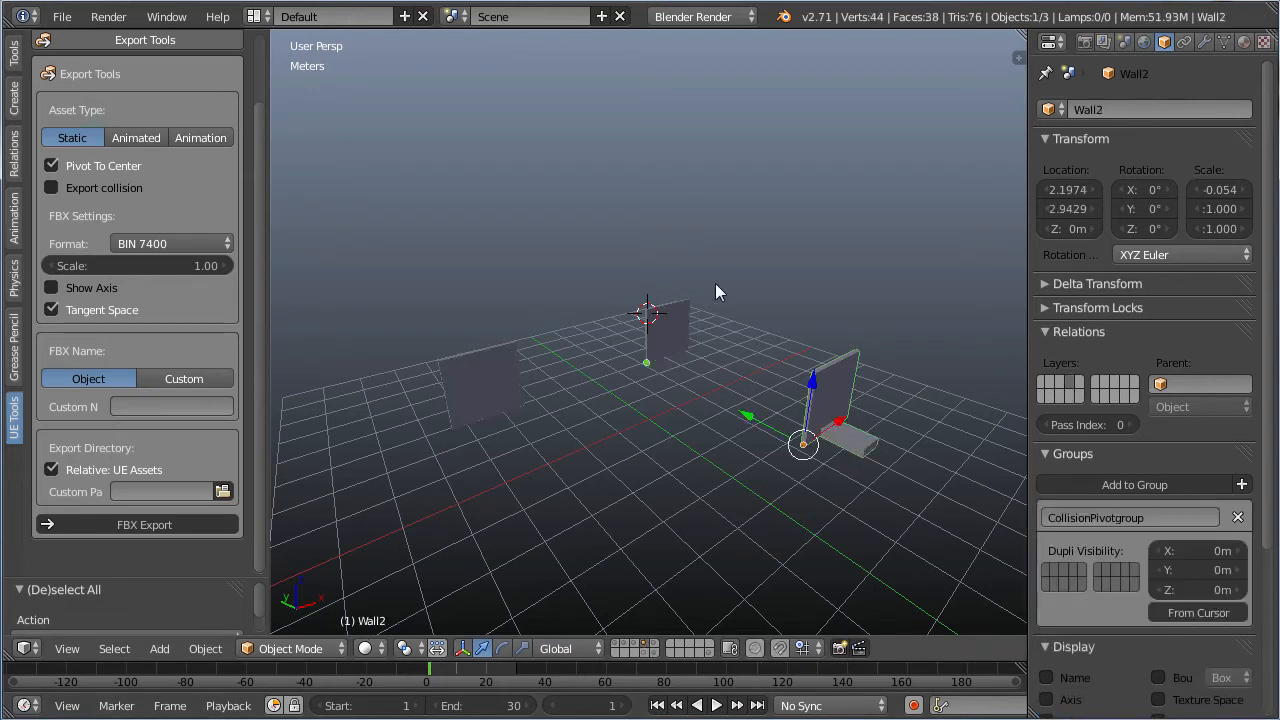
{"action": "right_click", "coordinate": [687, 312], "text": "shift"}
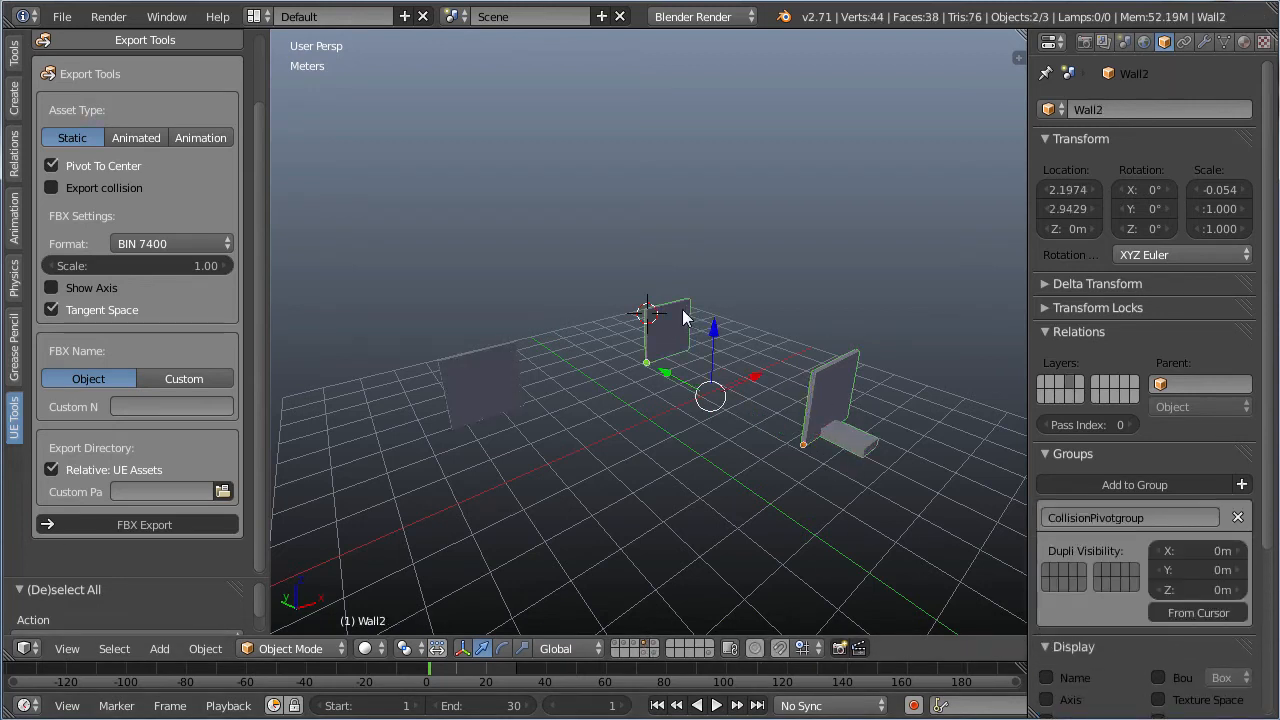
{"action": "right_click", "coordinate": [683, 311], "text": "shift"}
{"action": "right_click", "coordinate": [683, 311], "text": "shift"}
{"action": "right_click", "coordinate": [683, 310], "text": "shift"}
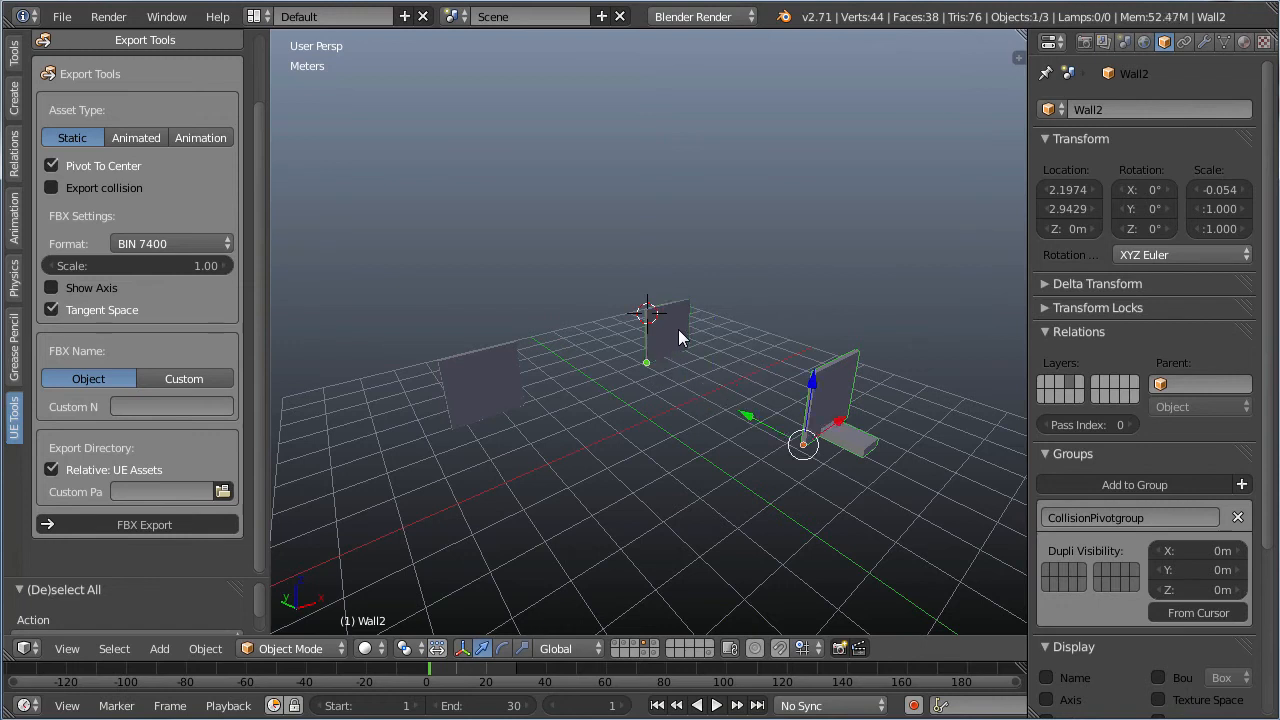
{"action": "right_click", "coordinate": [679, 338], "text": "shift"}
{"action": "right_click", "coordinate": [478, 405], "text": "shift"}
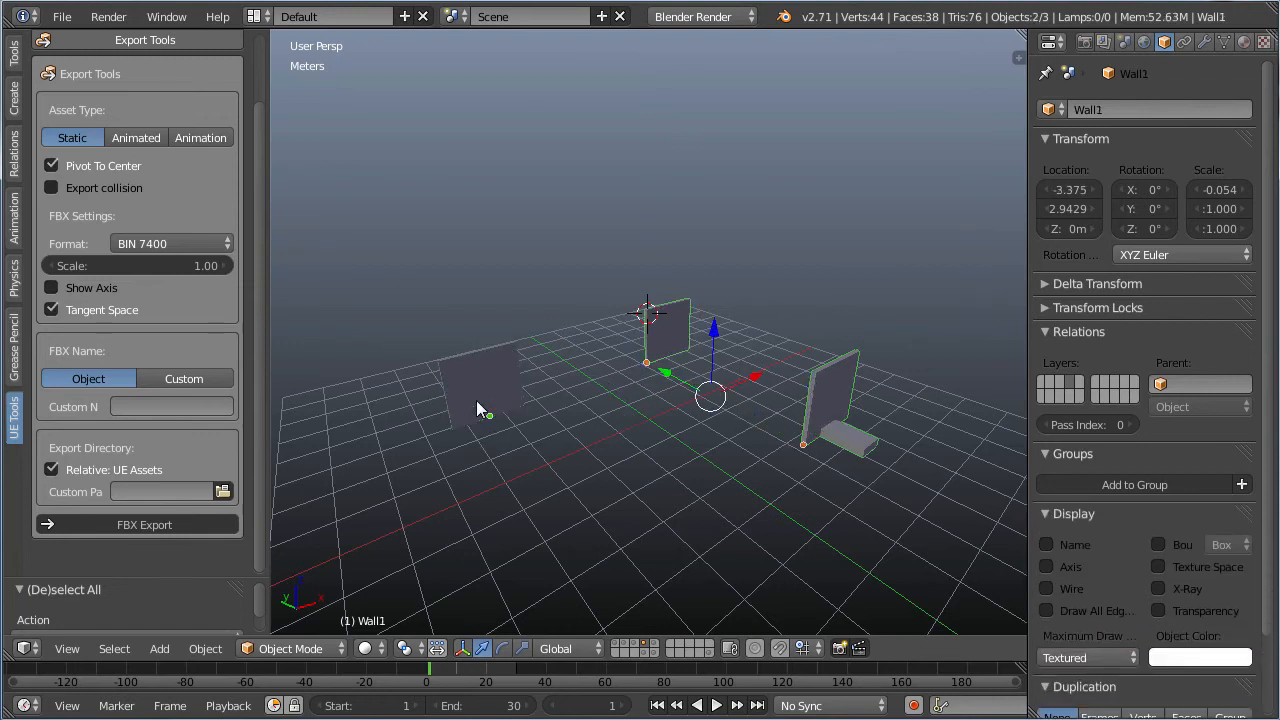
{"action": "right_click", "coordinate": [479, 388], "text": "shift"}
{"action": "right_click", "coordinate": [479, 388], "text": "shift"}
{"action": "right_click", "coordinate": [479, 388], "text": "shift"}
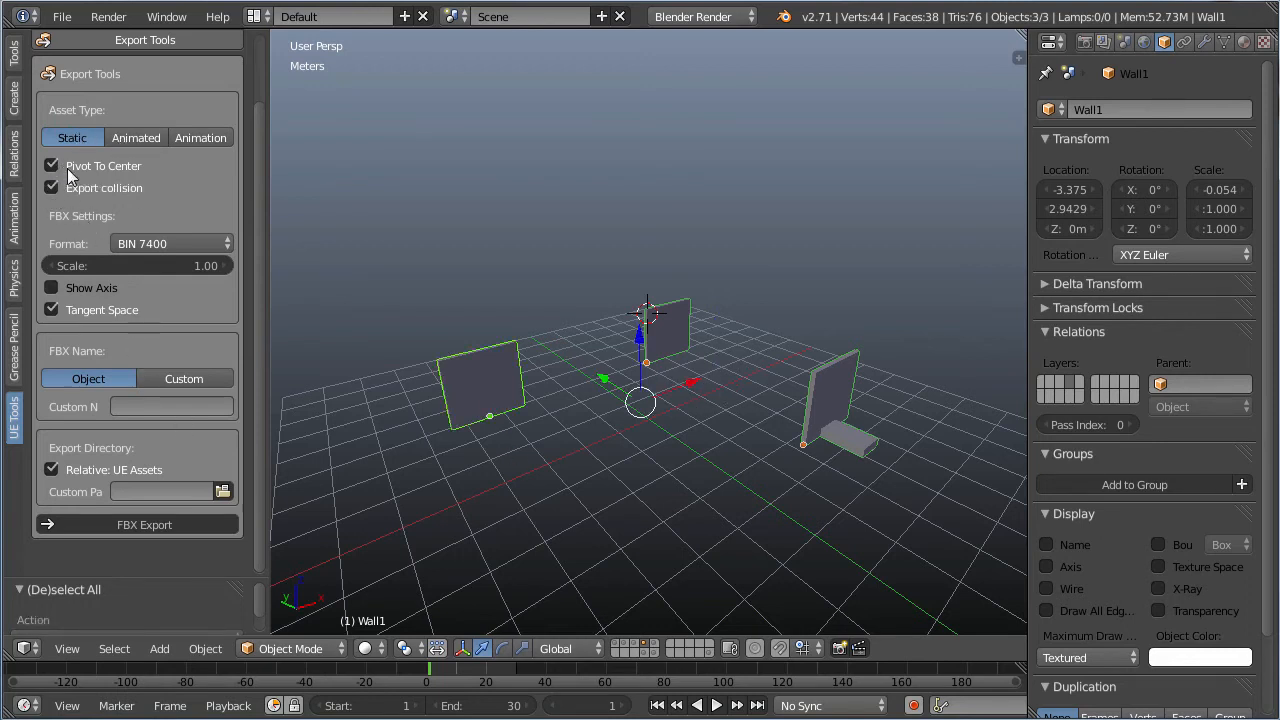
{"action": "left_click", "coordinate": [118, 525]}
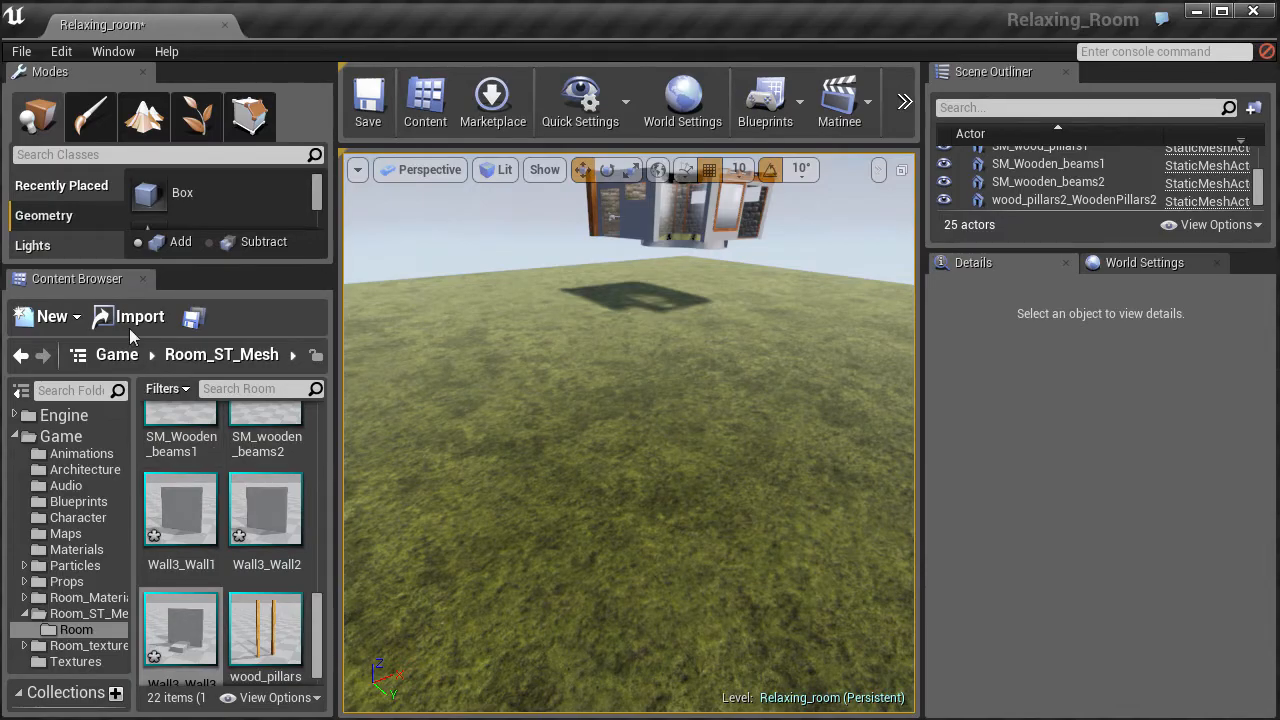
In Unreal Engine, import Wall1.fbx, Wall2.fbx and Wall3.fbx together into the Room folder as static meshes
{"action": "left_click", "coordinate": [138, 317]}
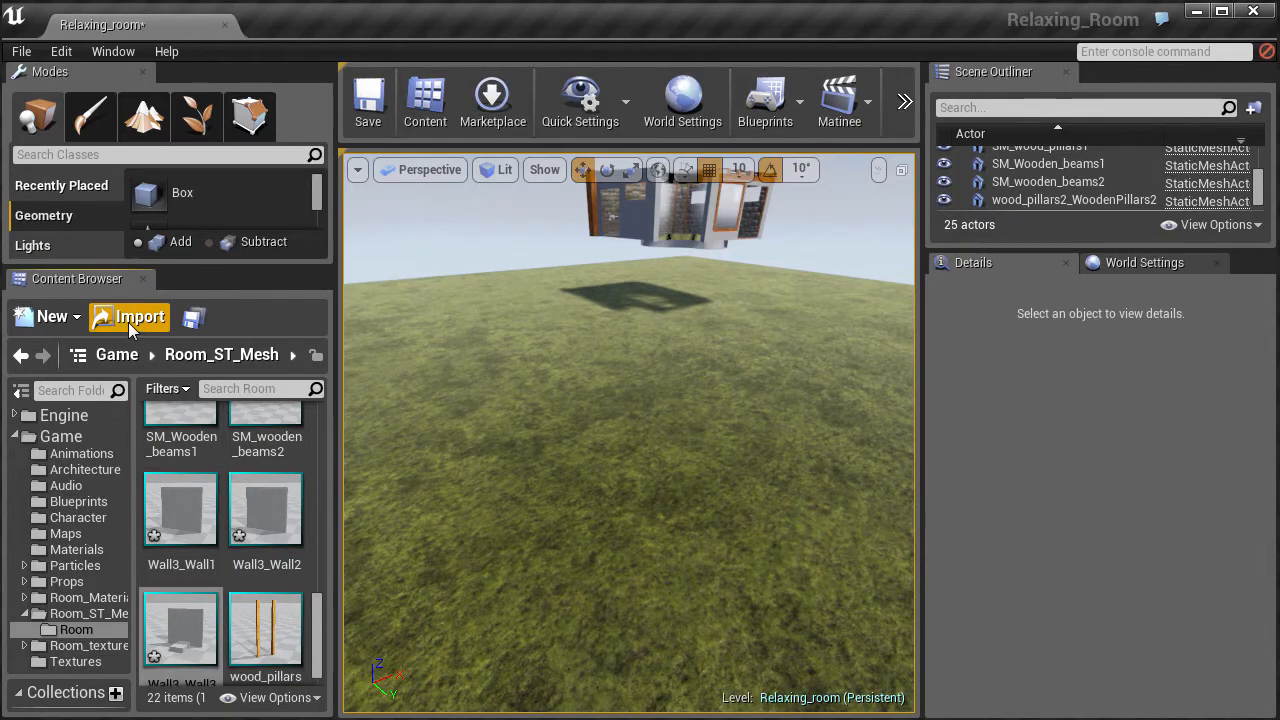
{"action": "left_click_drag", "start_coordinate": [795, 332], "coordinate": [550, 232]}
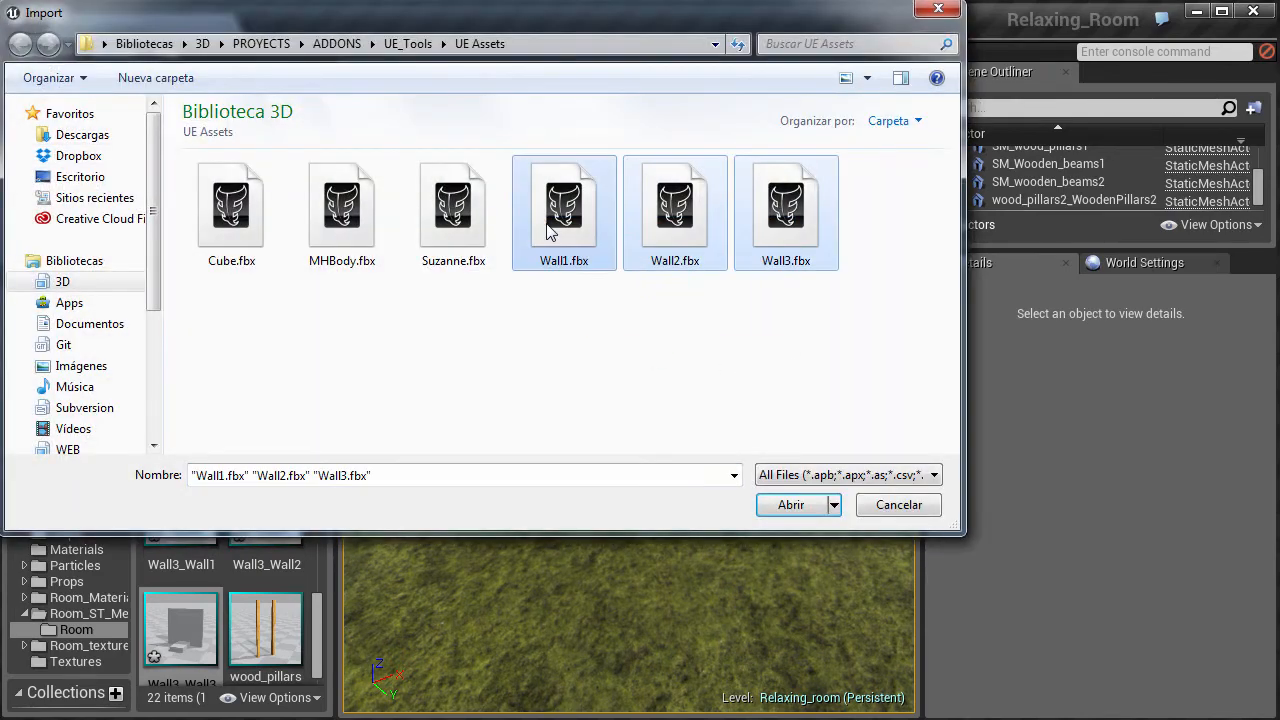
{"action": "left_click", "coordinate": [786, 505]}
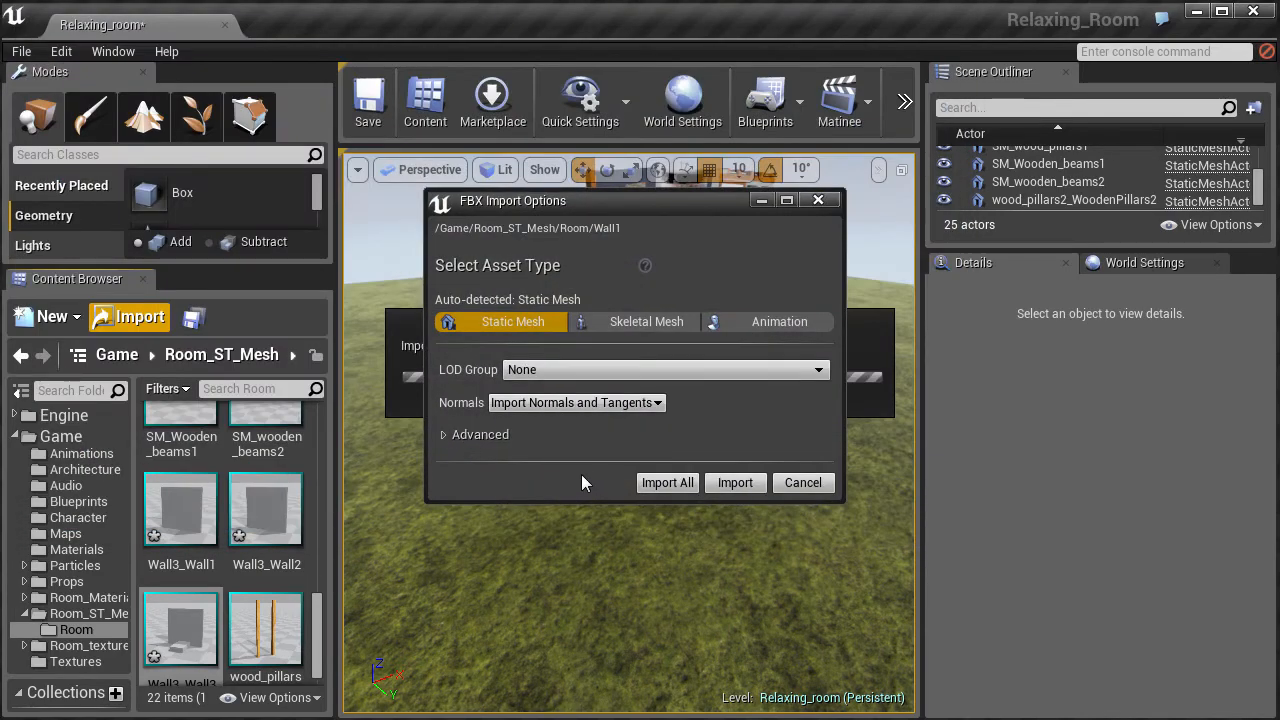
{"action": "left_click", "coordinate": [665, 483]}
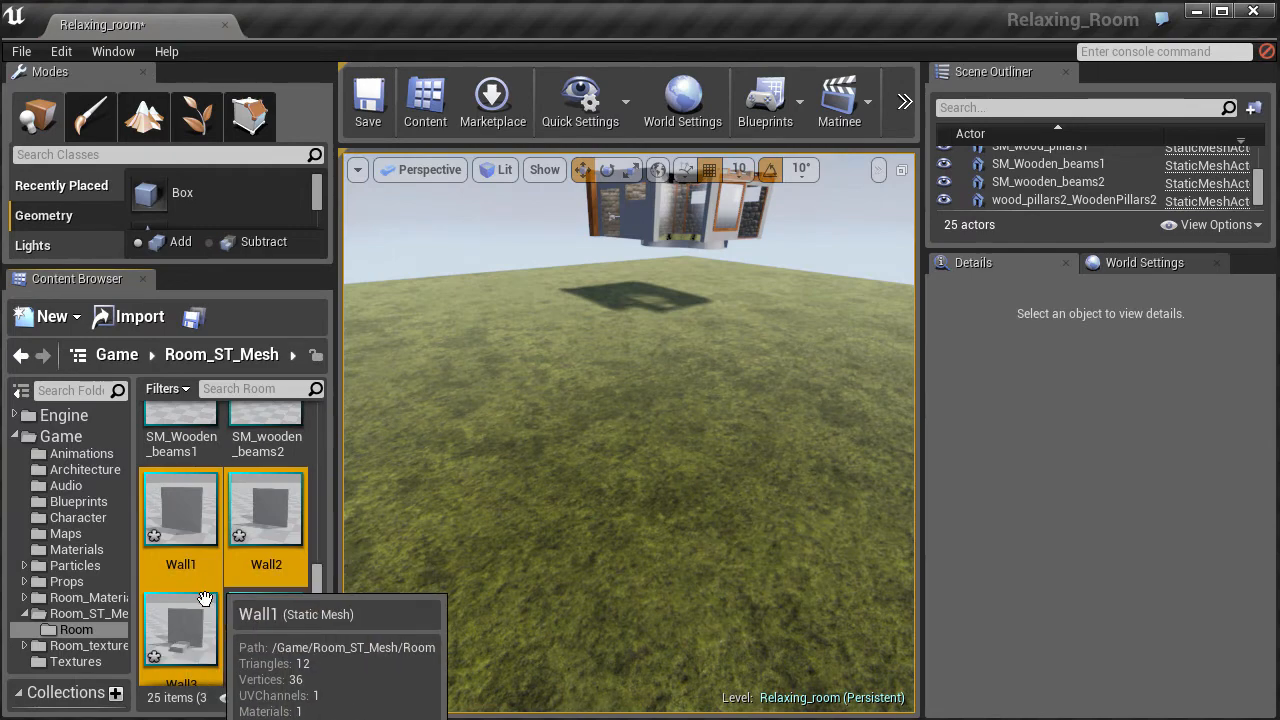
Place the newly imported Wall3 and Wall2 meshes next to each other on the grass in the level
{"action": "scroll", "coordinate": [320, 610], "scroll_direction": "down", "scroll_amount": 1}
{"action": "scroll", "coordinate": [322, 600], "scroll_direction": "up", "scroll_amount": 1}
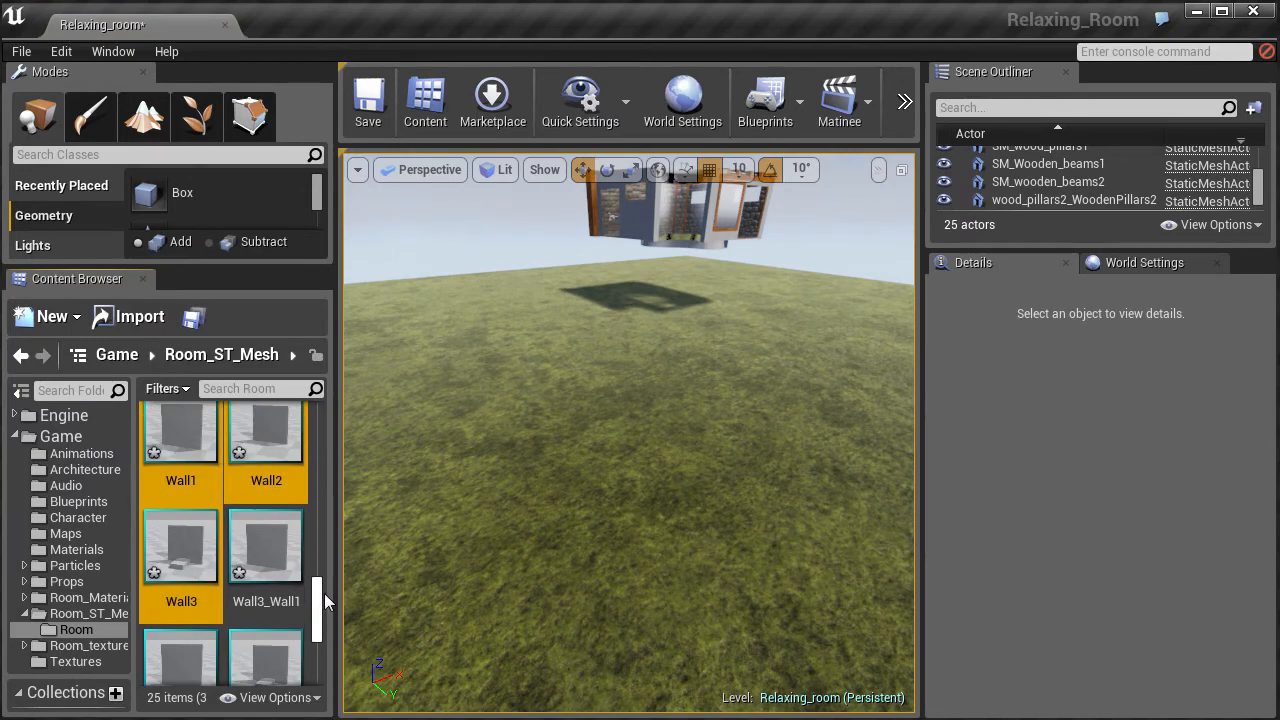
{"action": "left_click", "coordinate": [195, 465]}
{"action": "left_click_drag", "start_coordinate": [178, 593], "coordinate": [515, 520]}
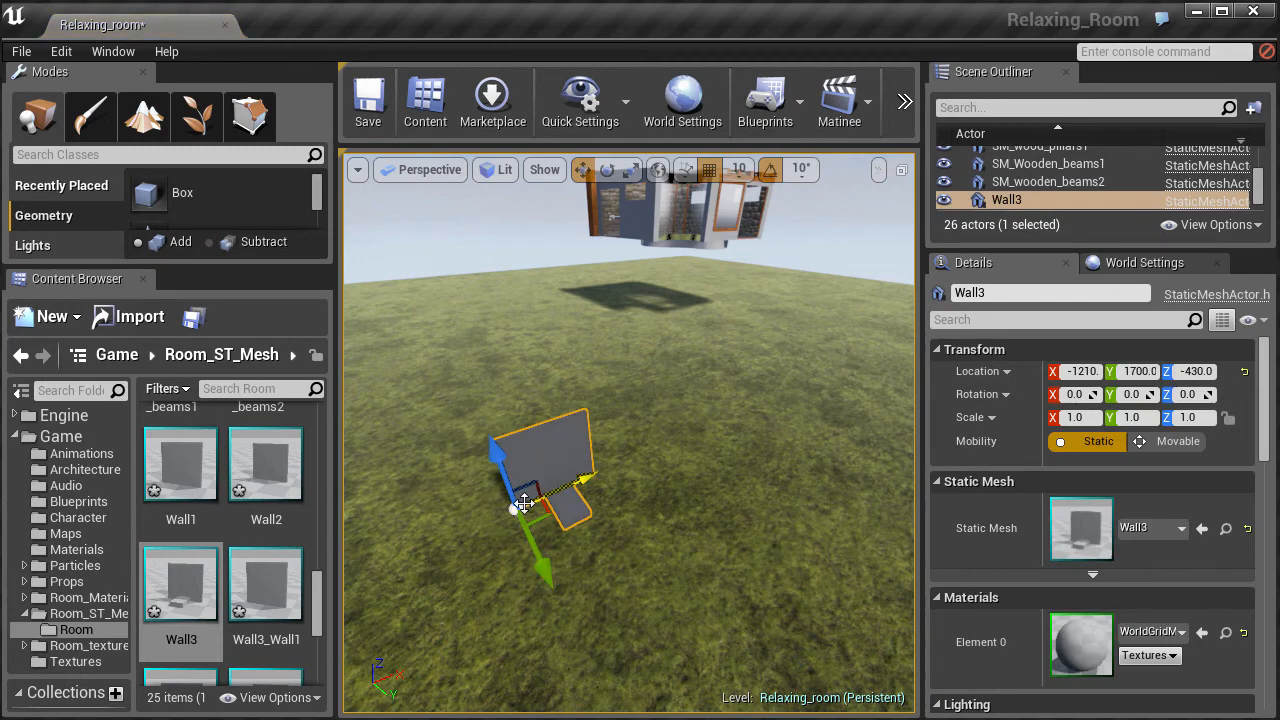
{"action": "left_click_drag", "start_coordinate": [266, 463], "coordinate": [424, 505]}
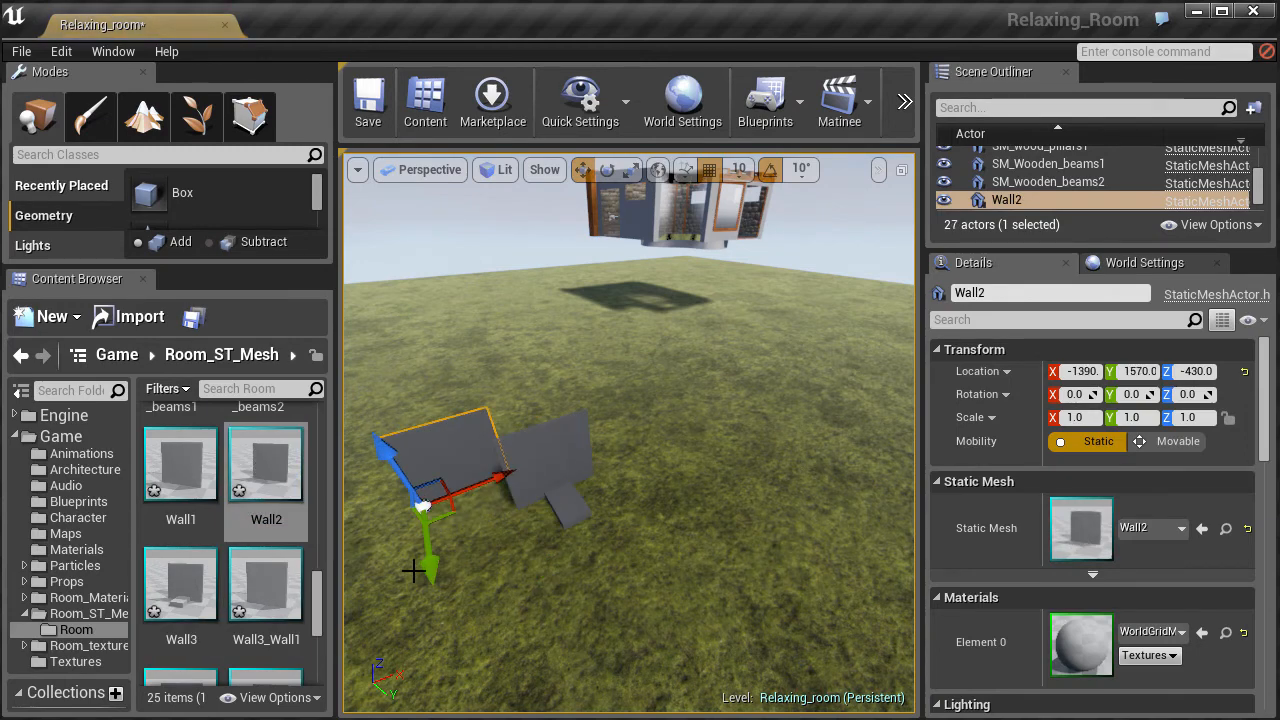
Place Wall1 on the grass, and delete all the wall meshes placed in the level
{"action": "left_click_drag", "start_coordinate": [181, 470], "coordinate": [684, 433]}
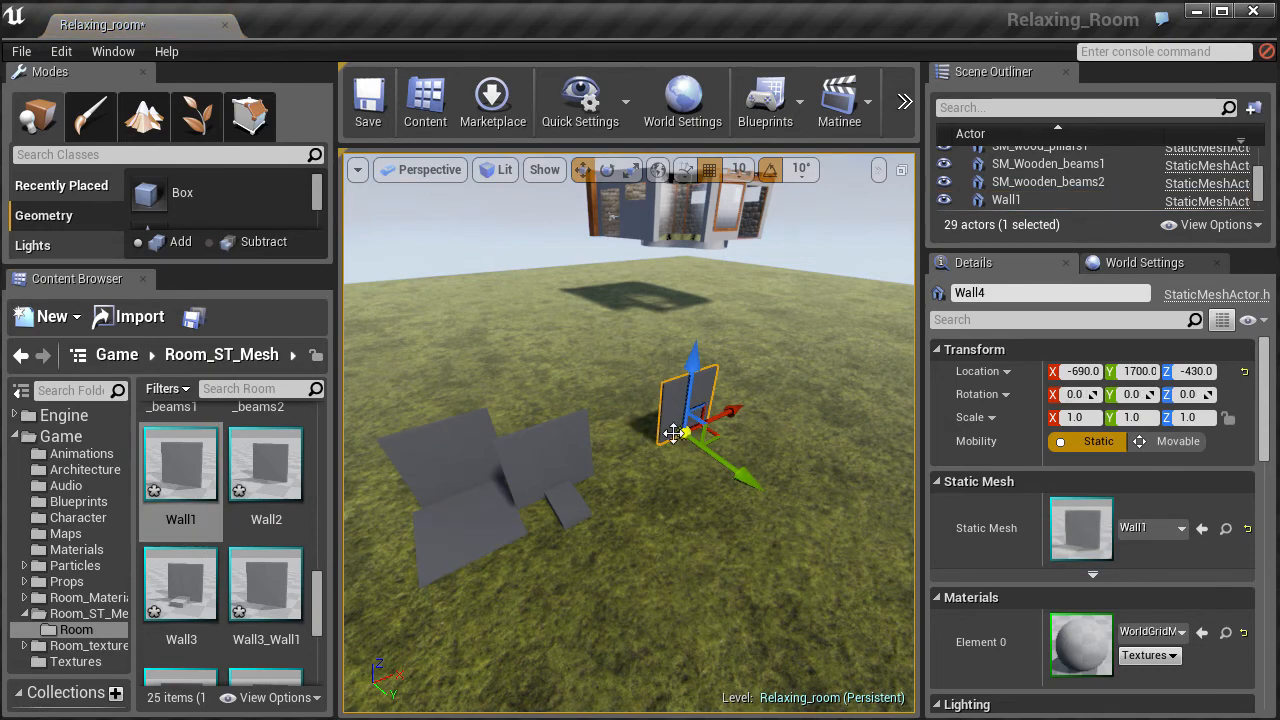
{"action": "left_click", "coordinate": [491, 523]}
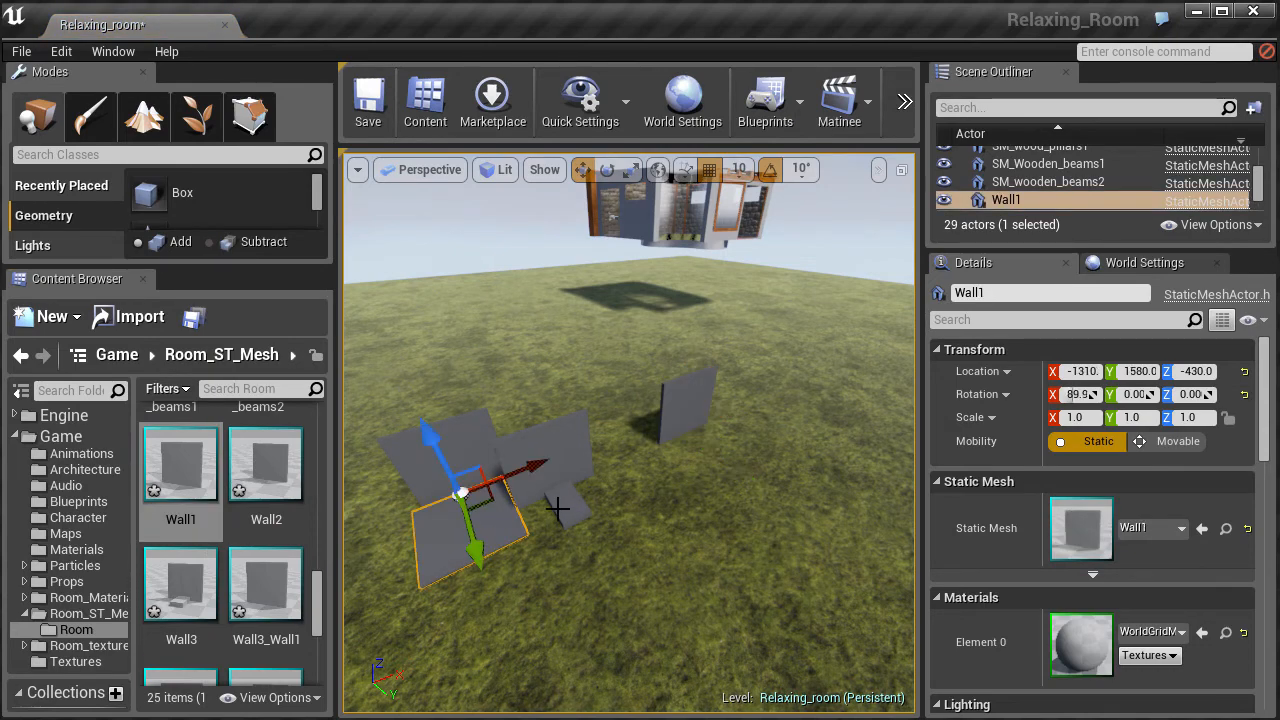
{"action": "key", "text": "Delete"}
{"action": "left_click", "coordinate": [516, 466]}
{"action": "key", "text": "Delete"}
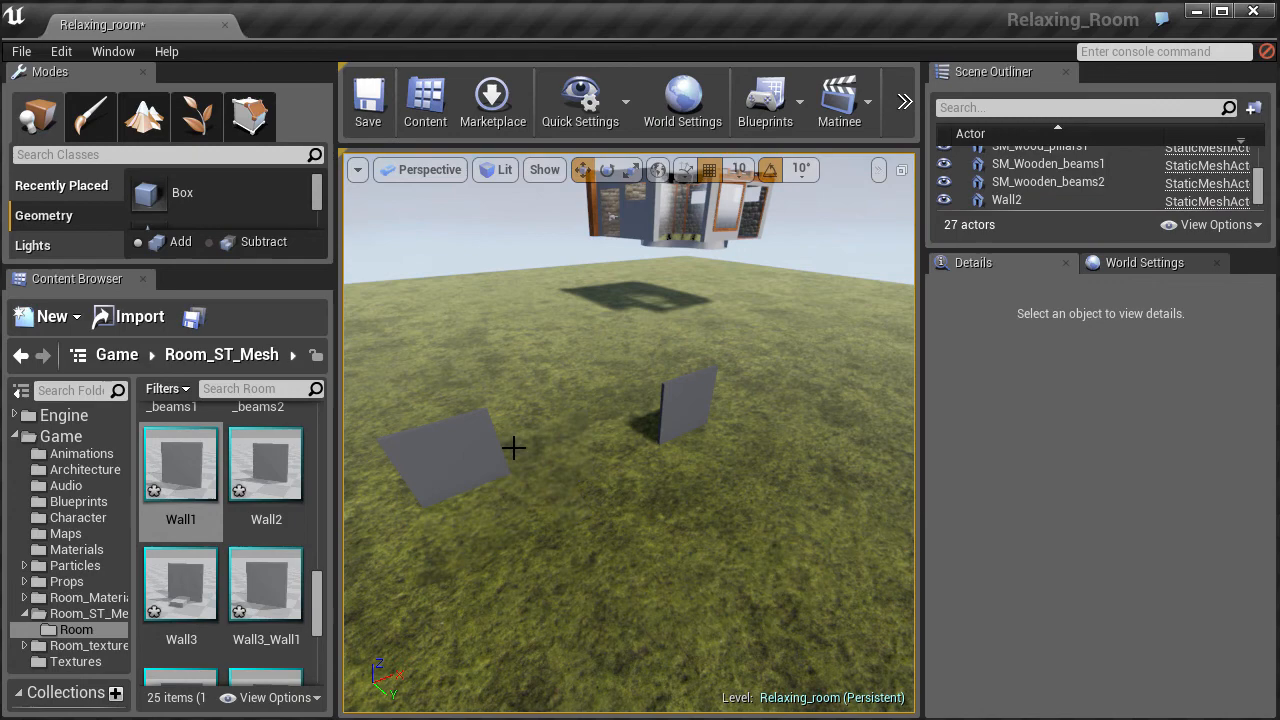
{"action": "left_click", "coordinate": [670, 417]}
{"action": "key", "text": "Delete"}
{"action": "left_click", "coordinate": [483, 462]}
{"action": "key", "text": "Delete"}
{"action": "left_click_drag", "start_coordinate": [181, 470], "coordinate": [471, 409]}
{"action": "key", "text": "Delete"}
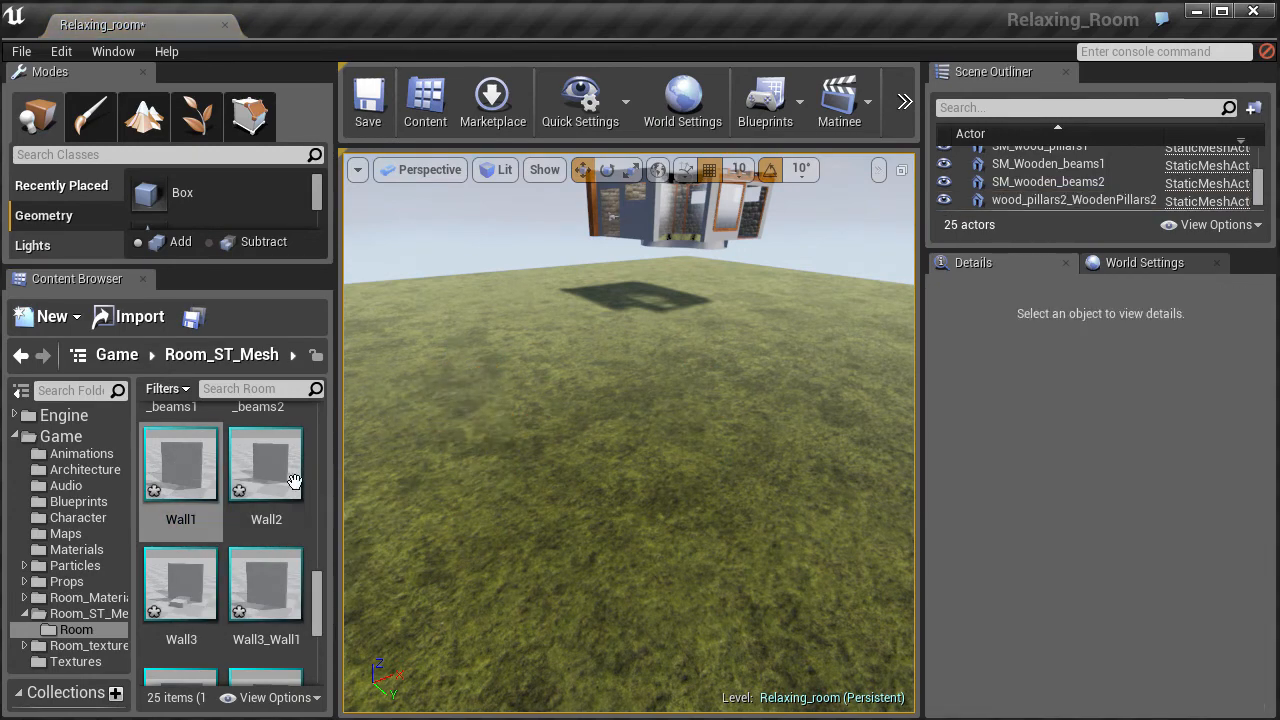
Open the Wall3 mesh and display its collision to inspect how it follows the wall and its ledge
{"action": "double_click", "coordinate": [180, 590]}
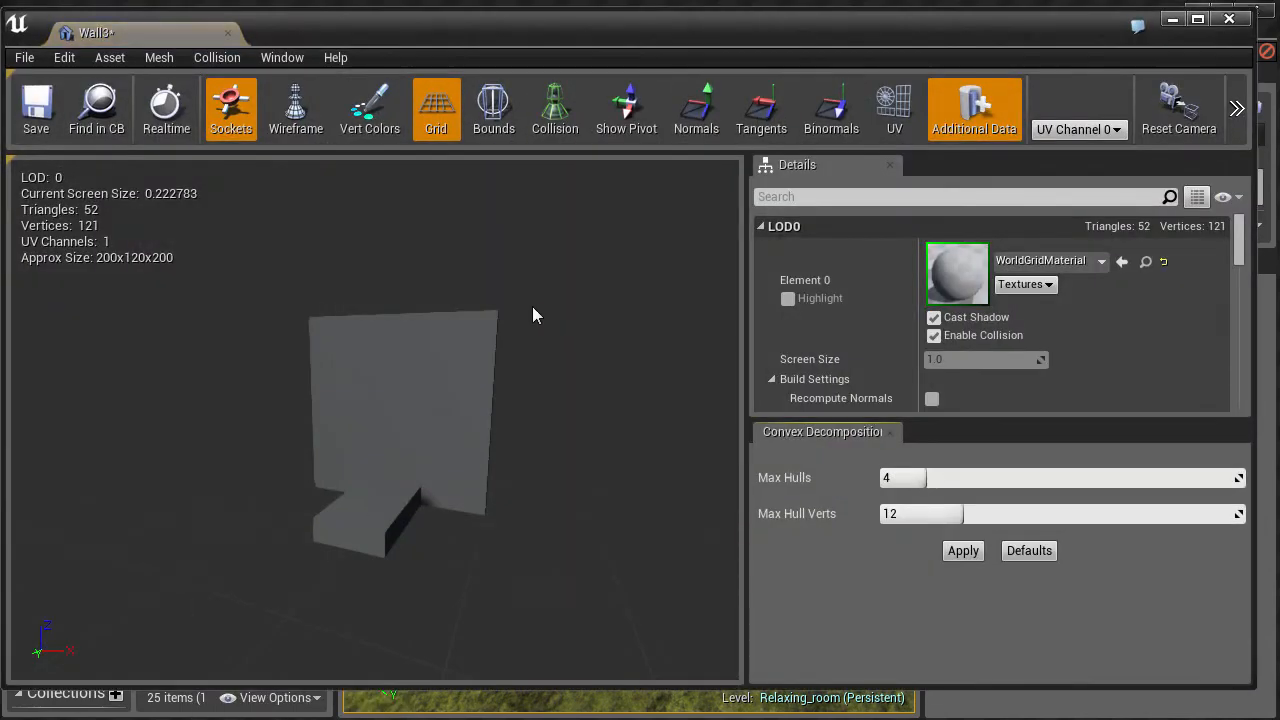
{"action": "left_click", "coordinate": [555, 108]}
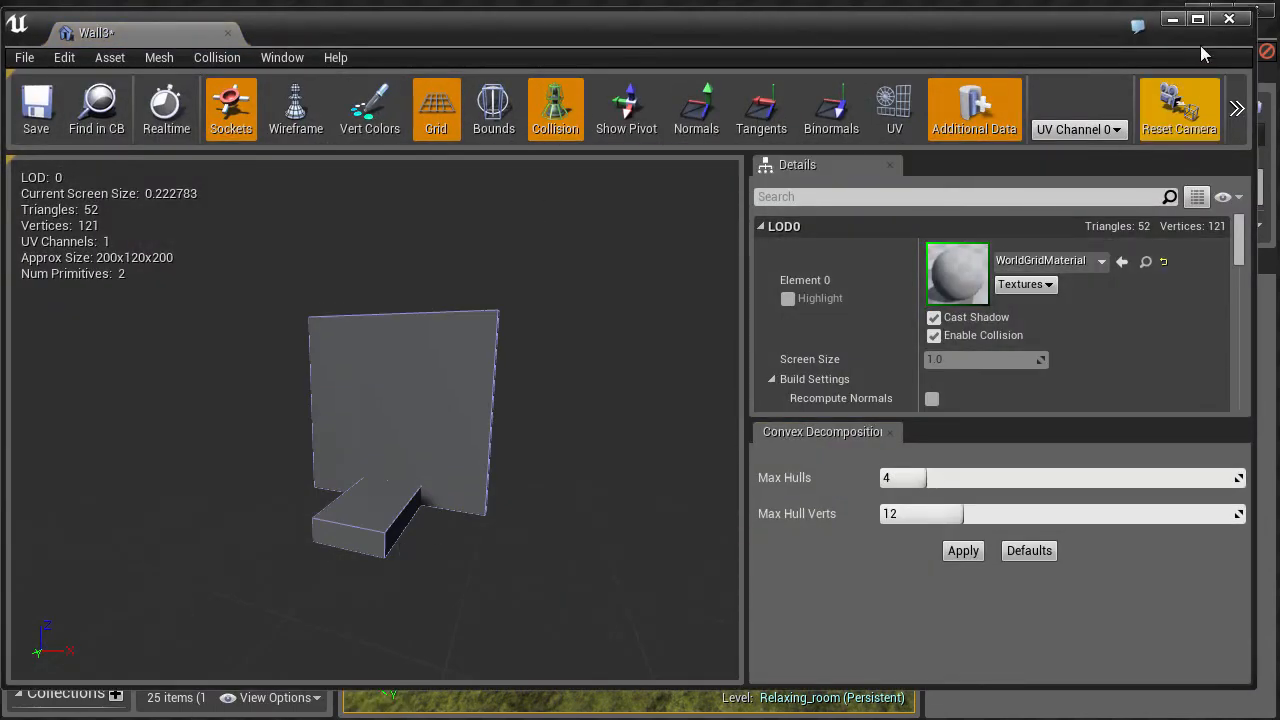
{"action": "left_click", "coordinate": [1229, 18]}
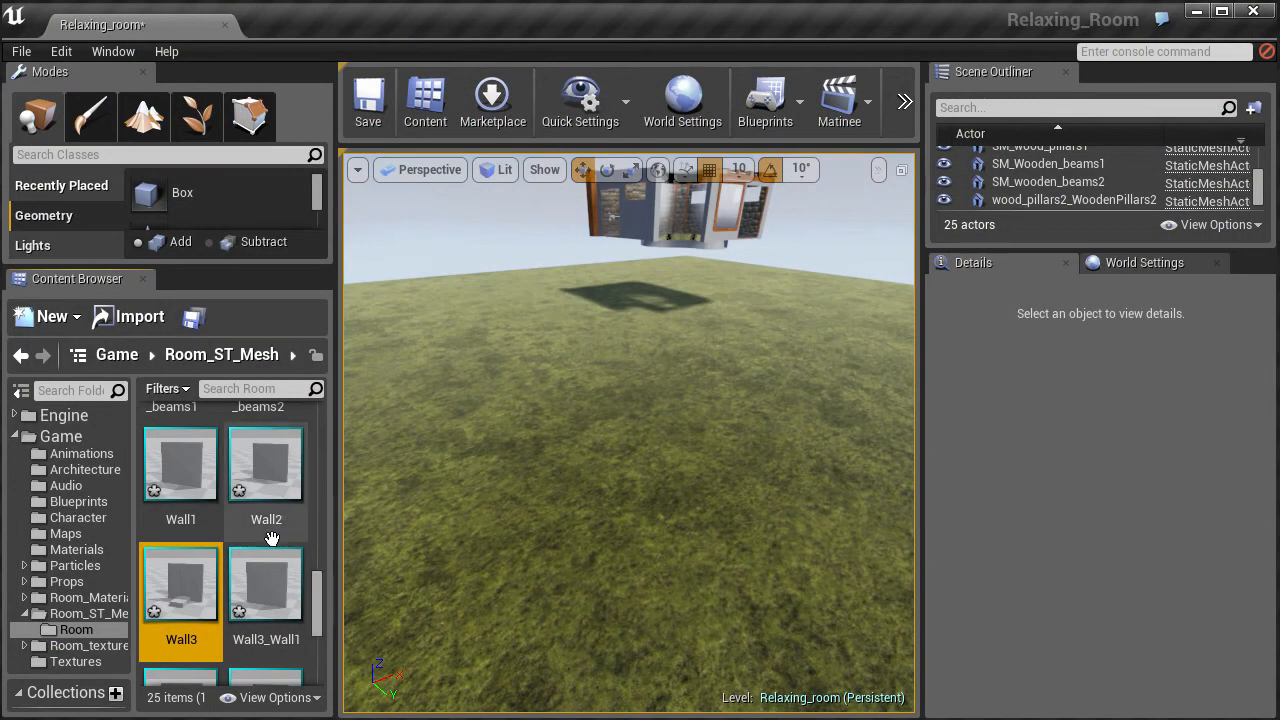
Open the Wall2 mesh, display its collision and inspect the two collision pieces from several angles
{"action": "double_click", "coordinate": [268, 455]}
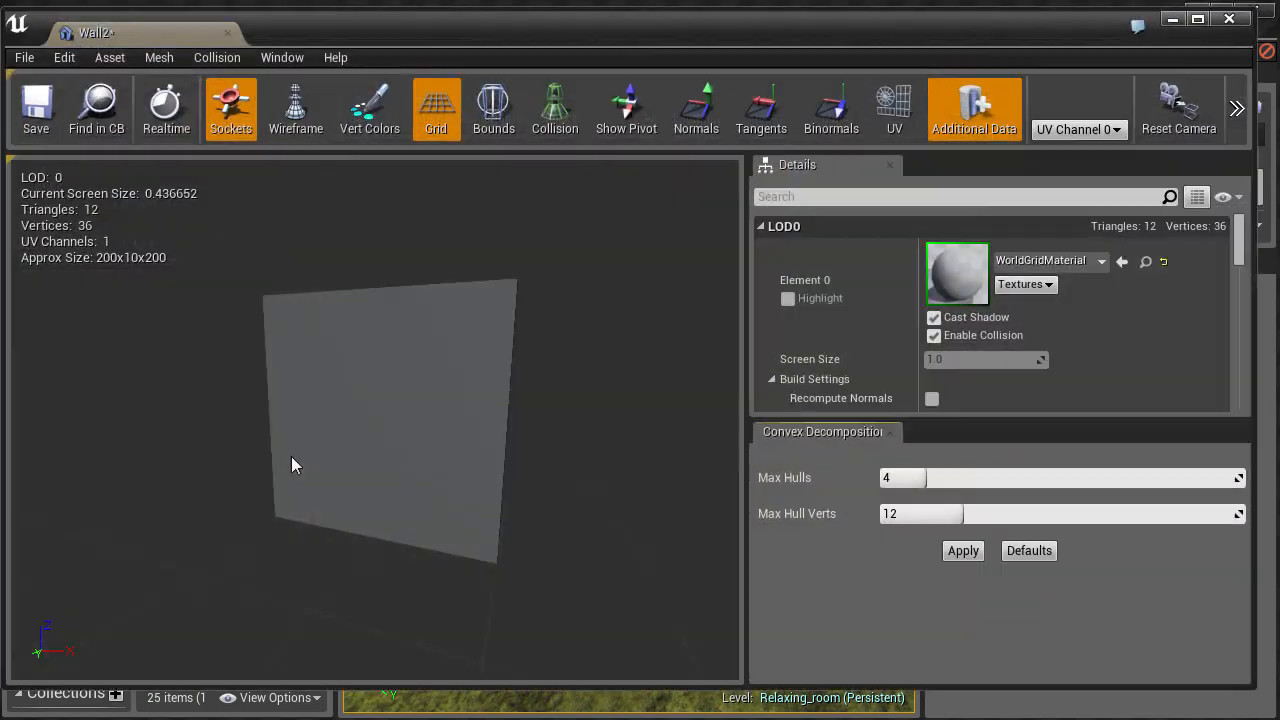
{"action": "left_click", "coordinate": [555, 108]}
{"action": "left_click_drag", "start_coordinate": [366, 423], "coordinate": [420, 430]}
{"action": "mouse_move", "coordinate": [275, 447]}
{"action": "left_mouse_down"}
{"action": "mouse_move", "coordinate": [190, 447]}
{"action": "mouse_move", "coordinate": [275, 447]}
{"action": "left_mouse_up"}
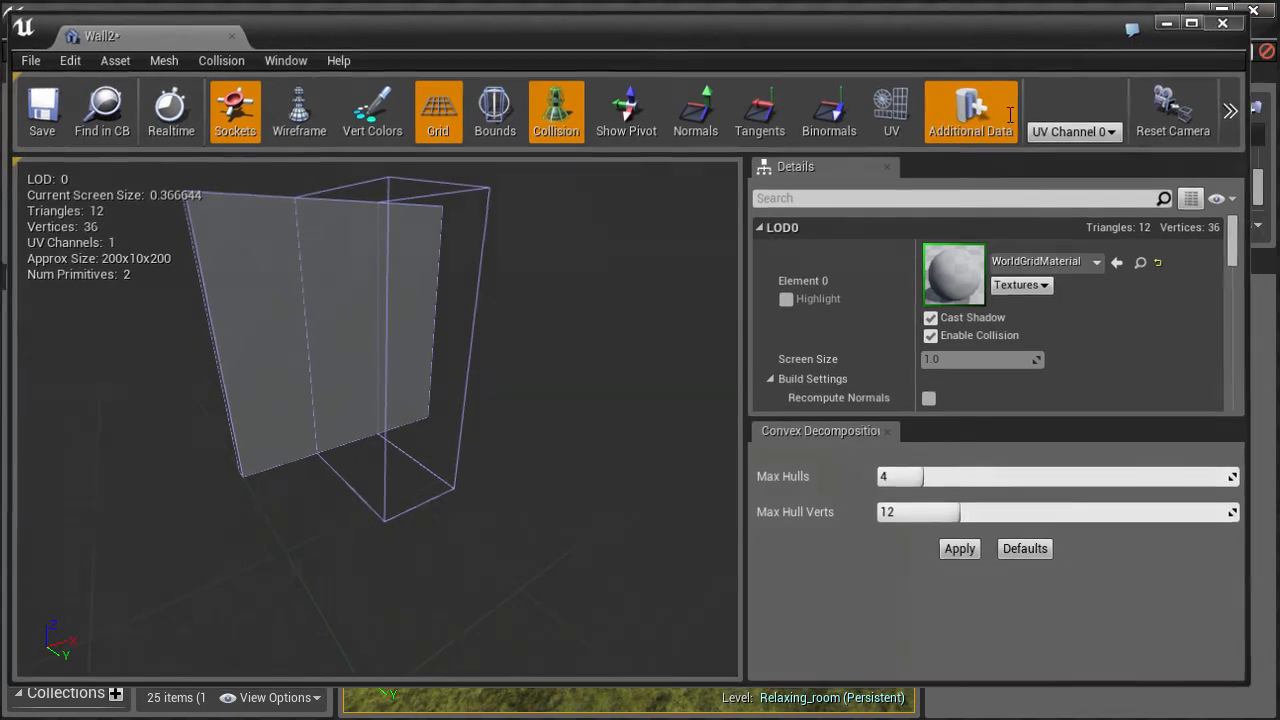
{"action": "left_click", "coordinate": [1229, 18]}
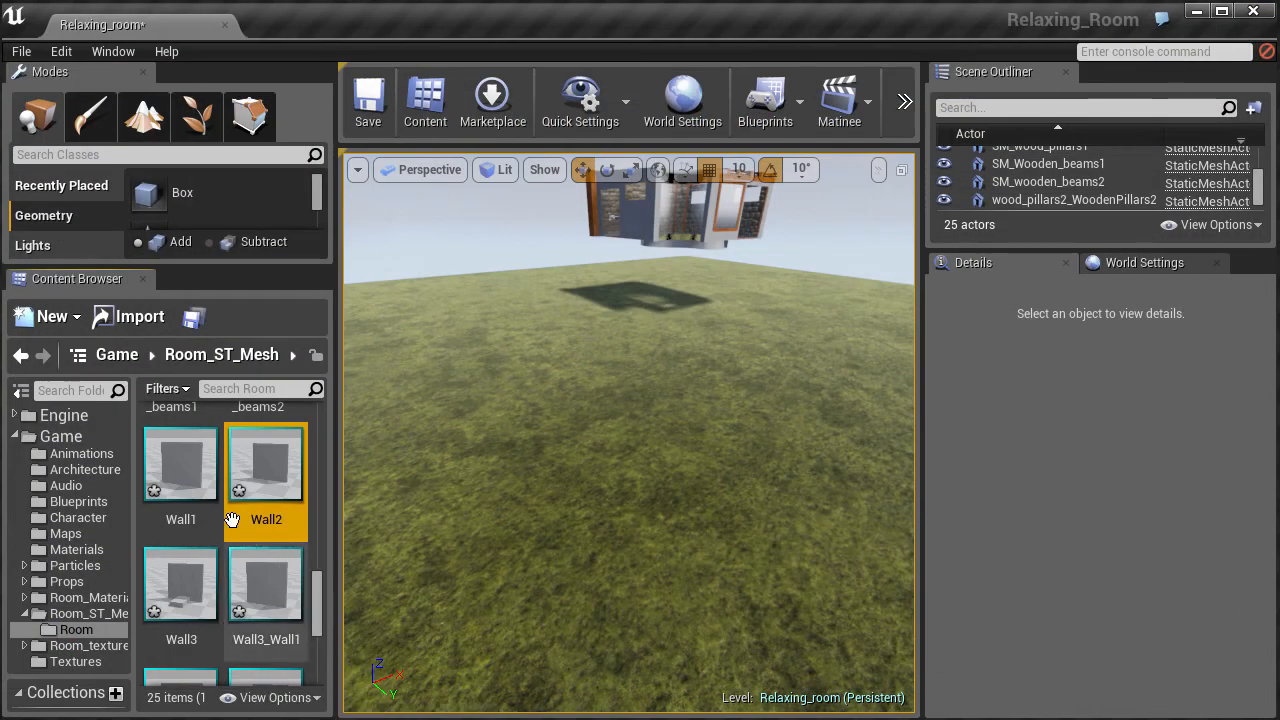
Force-delete the Wall1, Wall2, Wall3, Wall3_Wall1, Wall3_Wall2 and Wall3_Wall3 assets from the Room folder, confirming for all of them
{"action": "left_click", "coordinate": [181, 460], "text": "ctrl"}
{"action": "left_click", "coordinate": [287, 584], "text": "ctrl"}
{"action": "left_click", "coordinate": [194, 583], "text": "ctrl"}
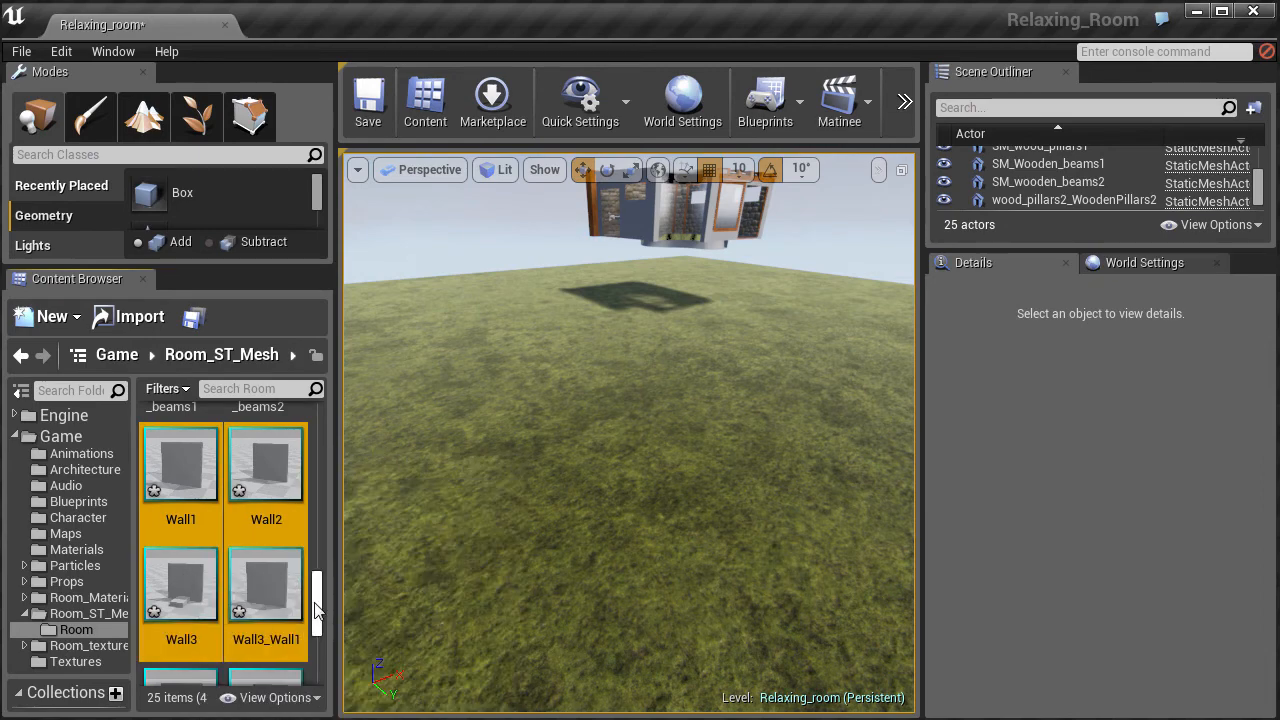
{"action": "left_click_drag", "start_coordinate": [318, 609], "coordinate": [318, 657]}
{"action": "left_click", "coordinate": [267, 513], "text": "ctrl"}
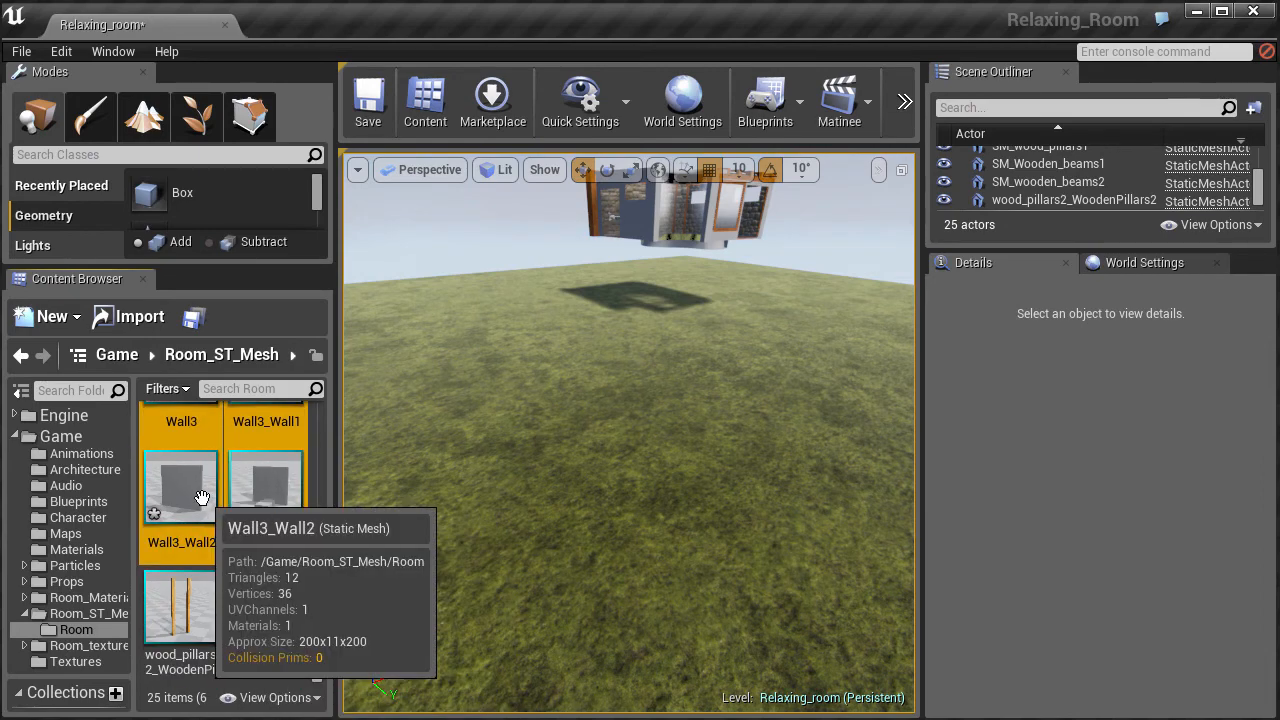
{"action": "left_click", "coordinate": [180, 495], "text": "ctrl"}
{"action": "key", "text": "Delete"}
{"action": "left_click", "coordinate": [530, 692]}
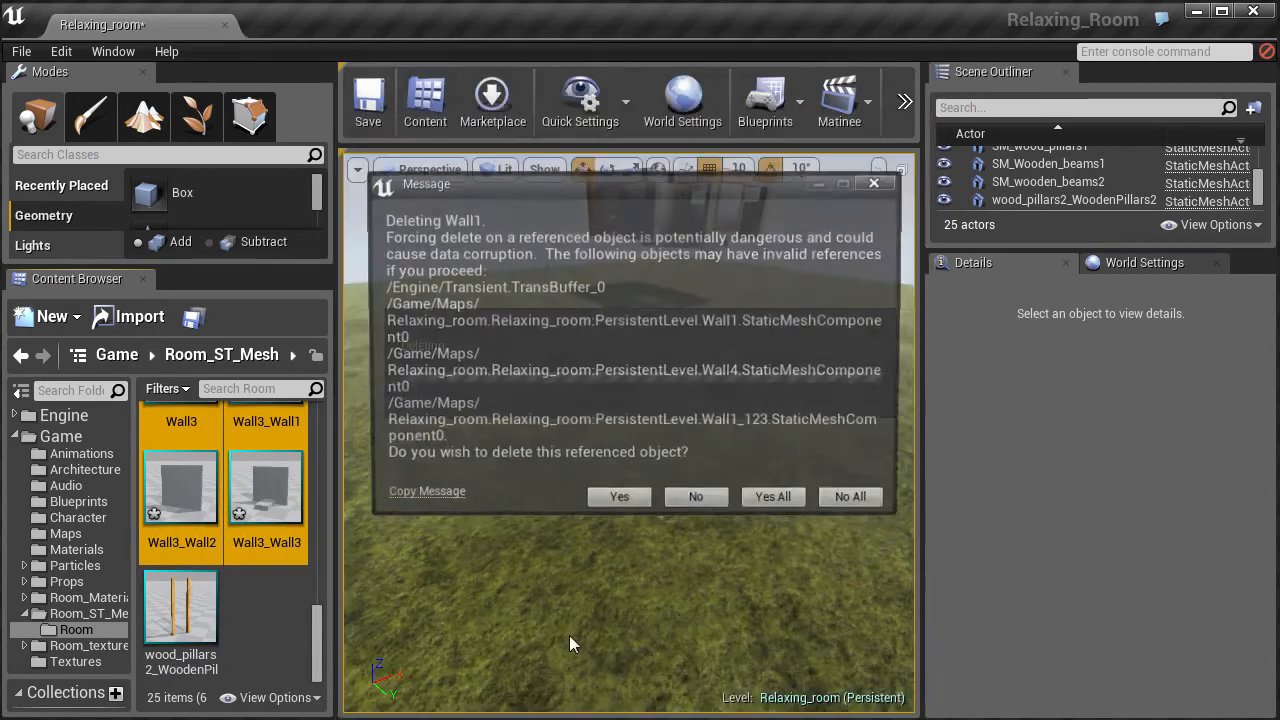
{"action": "left_click", "coordinate": [762, 501]}
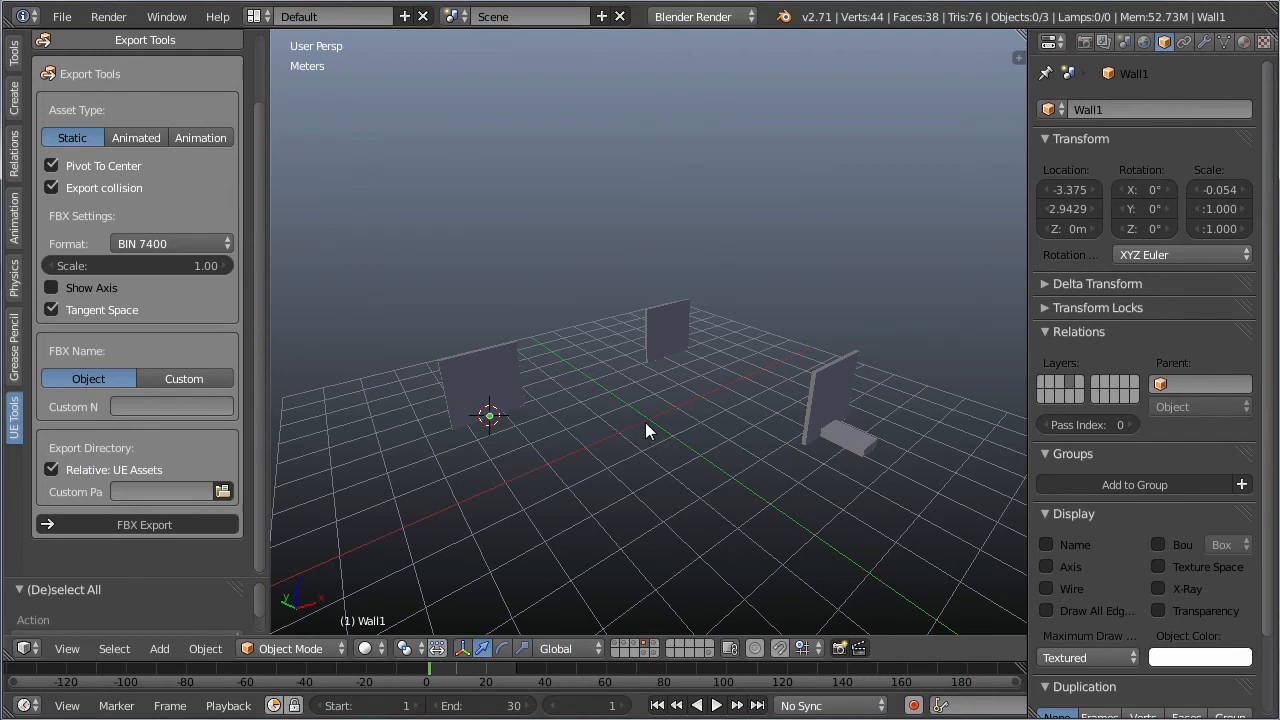
In Blender, select all three walls and export them as static FBX with Pivot To Center disabled and Export collision enabled
{"action": "right_click", "coordinate": [833, 389]}
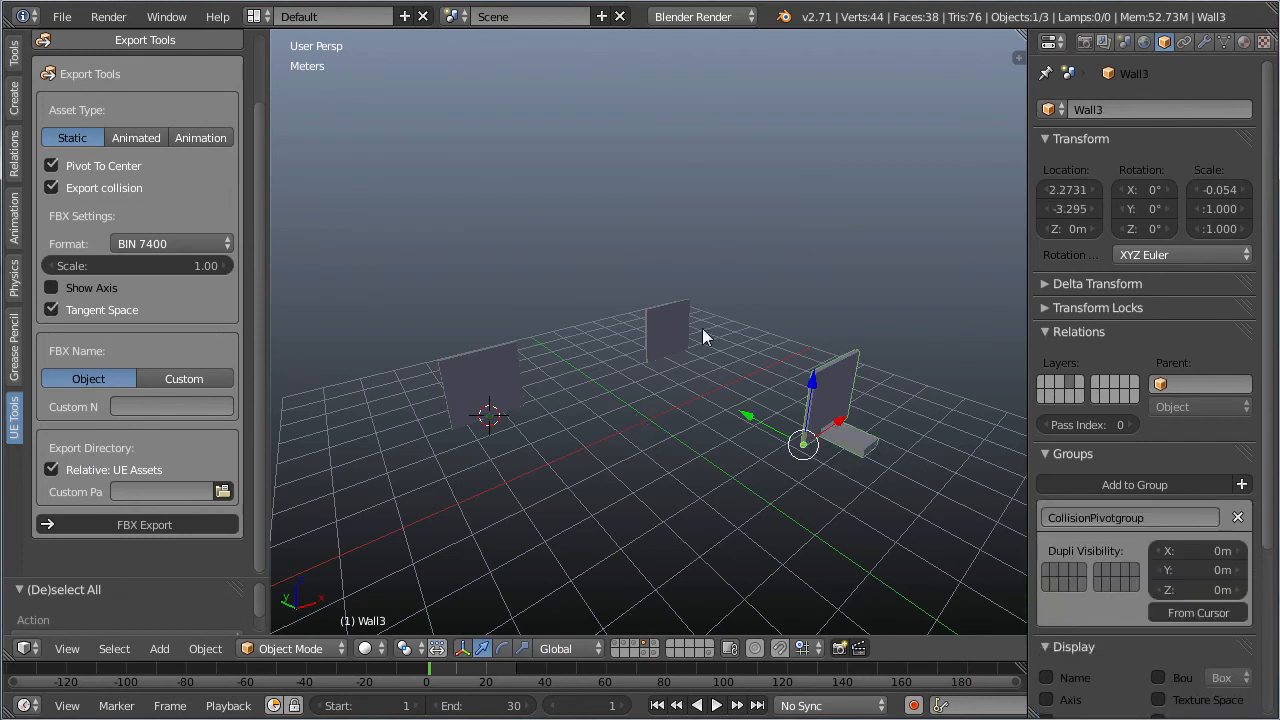
{"action": "right_click", "coordinate": [674, 317], "text": "shift"}
{"action": "right_click", "coordinate": [517, 356], "text": "shift"}
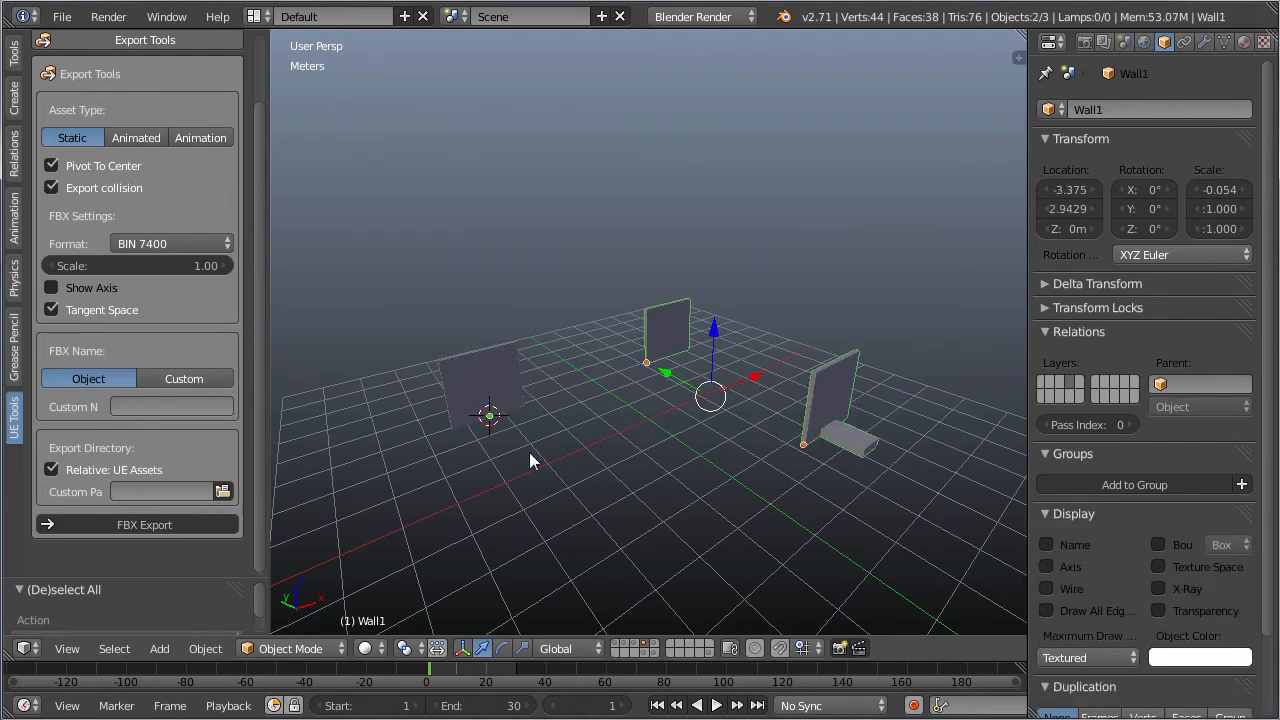
{"action": "right_click", "coordinate": [491, 366], "text": "shift"}
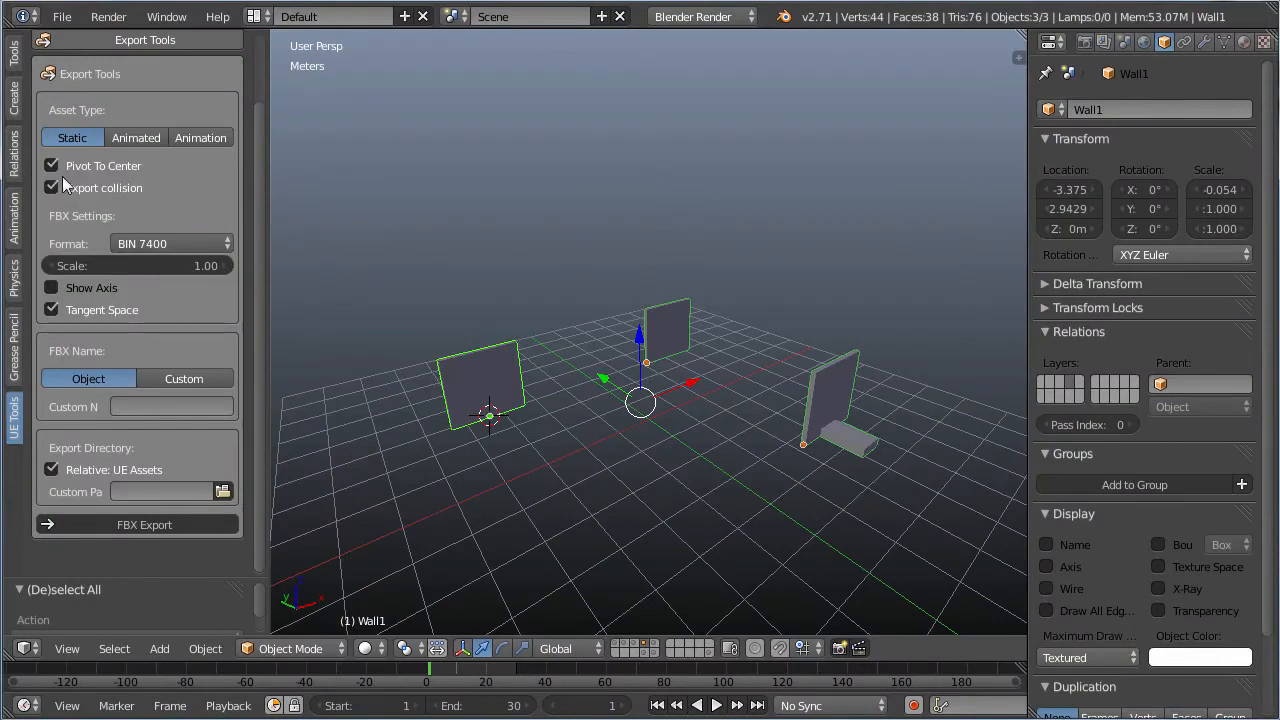
{"action": "left_click", "coordinate": [148, 527]}
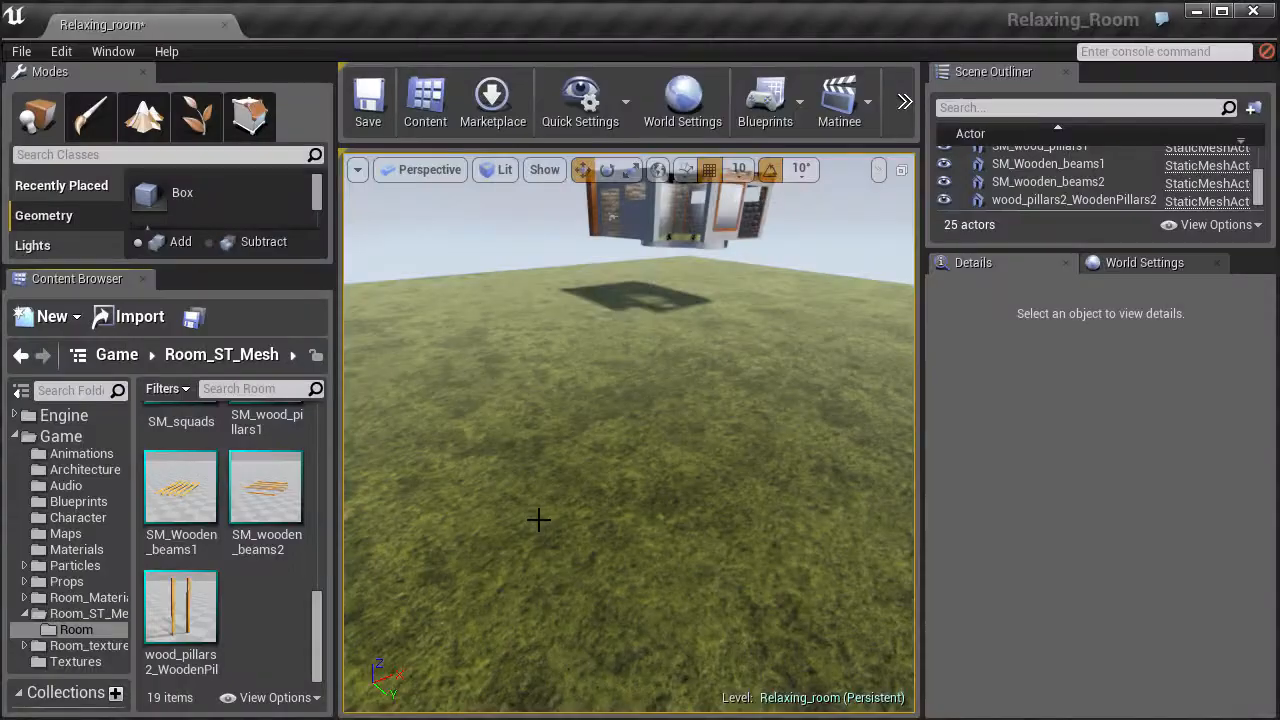
In Unreal Engine, import Wall1.fbx into the Room folder as a static mesh with Import Normals and Tangents
{"action": "left_click", "coordinate": [133, 318]}
{"action": "left_click", "coordinate": [885, 504]}
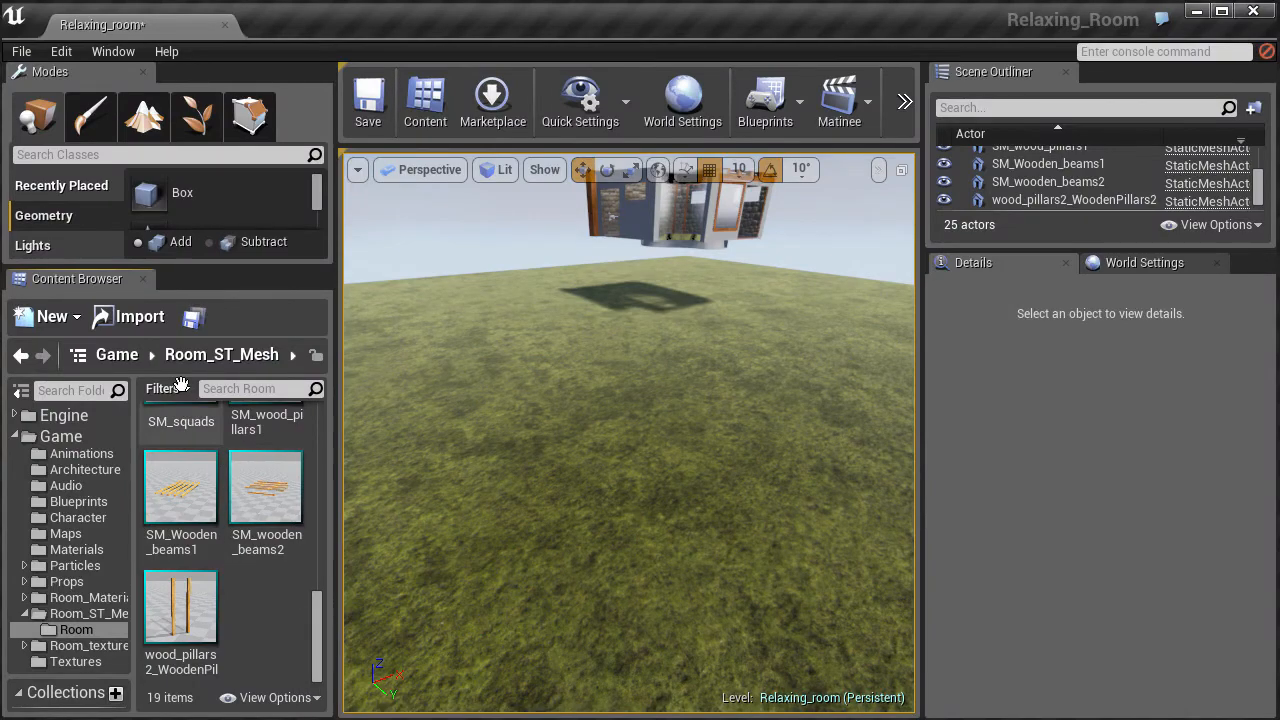
{"action": "left_click", "coordinate": [137, 316]}
{"action": "left_click", "coordinate": [563, 215]}
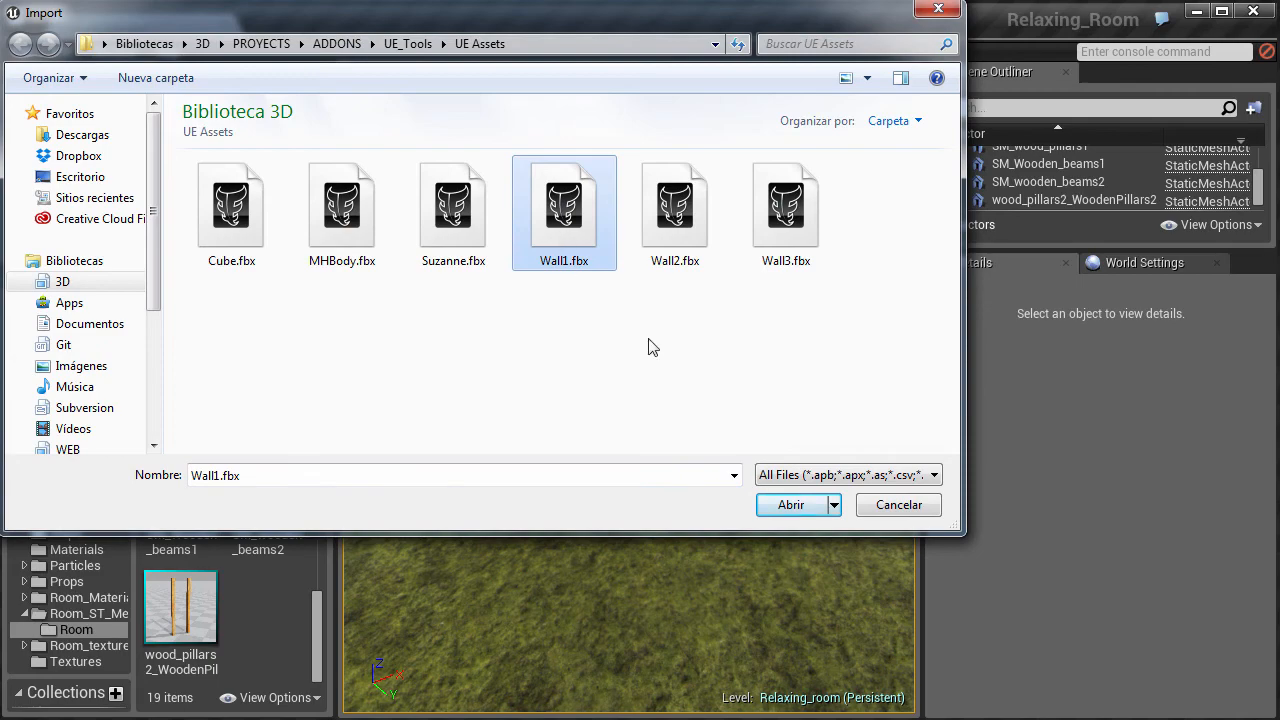
{"action": "left_click", "coordinate": [789, 504]}
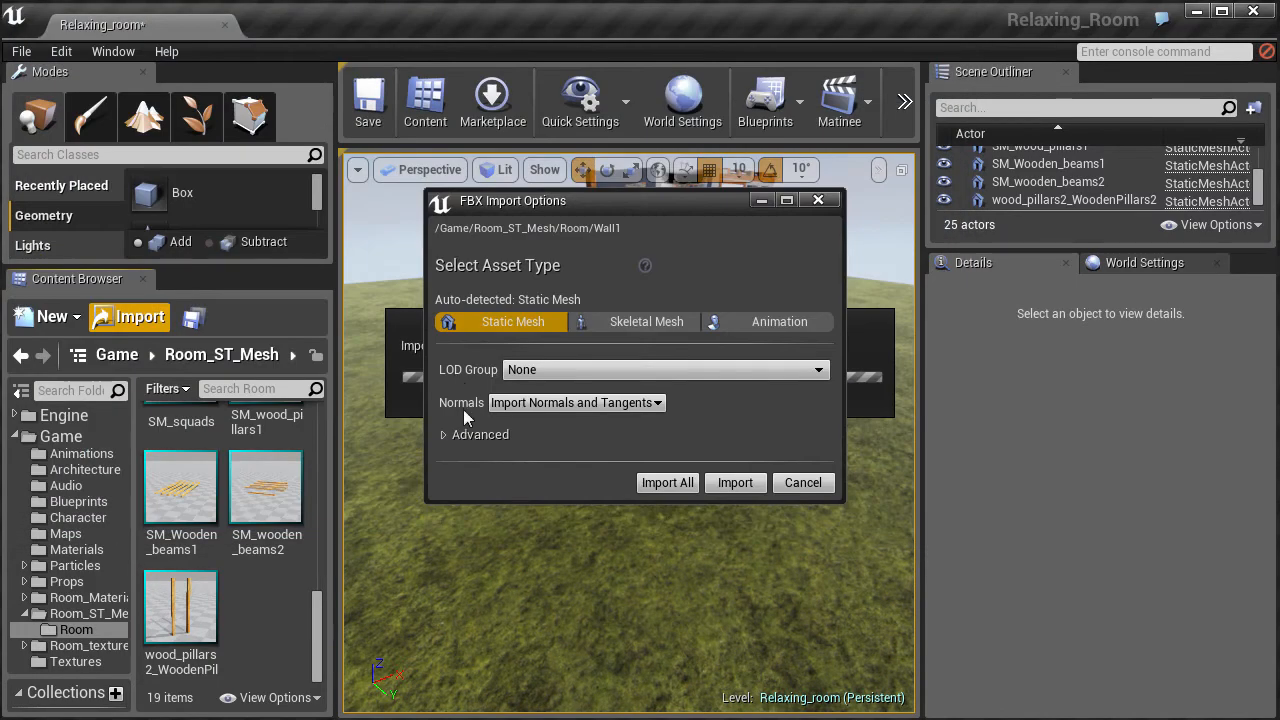
{"action": "left_click", "coordinate": [445, 435]}
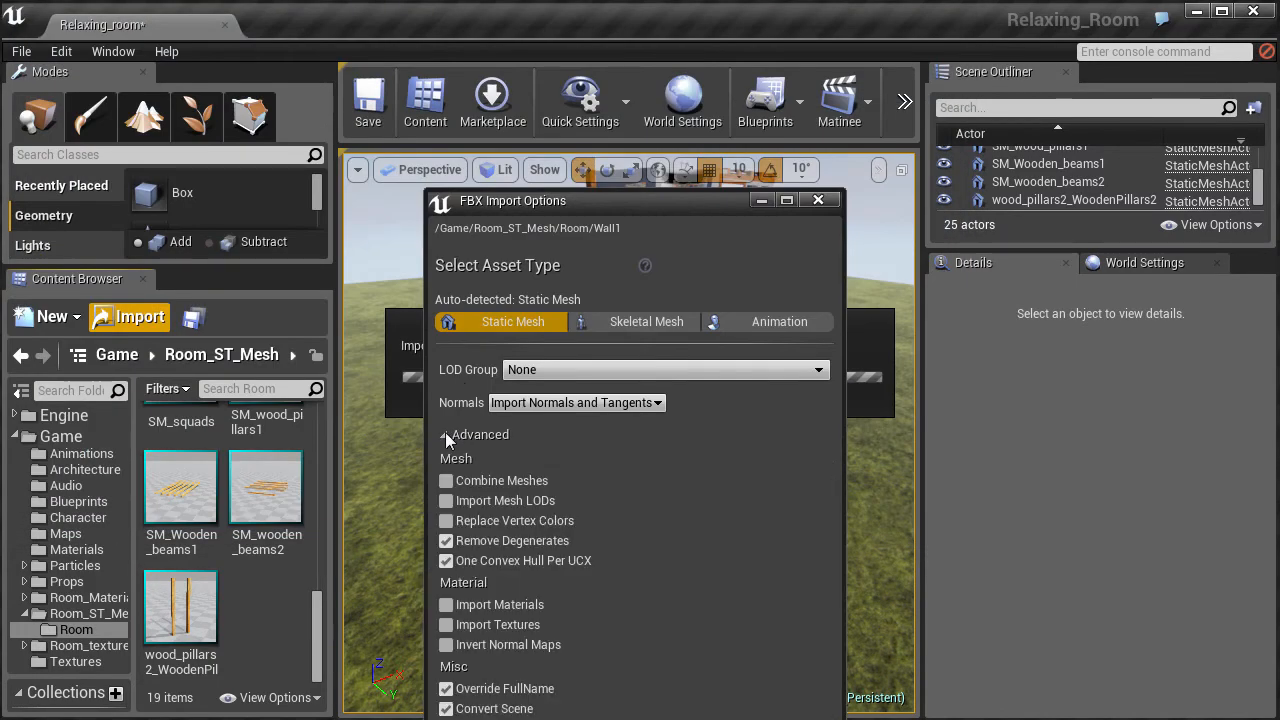
{"action": "left_click", "coordinate": [445, 434]}
{"action": "left_click", "coordinate": [732, 479]}
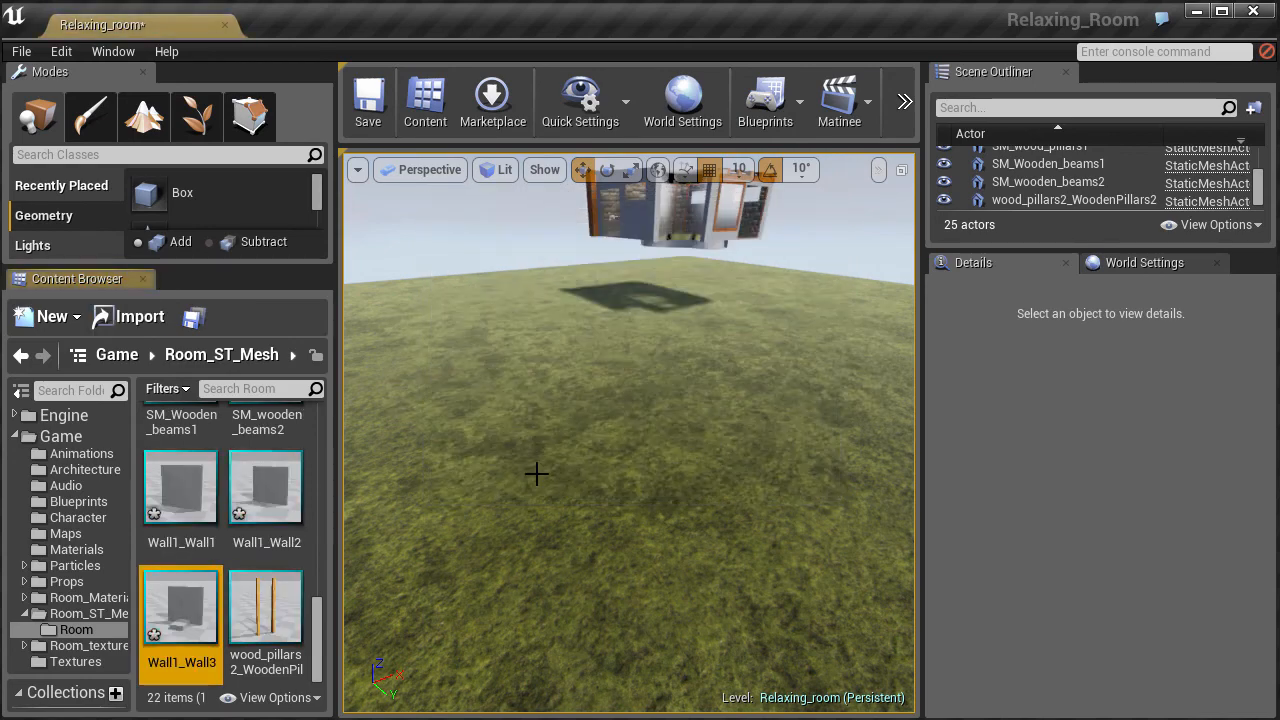
Place the Wall1_Wall3, Wall1_Wall1 and Wall1_Wall2 meshes on the grass in the level
{"action": "left_click_drag", "start_coordinate": [395, 535], "coordinate": [551, 477]}
{"action": "left_click_drag", "start_coordinate": [193, 500], "coordinate": [620, 430]}
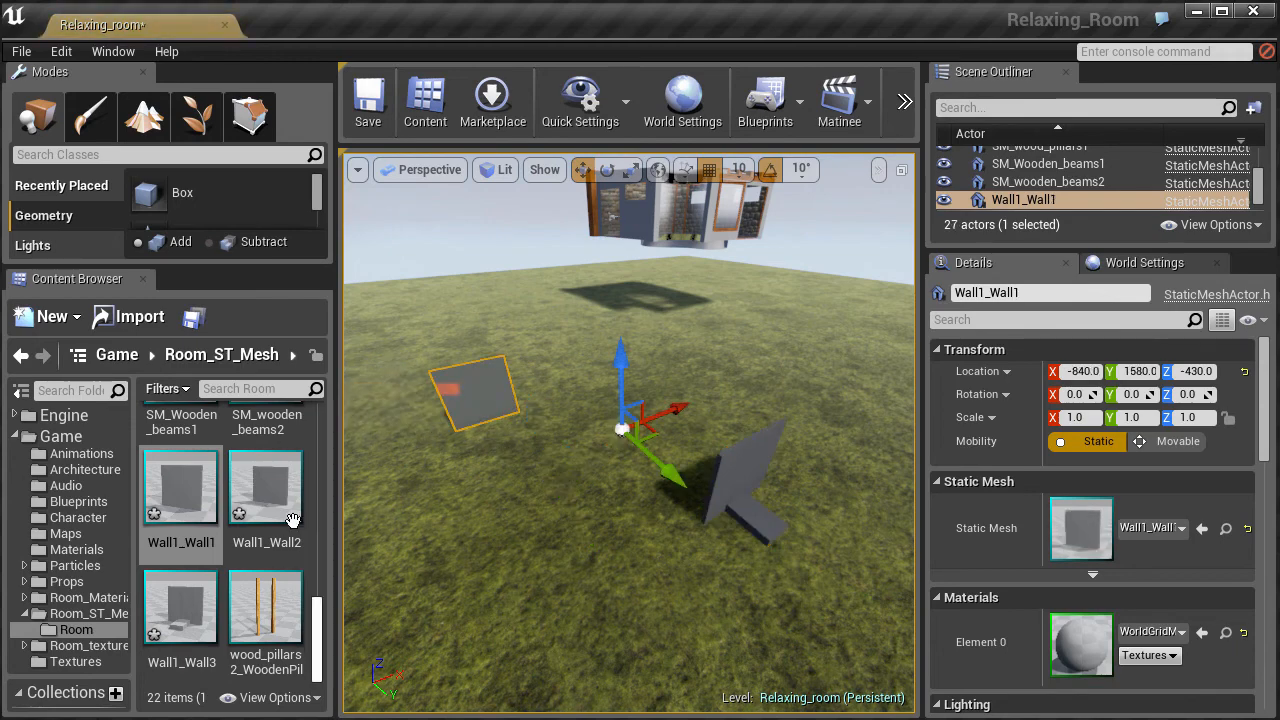
{"action": "left_click_drag", "start_coordinate": [287, 515], "coordinate": [502, 556]}
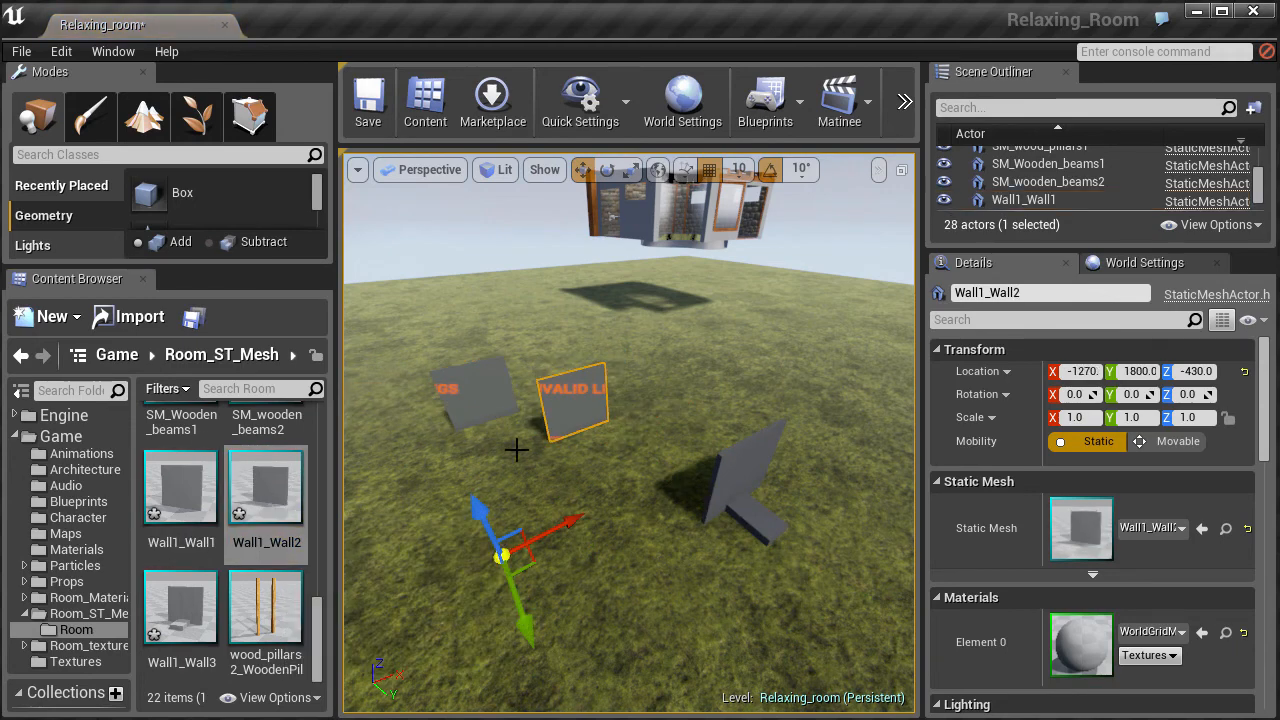
Select Wall1_Wall3, Wall1_Wall2 and Wall1_Wall1 in the level in turn to check their pivot positions
{"action": "left_click", "coordinate": [749, 482]}
{"action": "left_click", "coordinate": [575, 402]}
{"action": "left_click", "coordinate": [487, 397]}
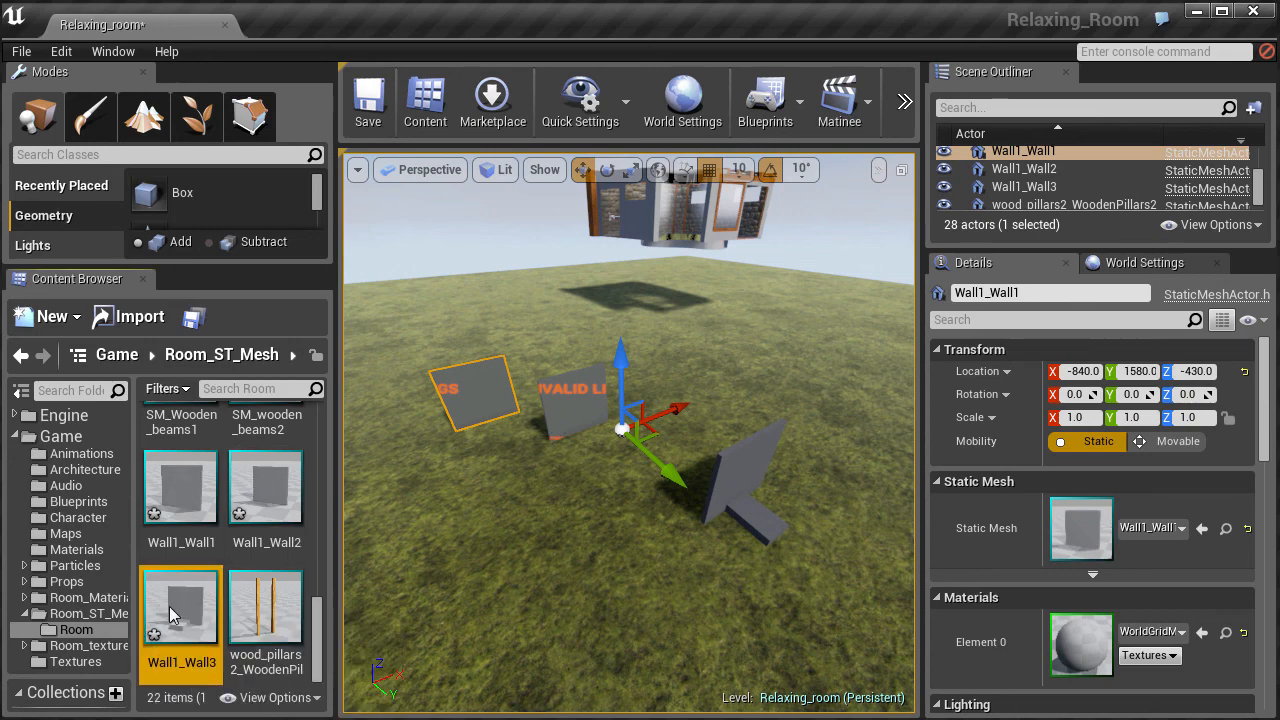
Open the Wall1_Wall3 mesh and display its collision to check that it was imported
{"action": "double_click", "coordinate": [172, 606]}
{"action": "left_click", "coordinate": [558, 116]}
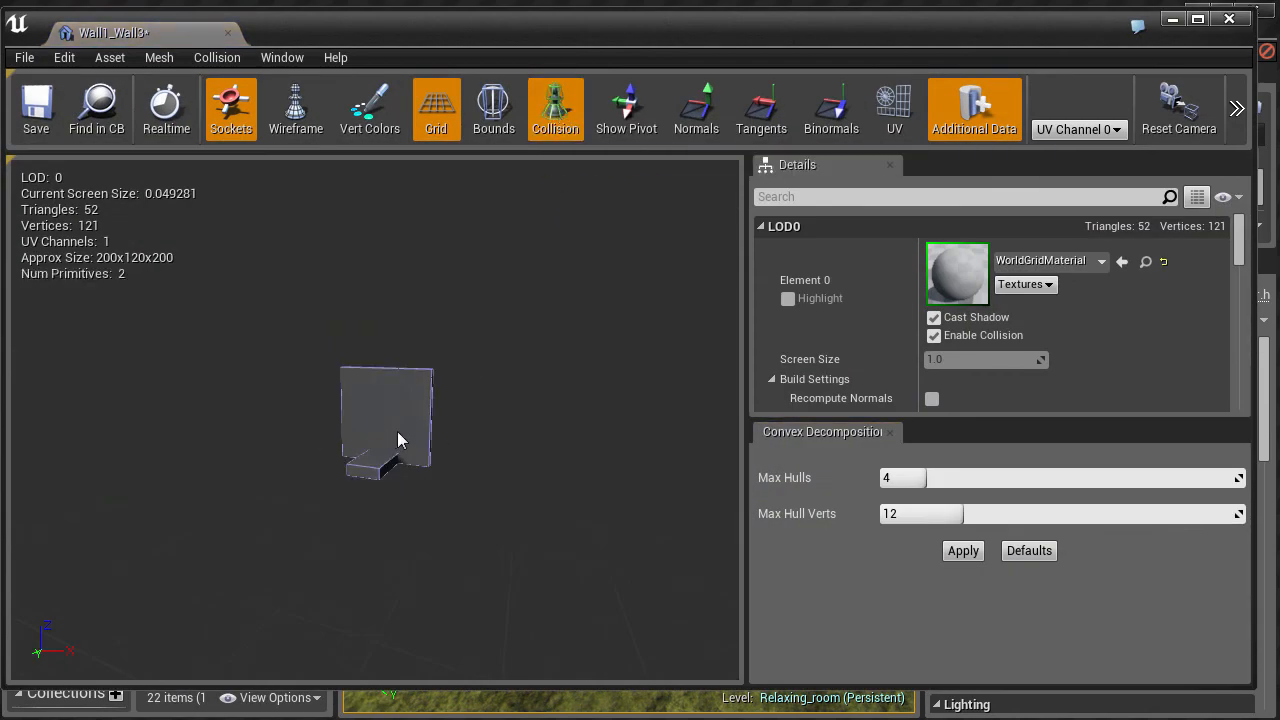
{"action": "left_click", "coordinate": [1229, 19]}
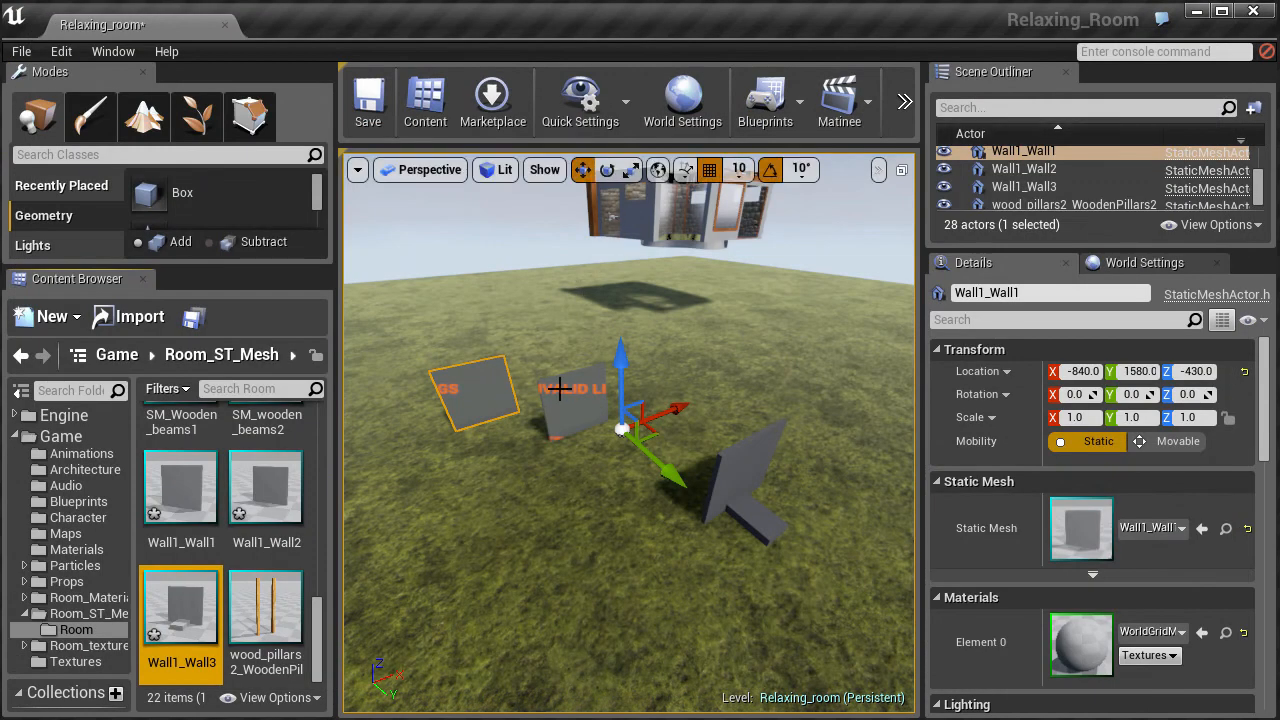
Switch back to Blender and select Wall1 and Wall2 together
{"action": "left_click", "coordinate": [1197, 11]}
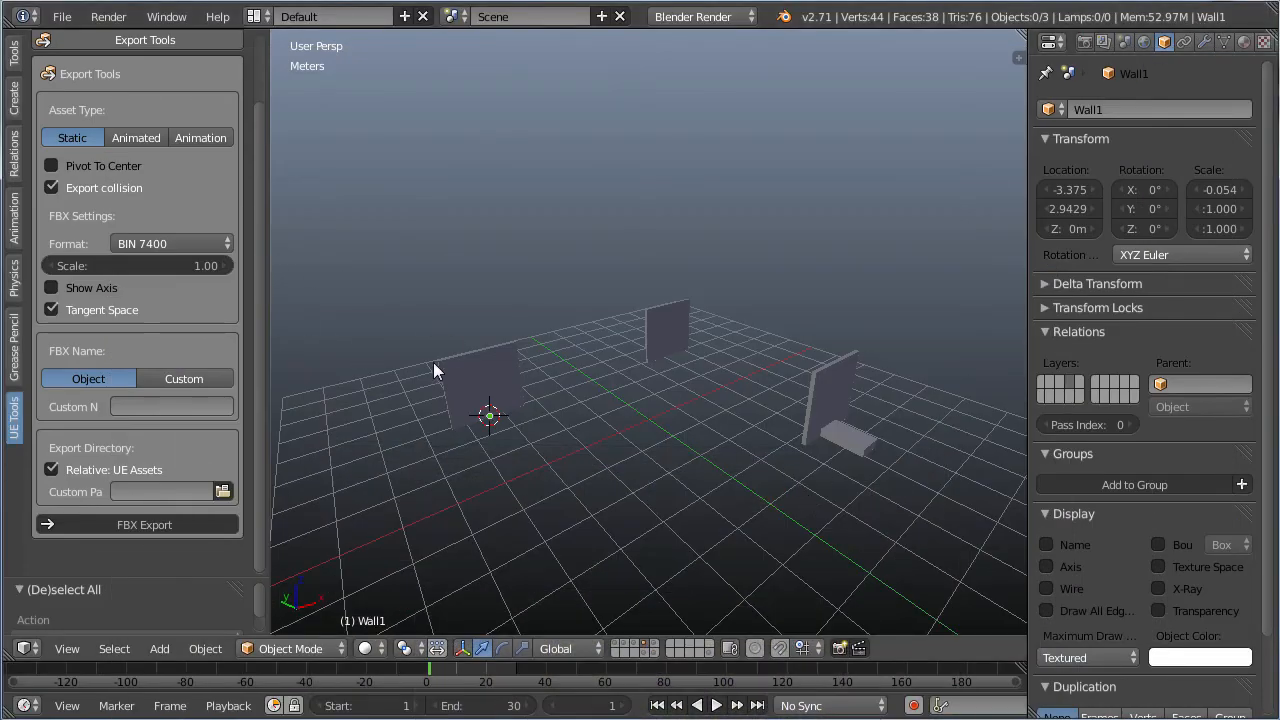
{"action": "right_click", "coordinate": [475, 387]}
{"action": "right_click", "coordinate": [660, 340], "text": "shift"}
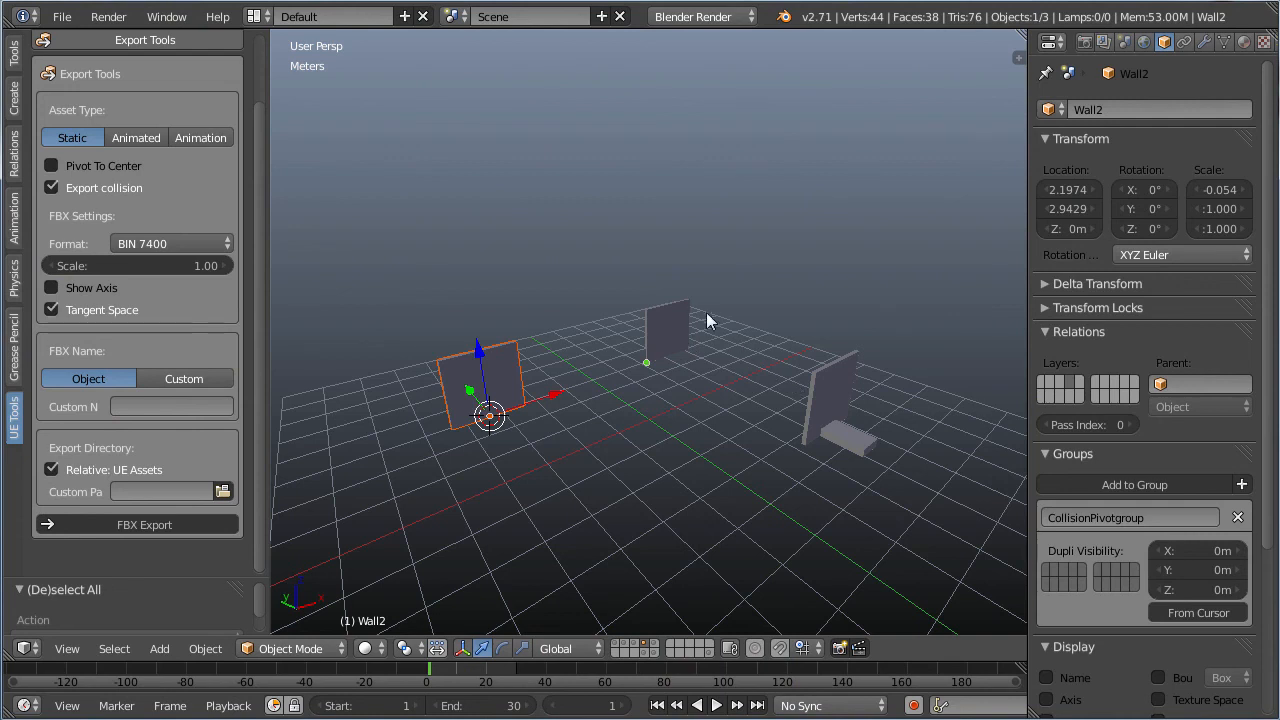